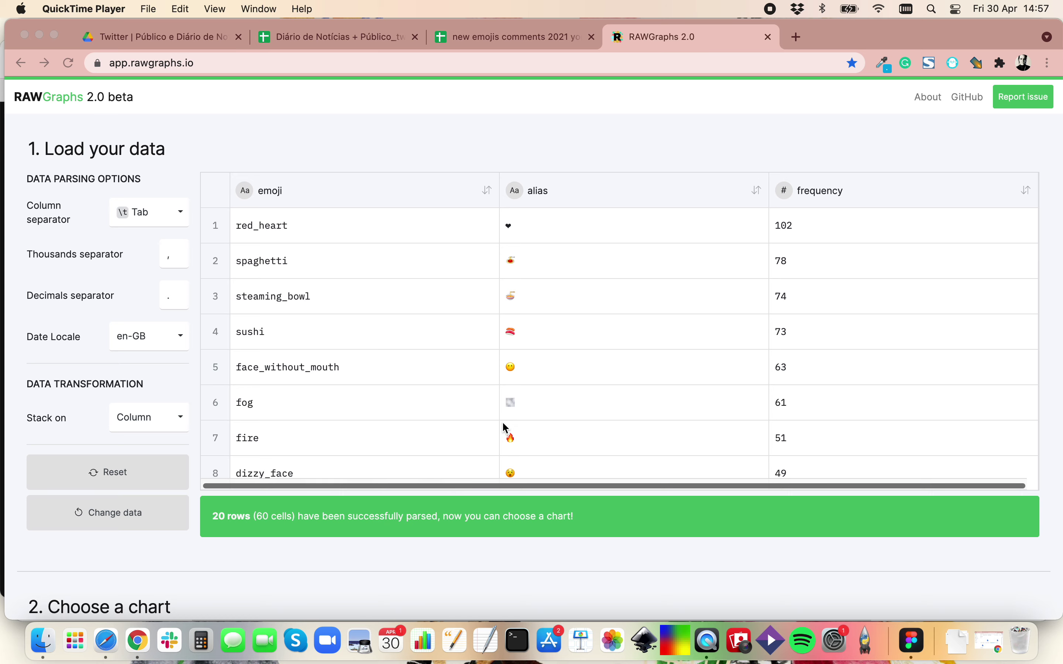
# Review the loaded emoji data, the available chart types, the sunburst diagram's variable mapping and the chart preview
pyautogui.scroll(-5, 481, 411)
pyautogui.scroll(5, 481, 412)
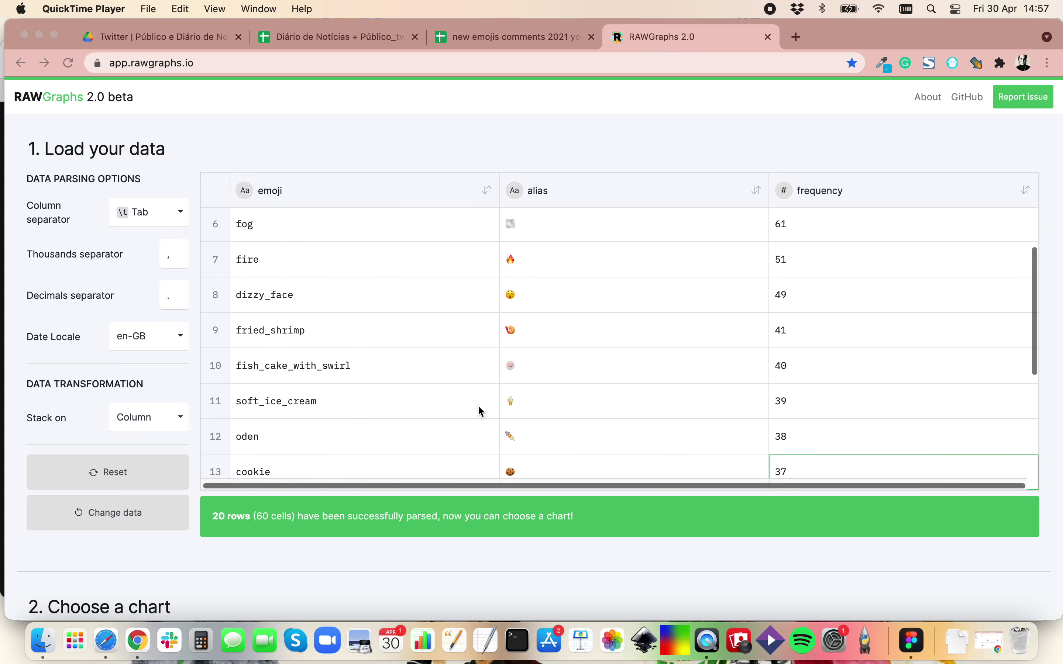
pyautogui.scroll(1, 556, 406)
pyautogui.scroll(-8, 556, 406)
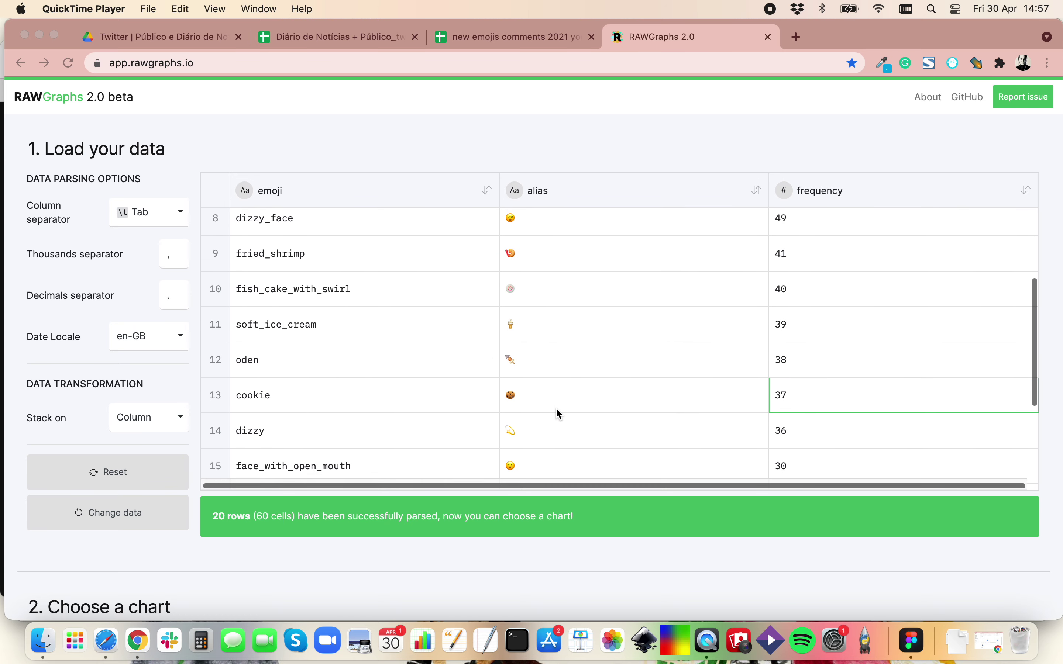
pyautogui.scroll(-20, 557, 505)
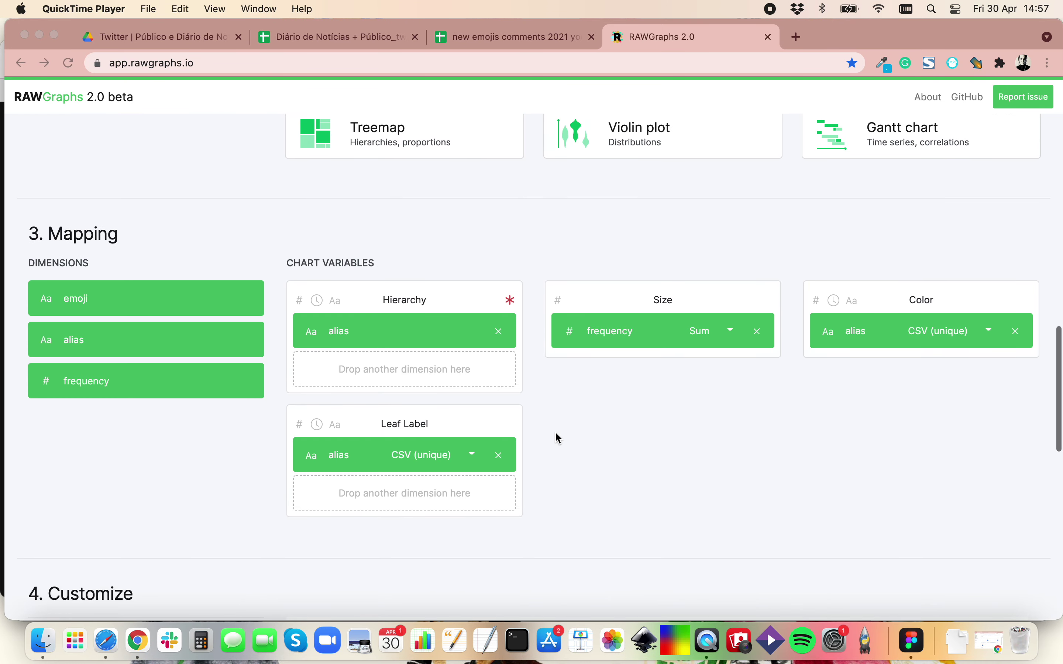
pyautogui.scroll(-3, 555, 431)
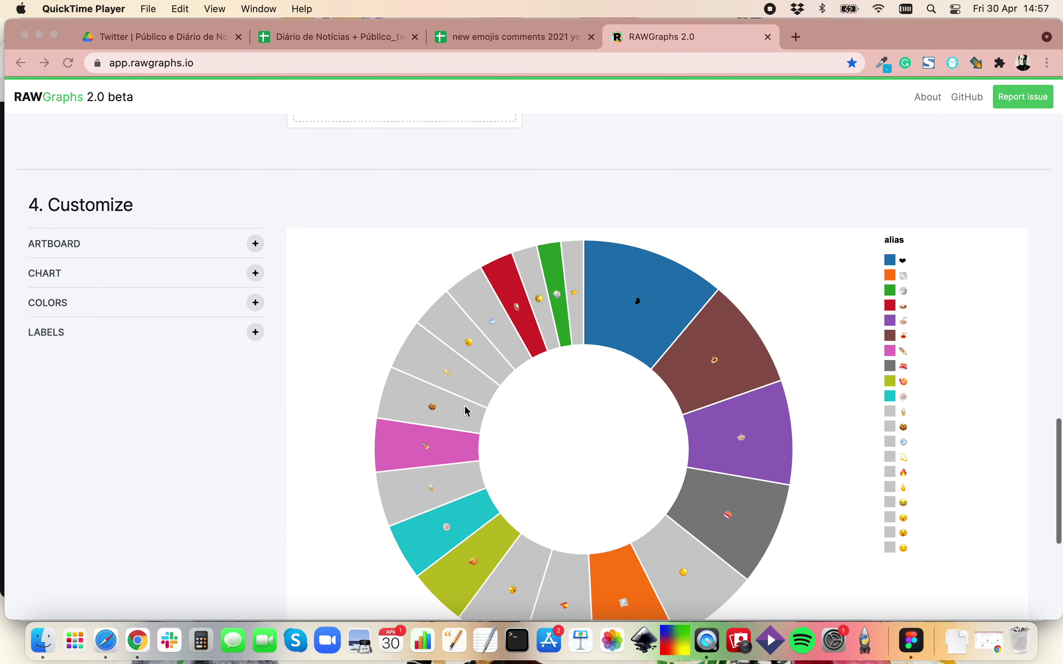
pyautogui.scroll(10, 509, 484)
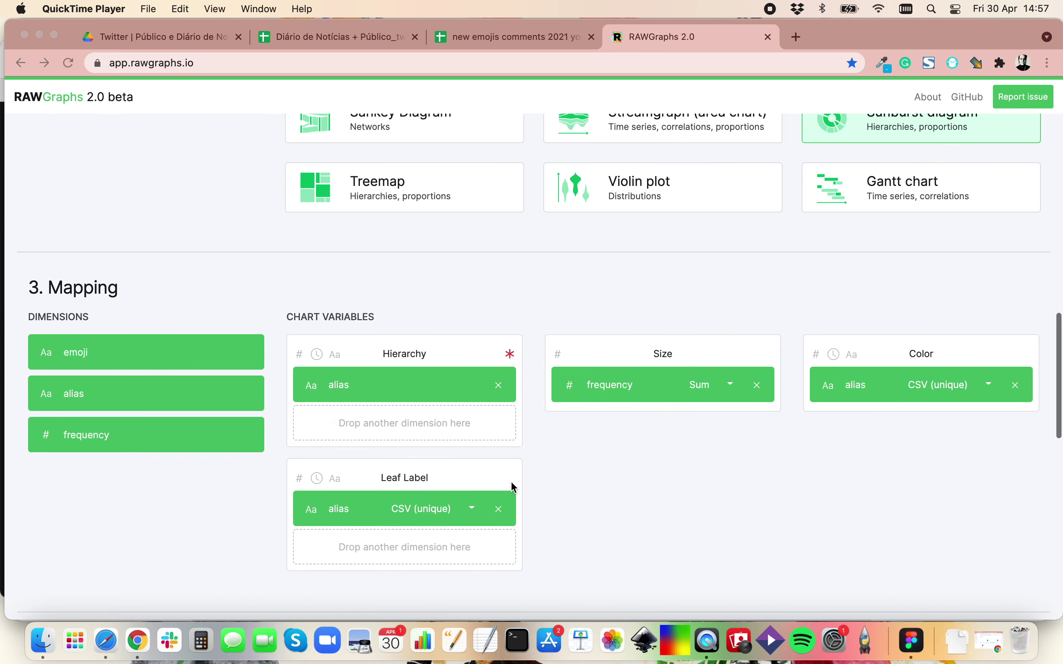
pyautogui.scroll(3, 511, 482)
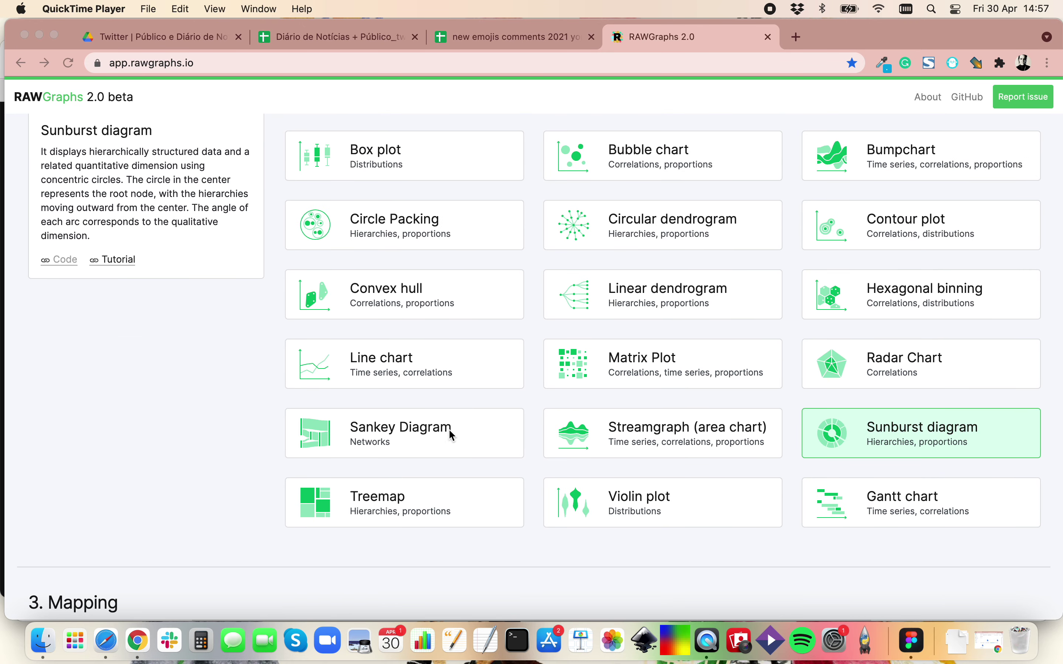
pyautogui.scroll(-3, 703, 444)
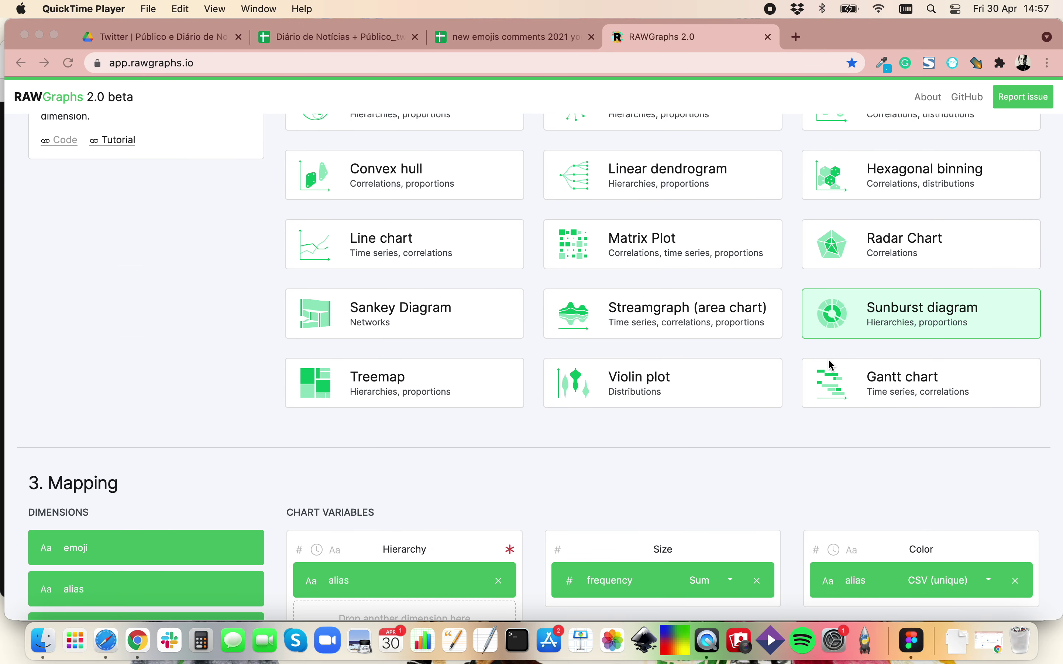
pyautogui.scroll(-5, 762, 439)
pyautogui.scroll(10, 762, 439)
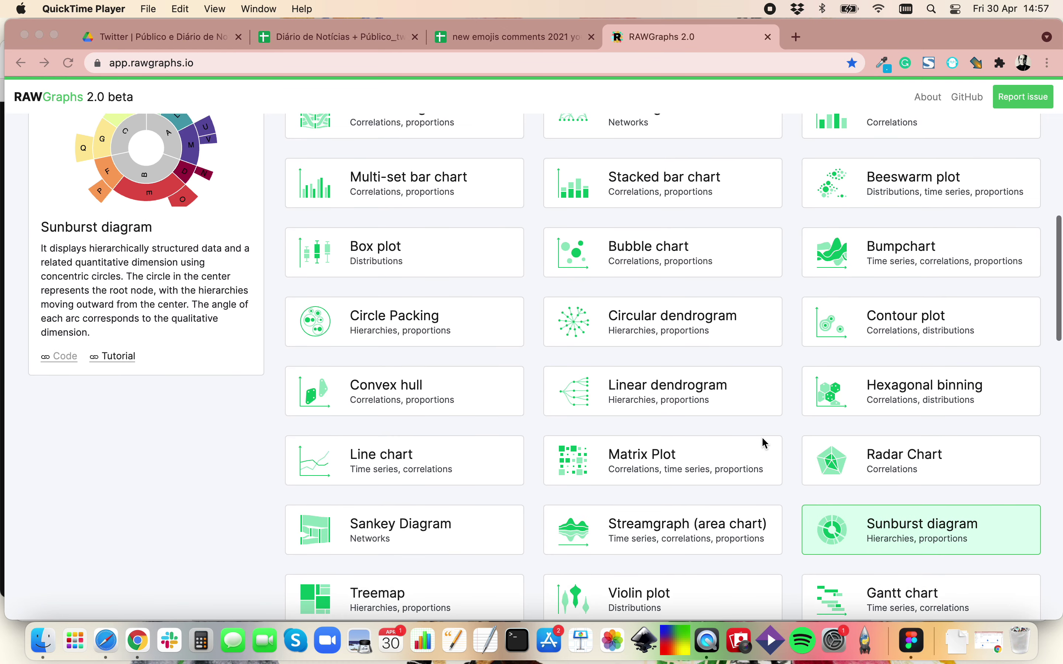
pyautogui.scroll(-15, 762, 436)
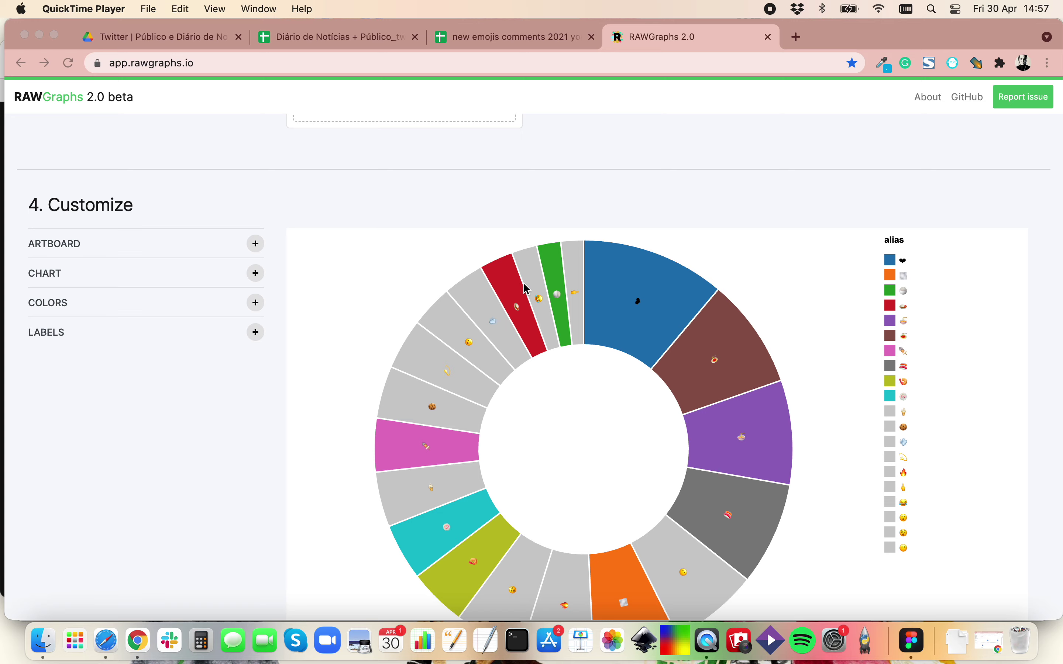
pyautogui.scroll(5, 527, 288)
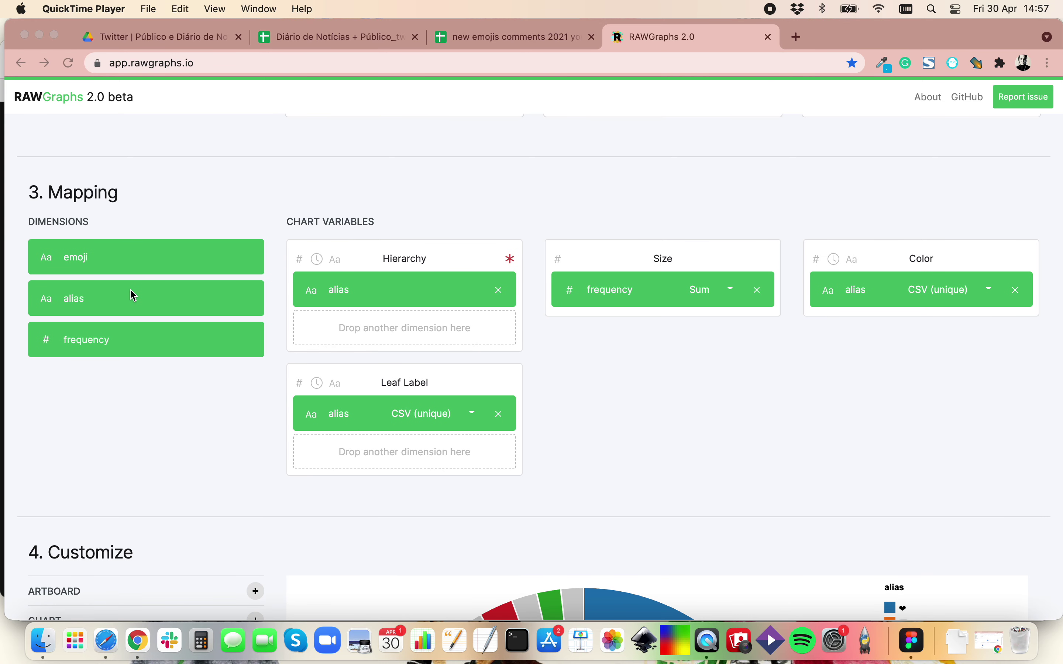
# Try frequency as a second Hierarchy dimension of the sunburst diagram, check the chart, and remove that dimension again
pyautogui.click(379, 328)
pyautogui.moveTo(181, 342); pyautogui.dragTo(395, 330)
pyautogui.scroll(-8, 580, 396)
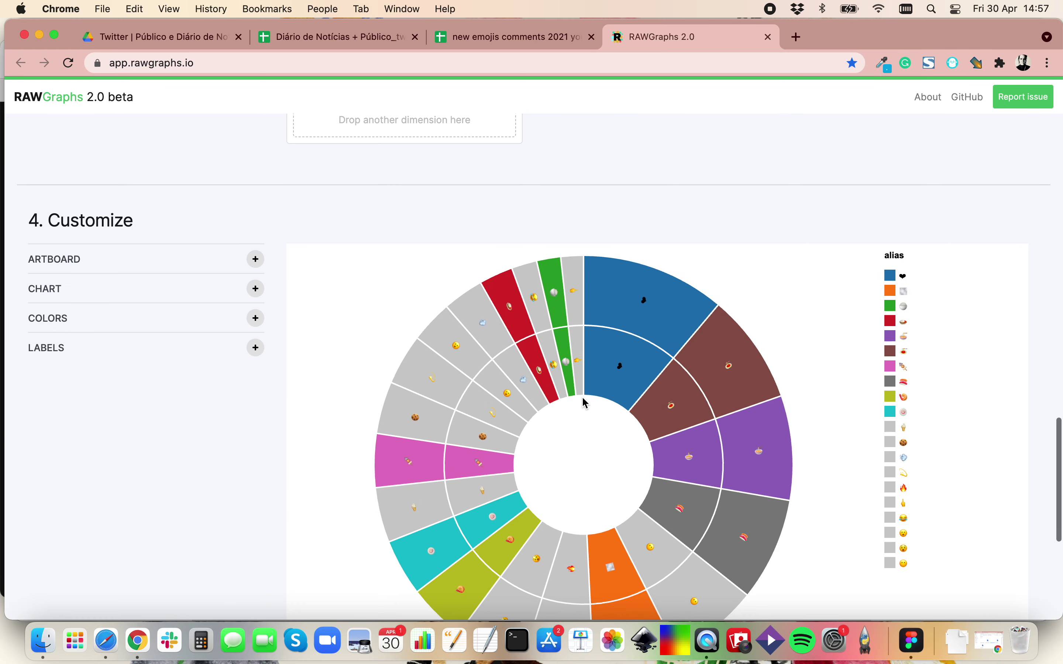
pyautogui.scroll(6, 664, 218)
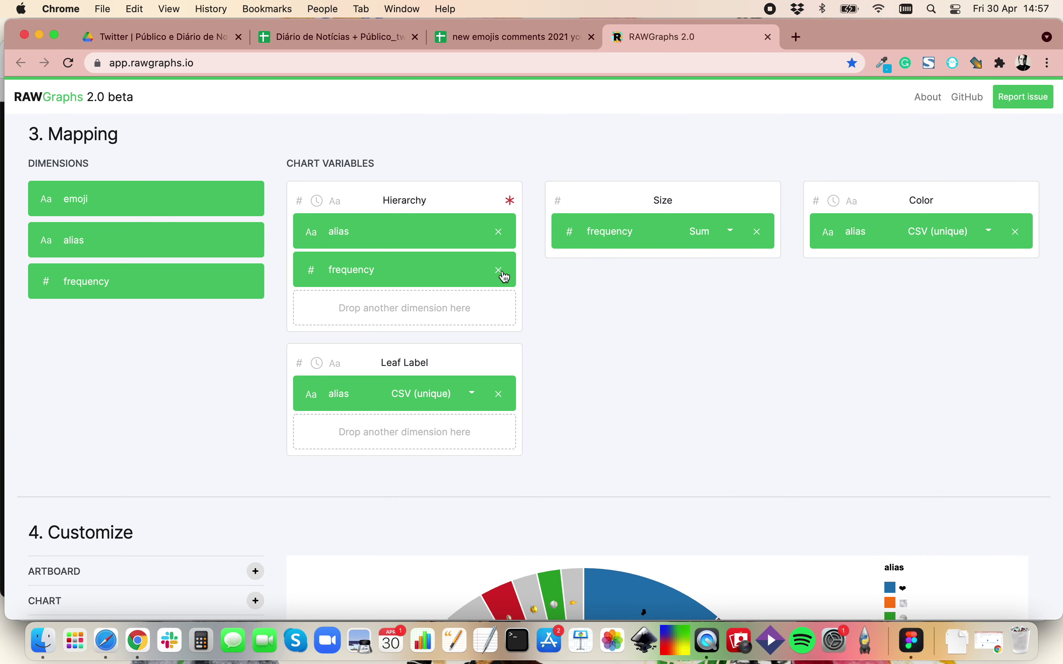
pyautogui.click(503, 272)
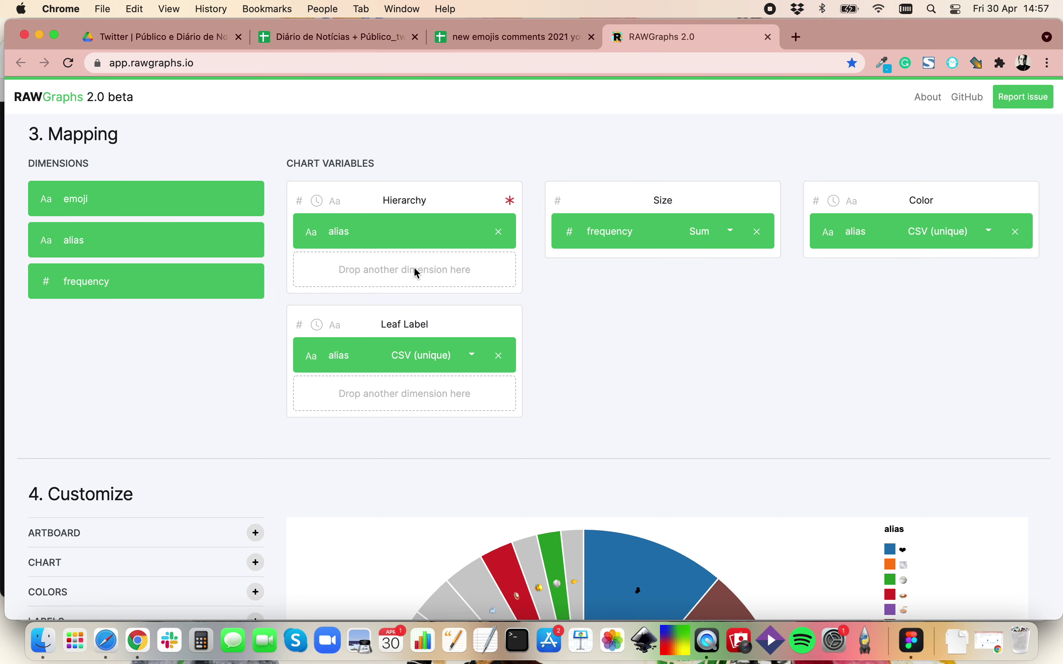
# Set the artboard width of the sunburst diagram to 800 px
pyautogui.scroll(-10, 702, 487)
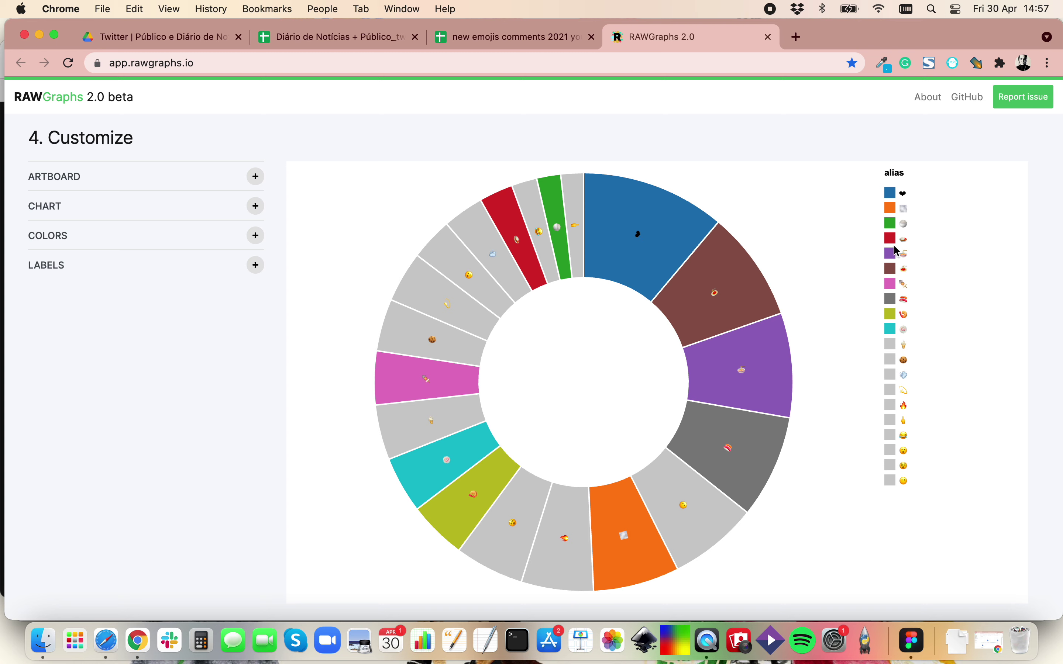
pyautogui.click(255, 176)
pyautogui.scroll(-5, 434, 238)
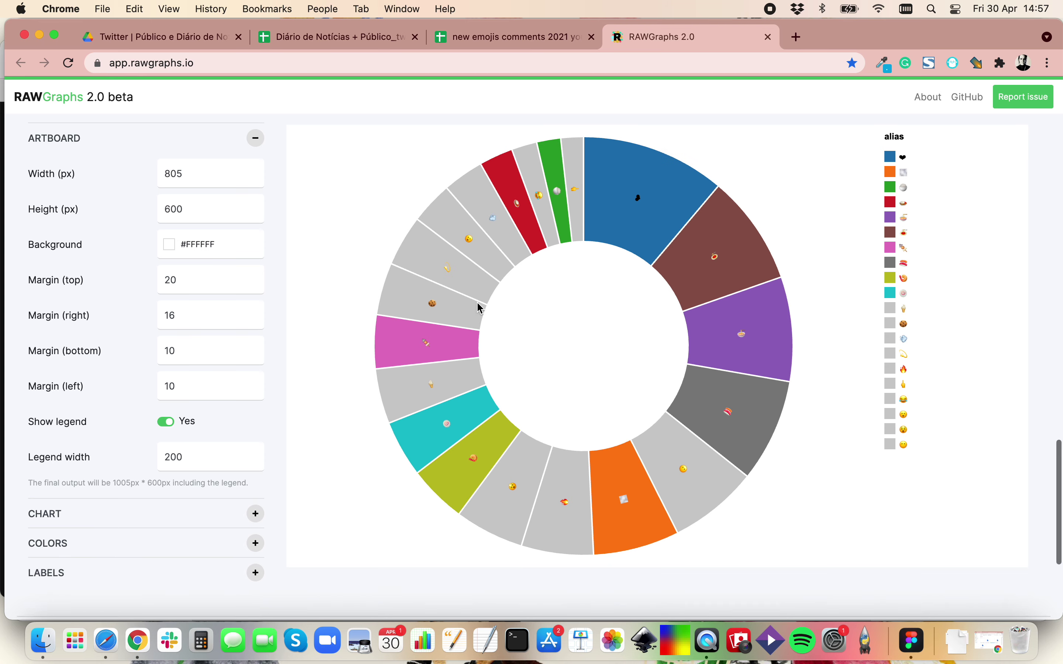
pyautogui.scroll(3, 477, 303)
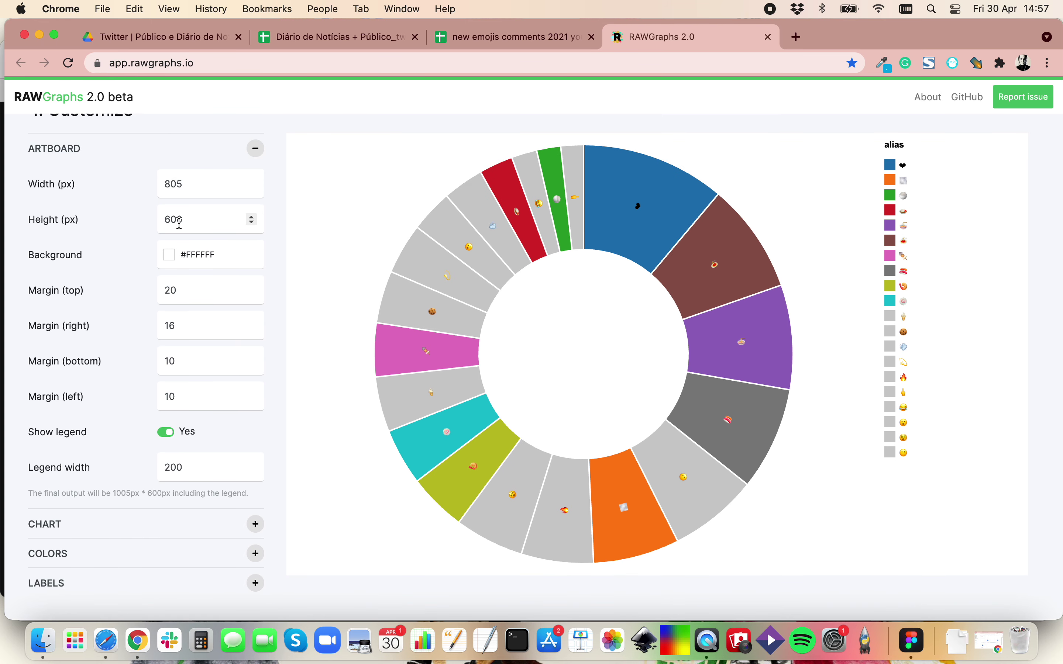
pyautogui.moveTo(242, 183); pyautogui.dragTo(138, 190)
pyautogui.write('800')
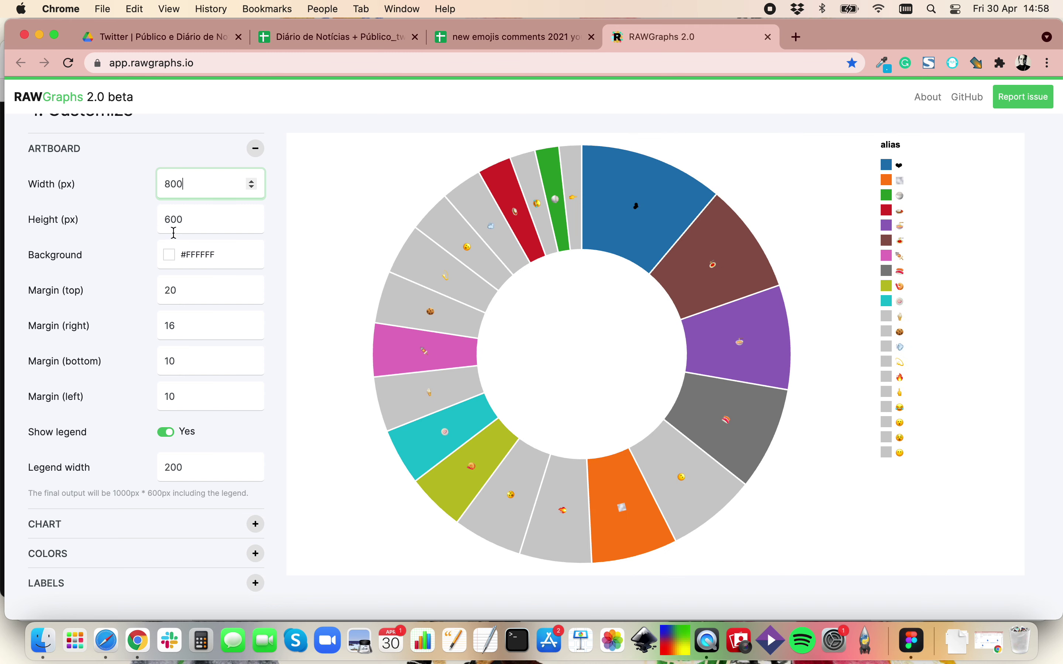
# Try an artboard height of 500 px and set it back to 600 px
pyautogui.moveTo(194, 219); pyautogui.dragTo(150, 225)
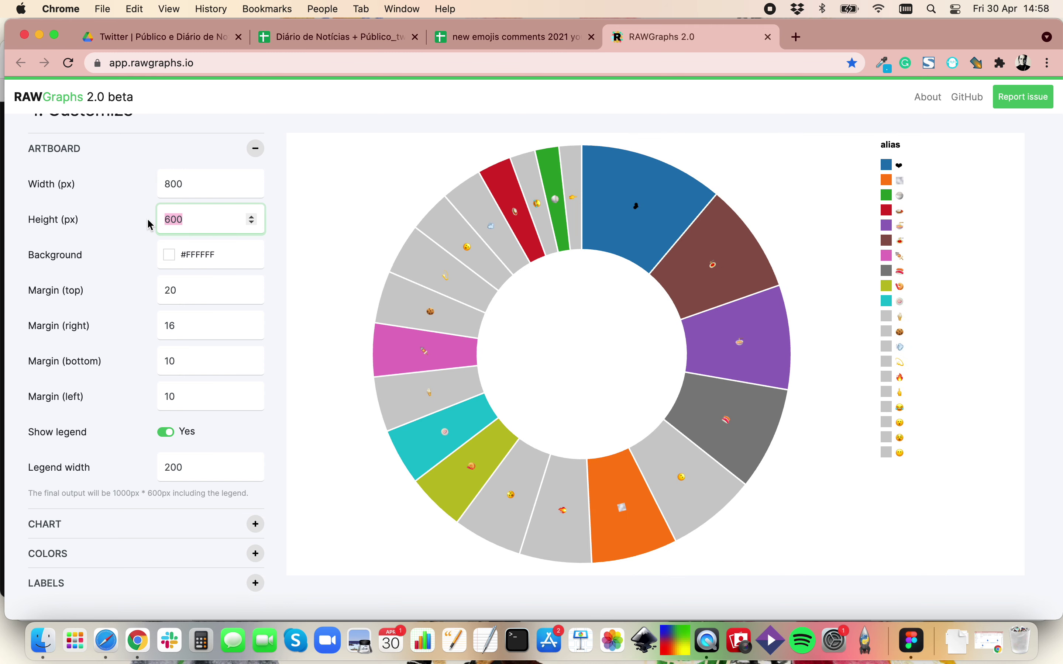
pyautogui.write('500')
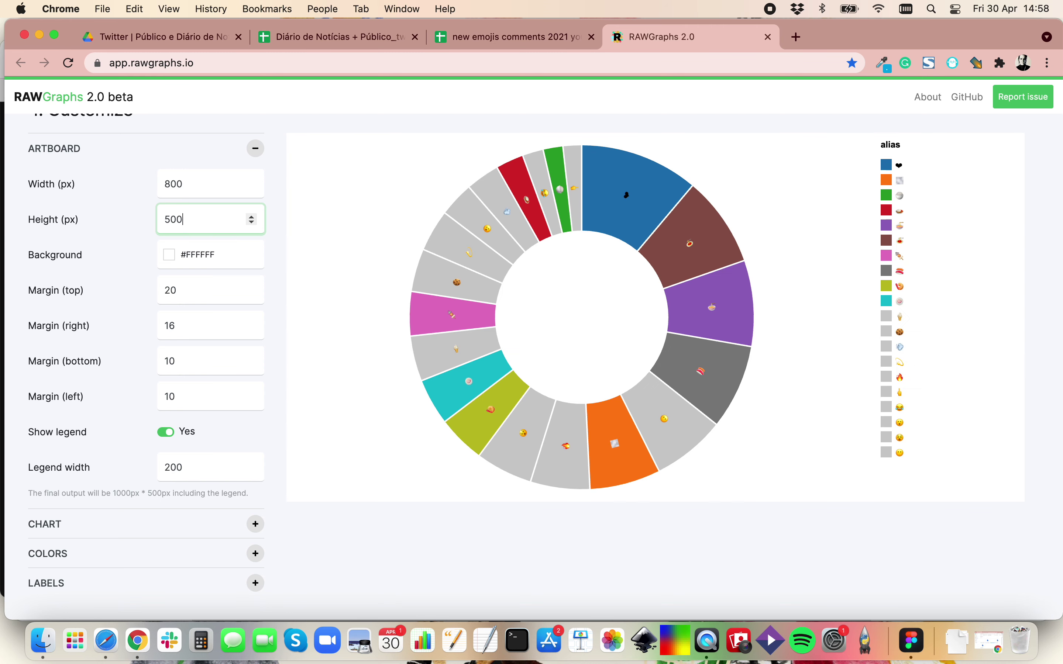
pyautogui.press('BackSpace')
pyautogui.press('BackSpace')
pyautogui.press('BackSpace')
pyautogui.write('600')
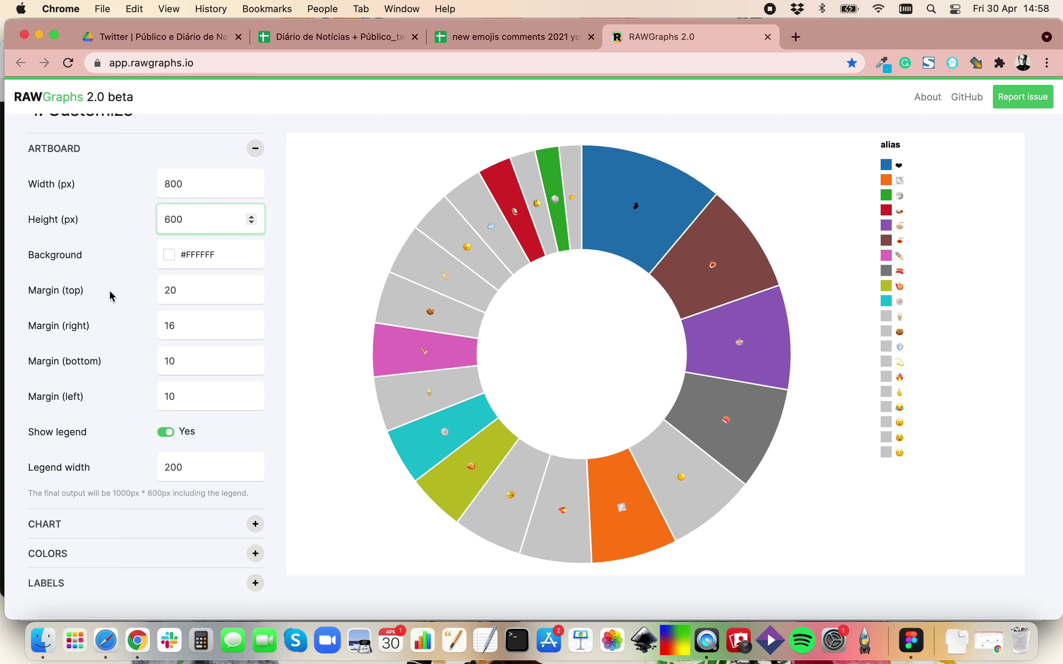
# Increase the artboard's top margin to 25
pyautogui.click(251, 287)
pyautogui.click(251, 286)
pyautogui.click(251, 287)
pyautogui.click(251, 287)
pyautogui.click(252, 287)
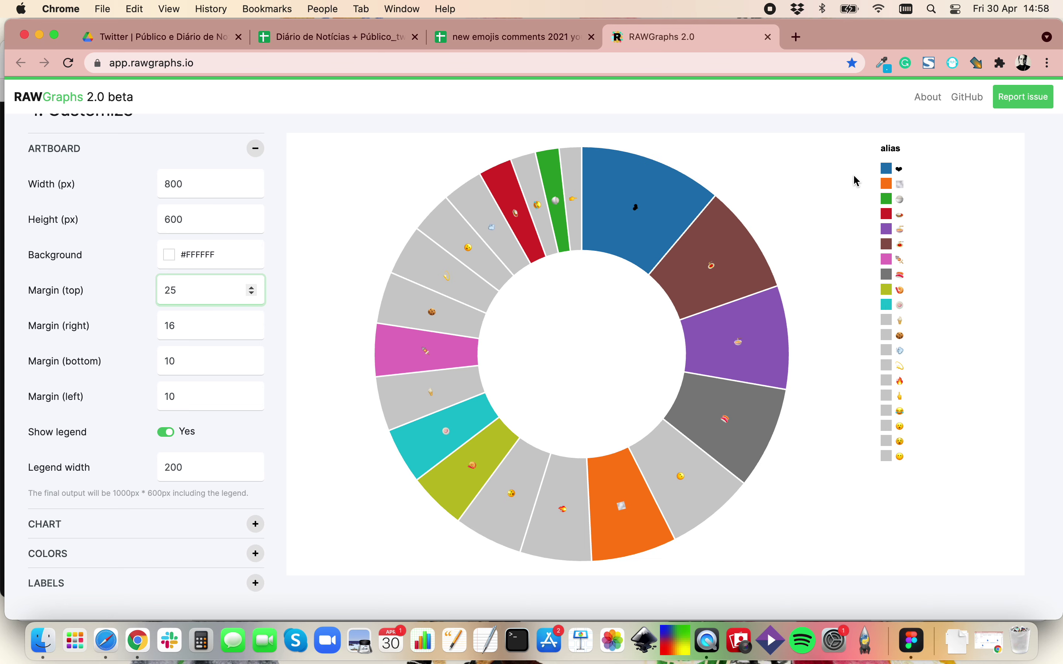
# Hide the chart legend and show it again
pyautogui.scroll(-3, 246, 423)
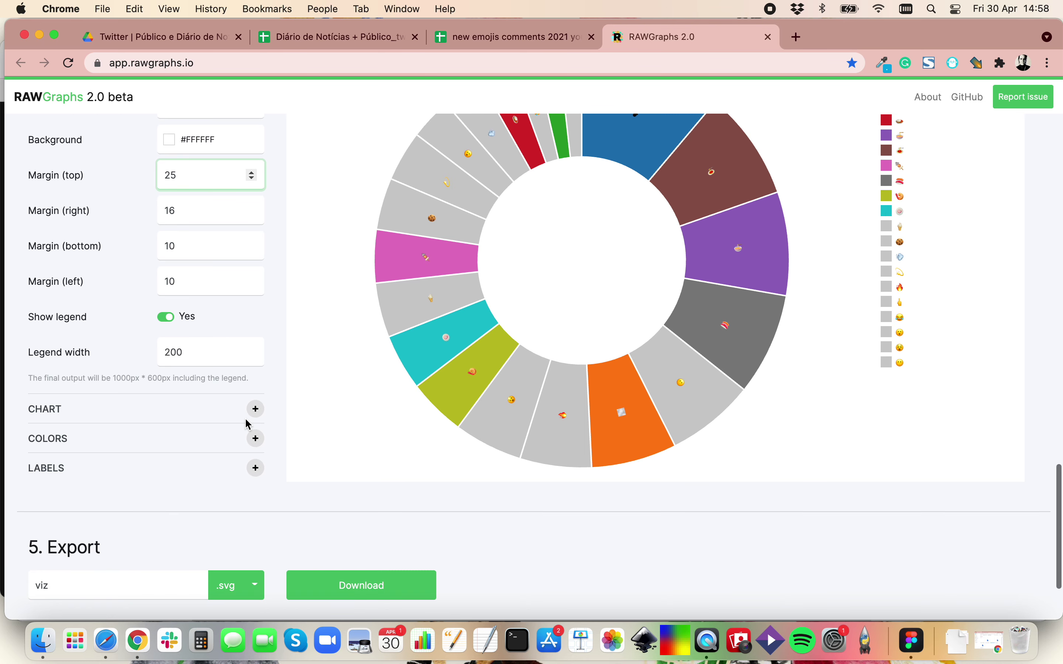
pyautogui.scroll(3, 169, 327)
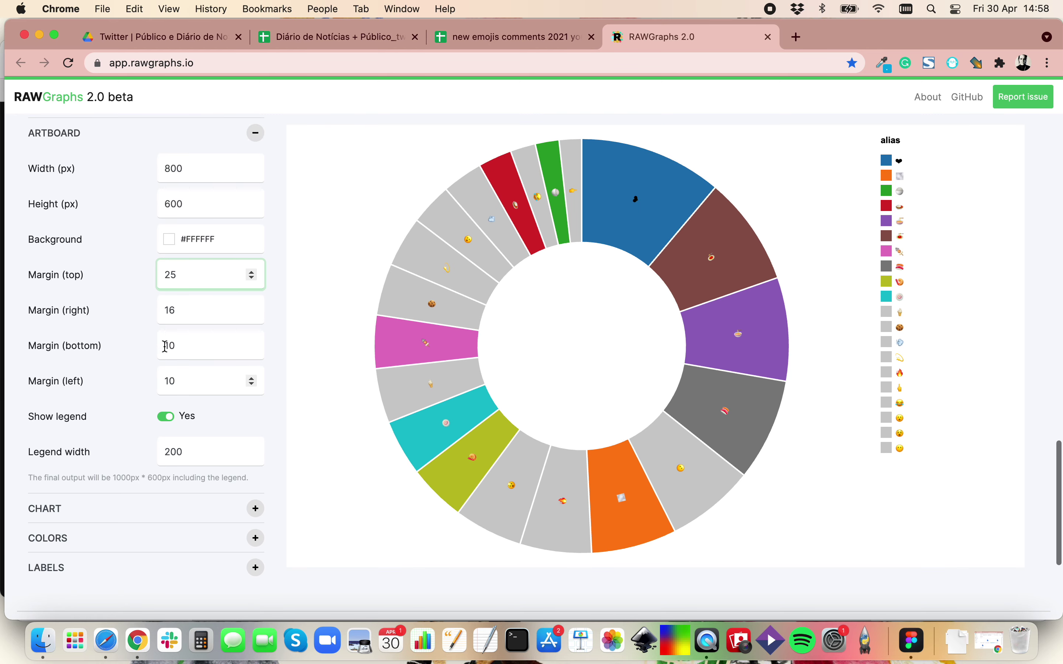
pyautogui.click(161, 421)
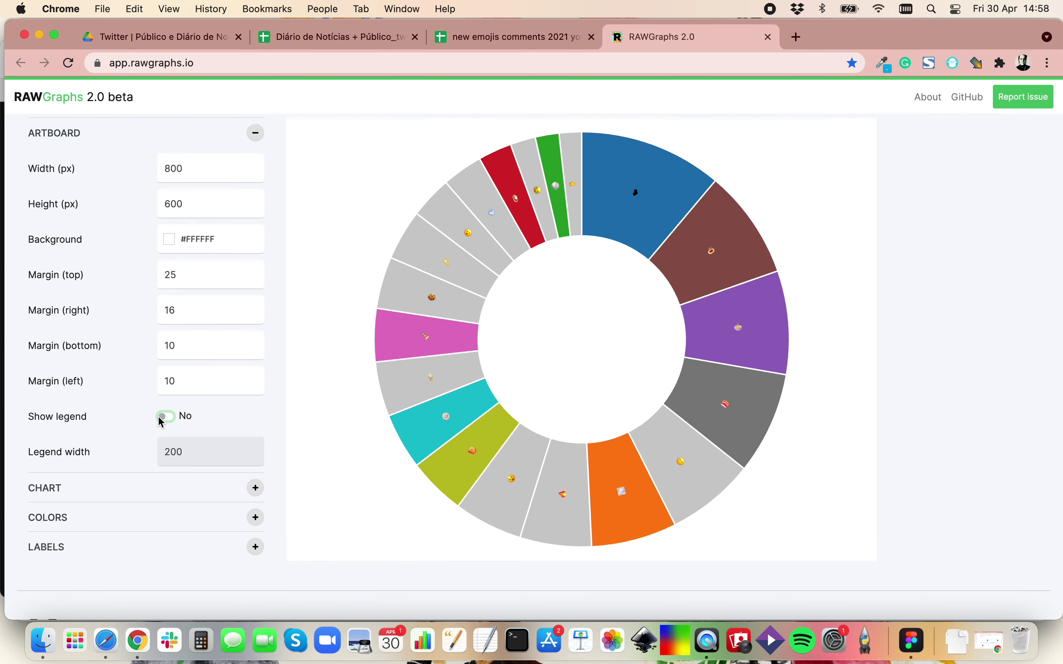
pyautogui.click(164, 416)
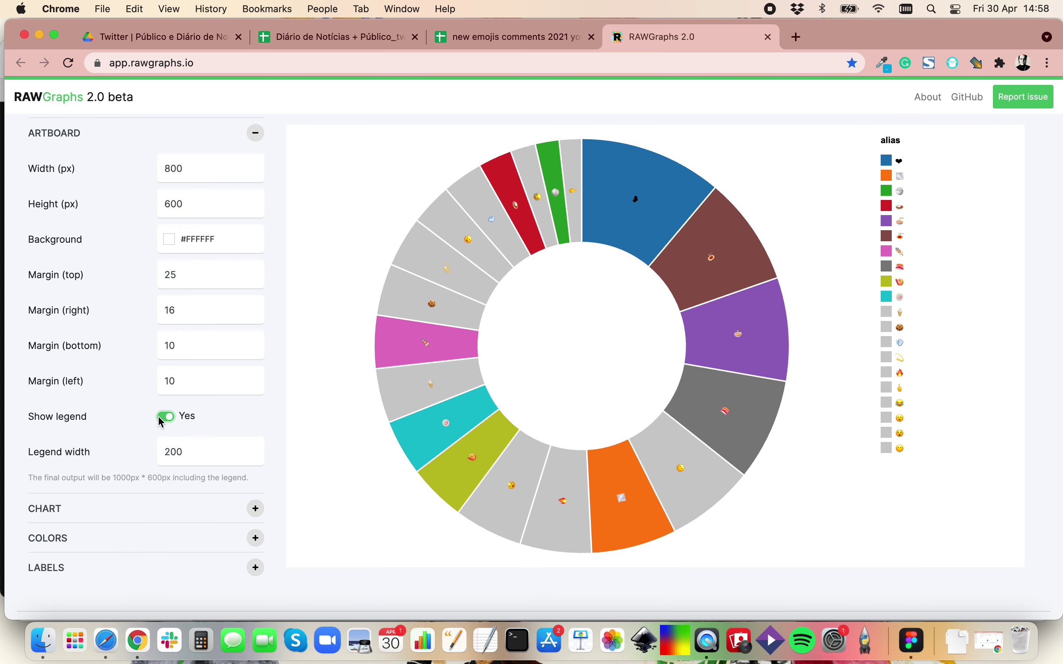
# Close the artboard settings and increase the padding between the chart segments to 5 px
pyautogui.scroll(-4, 225, 439)
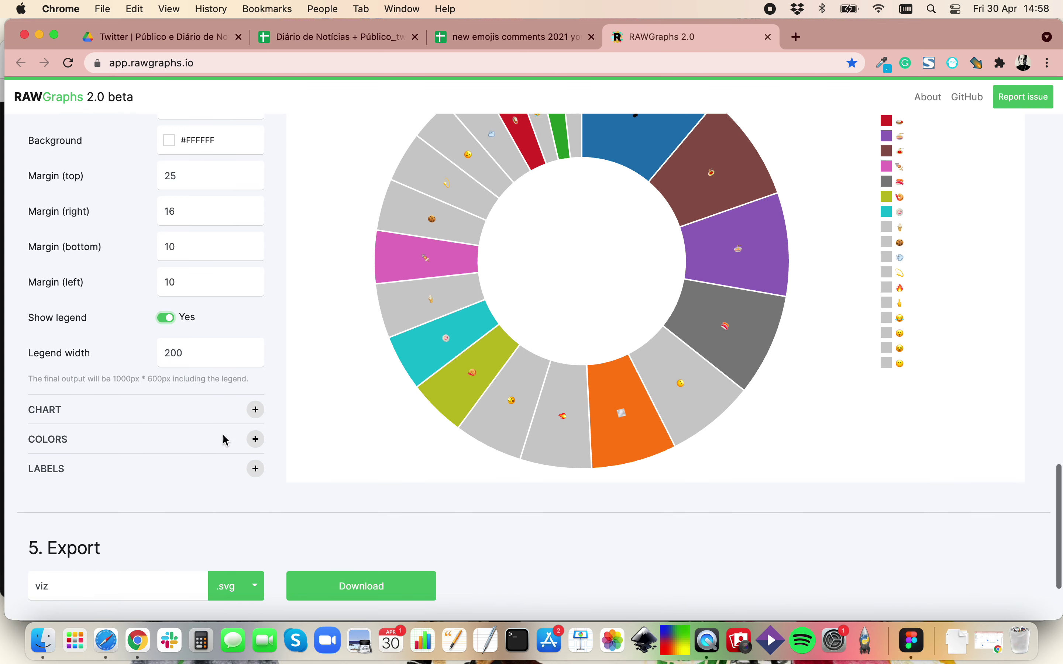
pyautogui.scroll(4, 246, 360)
pyautogui.click(255, 148)
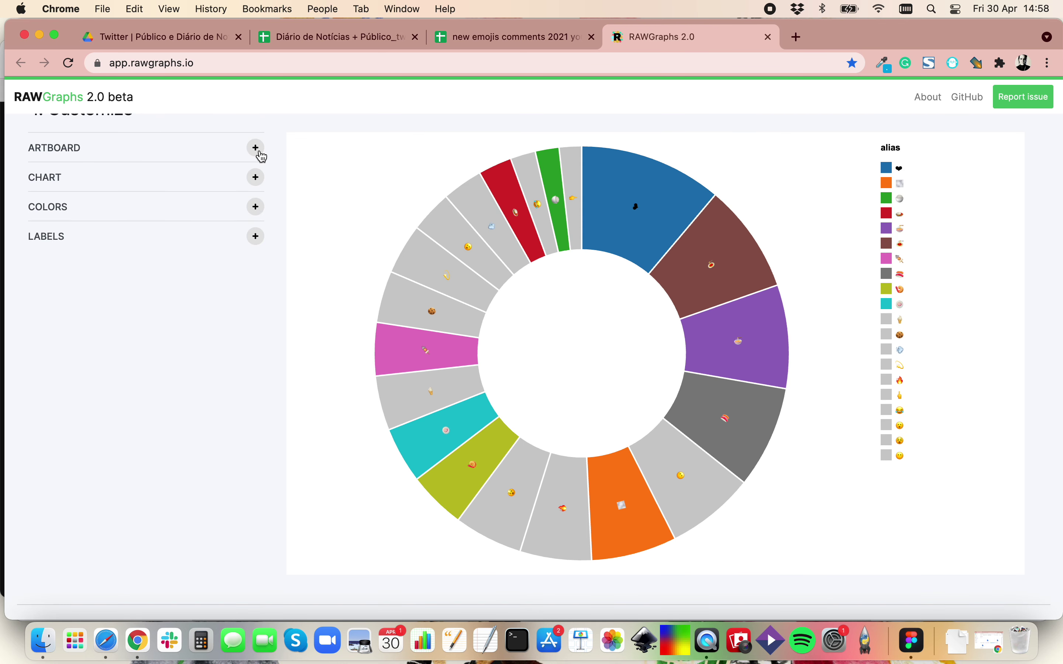
pyautogui.click(255, 178)
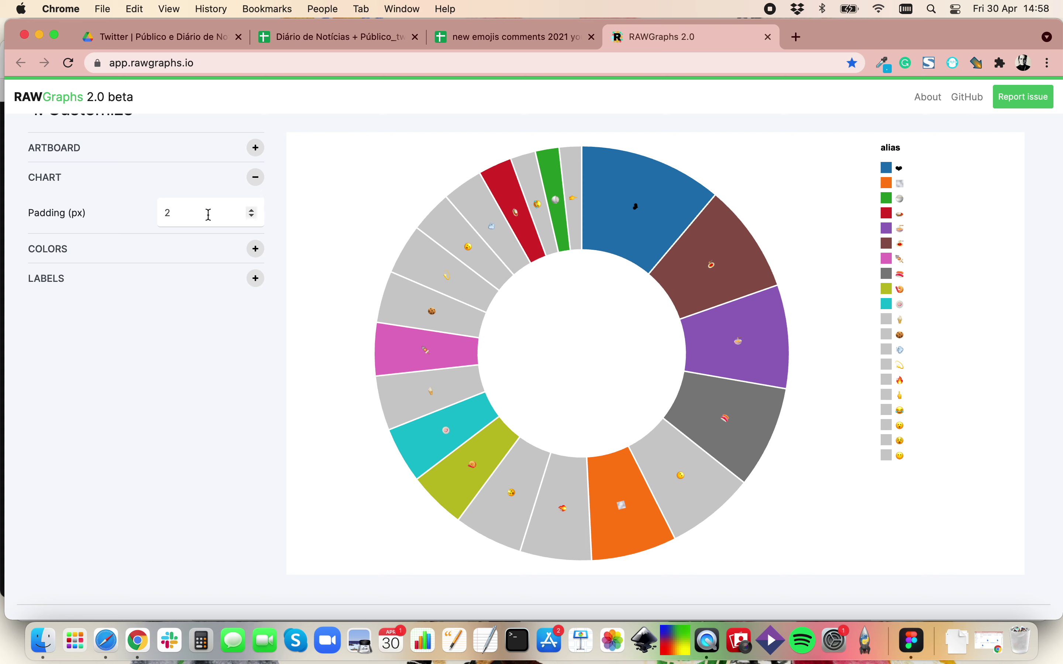
pyautogui.click(253, 211)
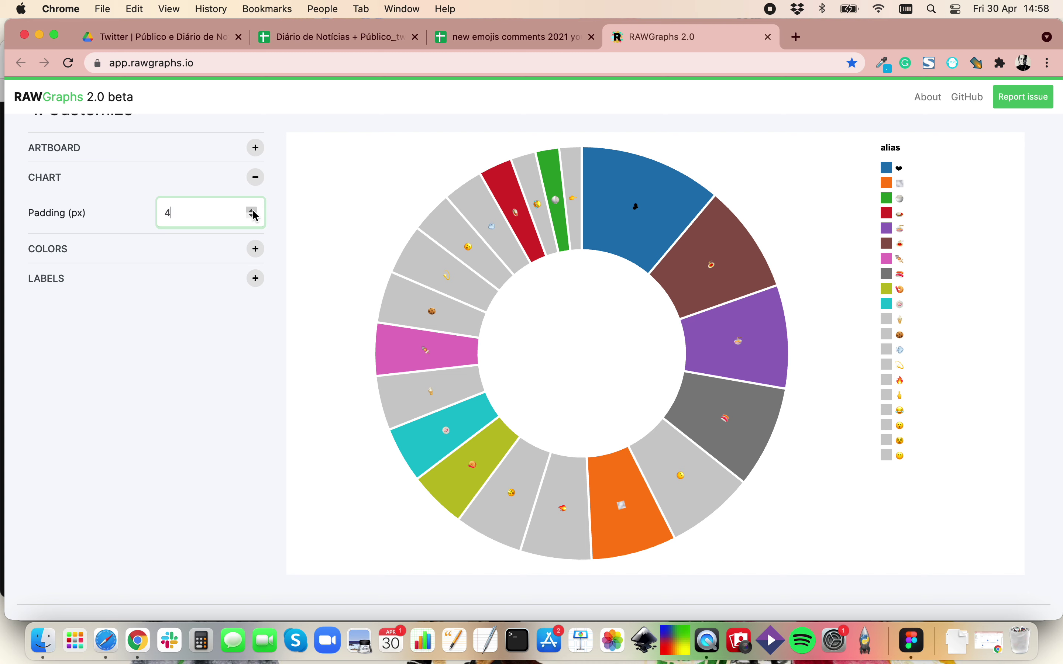
pyautogui.click(253, 211)
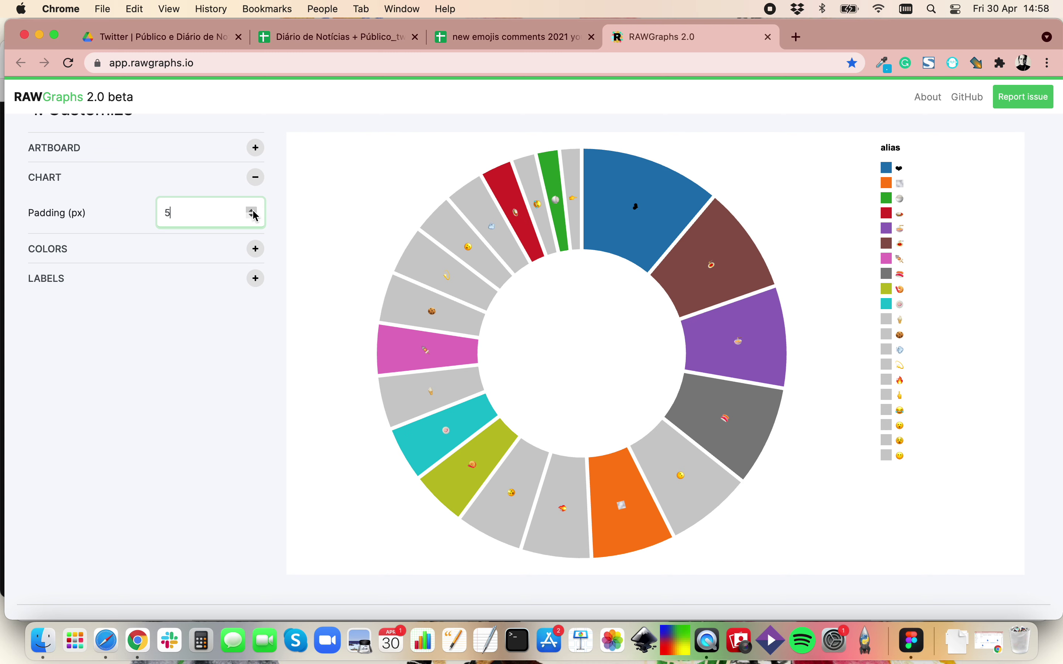
# Try a segment padding of 0 px and set the padding back to 2 px
pyautogui.click(252, 216)
pyautogui.click(253, 217)
pyautogui.click(253, 216)
pyautogui.click(253, 216)
pyautogui.click(252, 216)
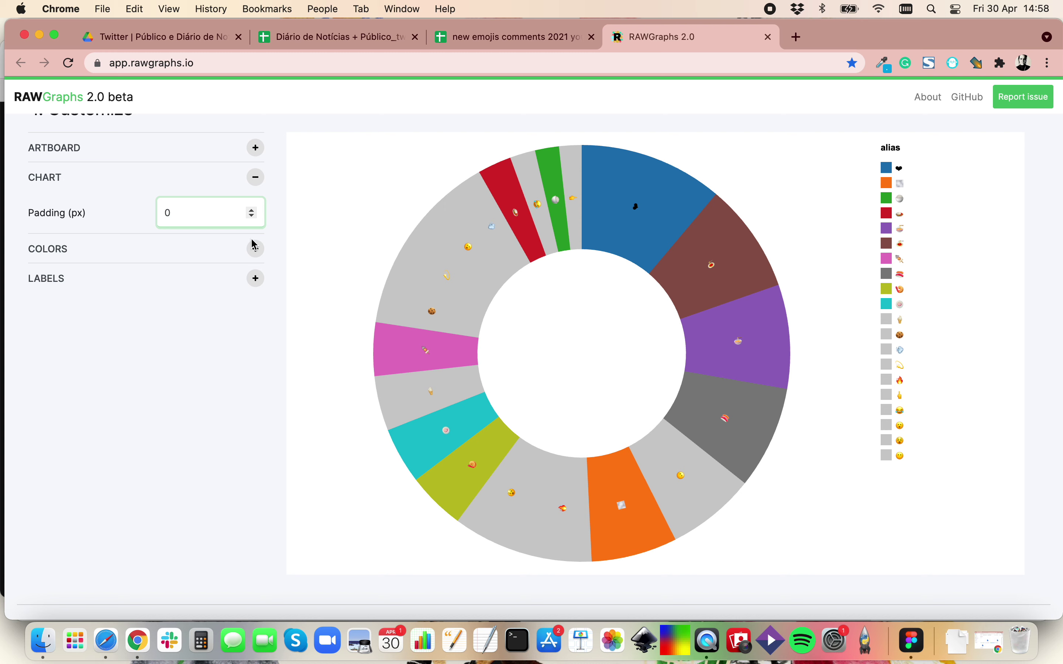
pyautogui.click(252, 212)
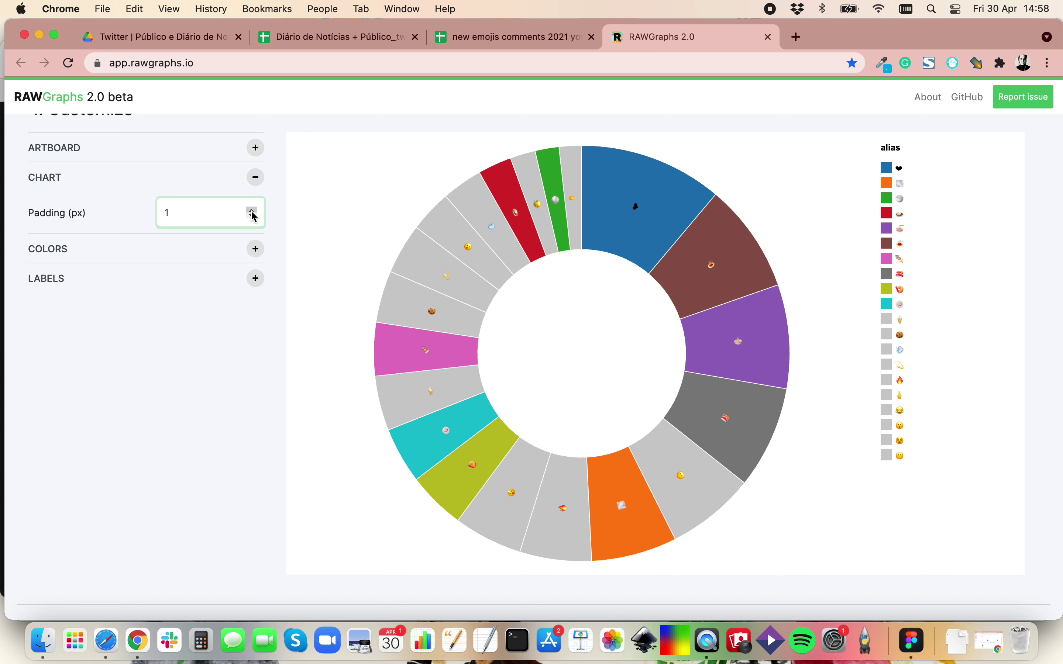
pyautogui.click(252, 212)
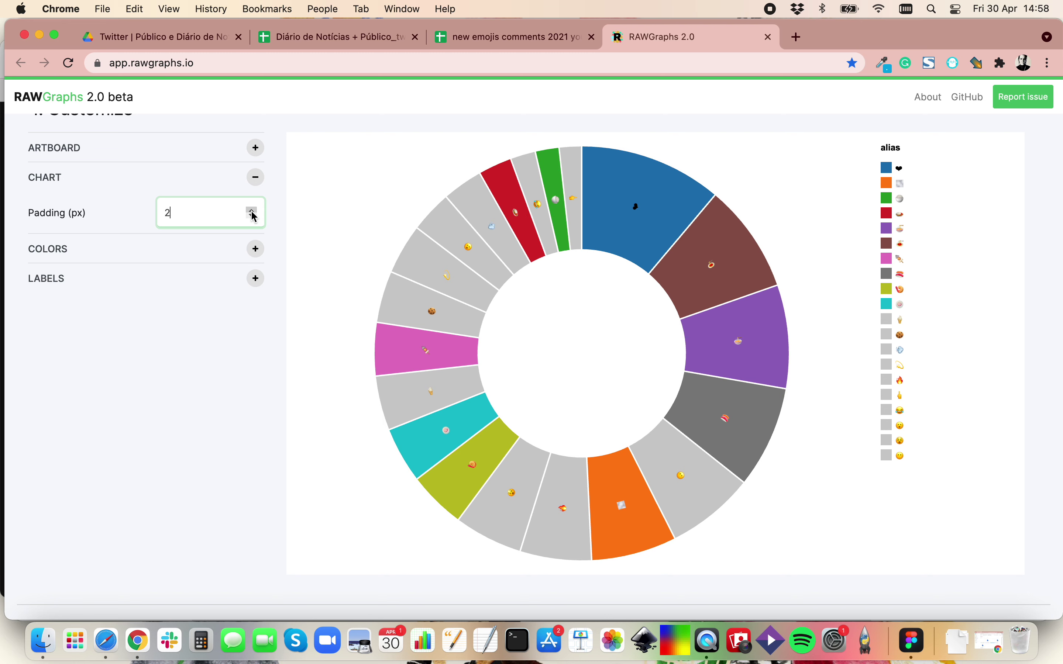
# Open the chart's color settings and apply the Turbo discrete color scheme
pyautogui.doubleClick(259, 186)
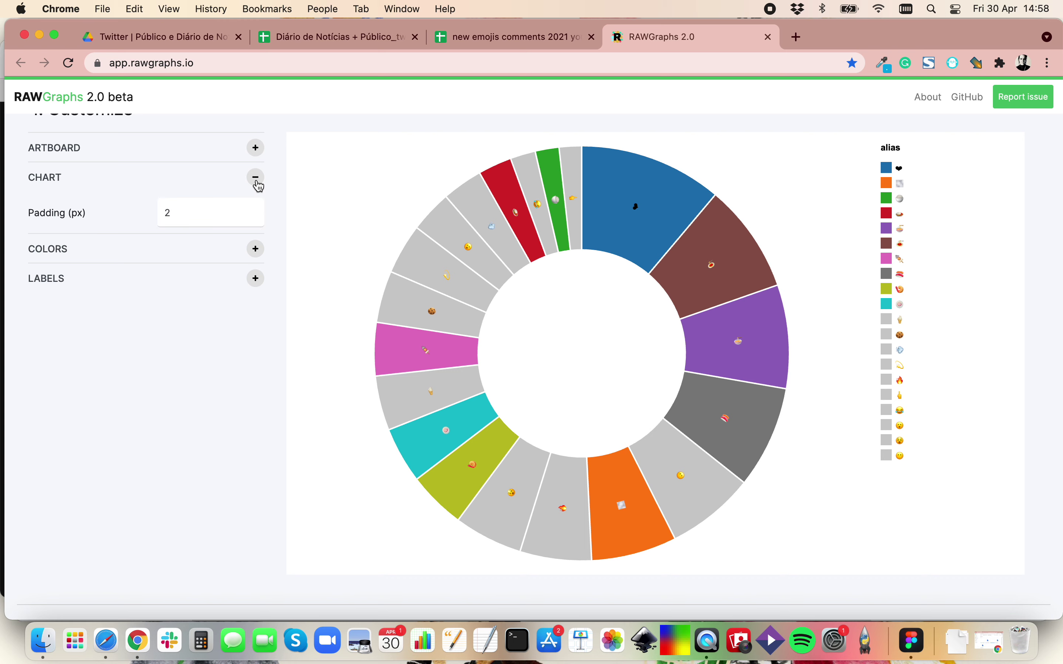
pyautogui.click(256, 250)
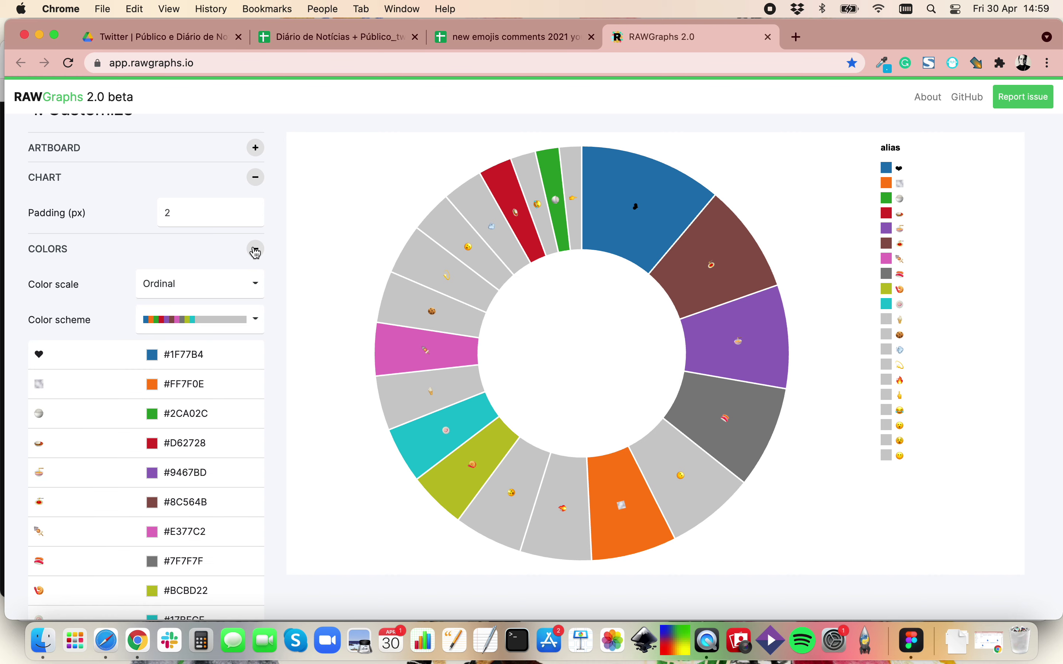
pyautogui.click(161, 327)
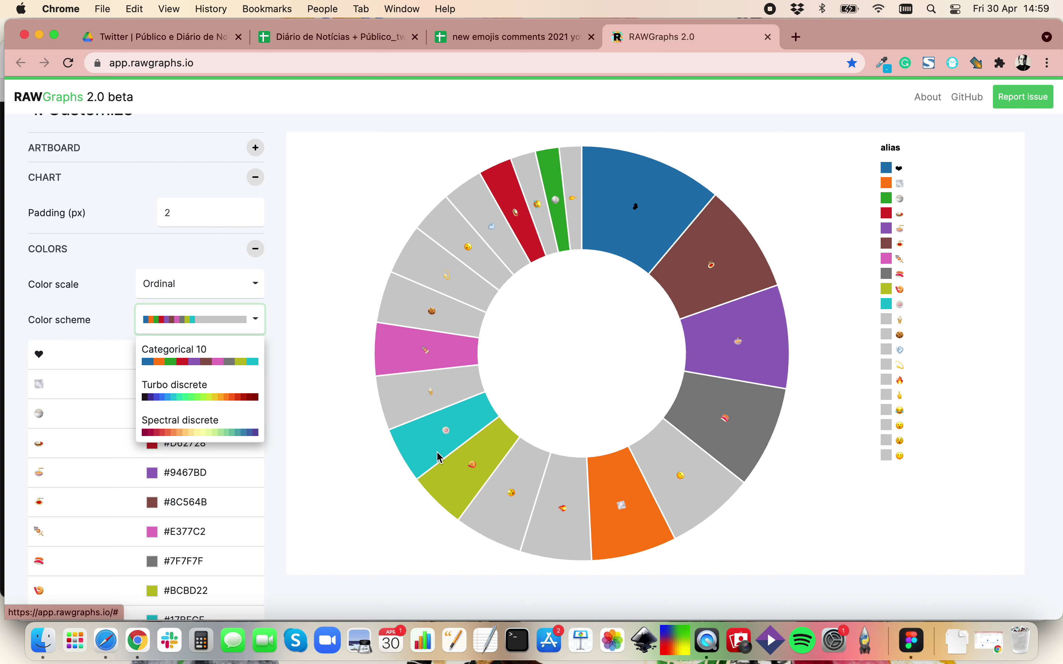
pyautogui.click(203, 398)
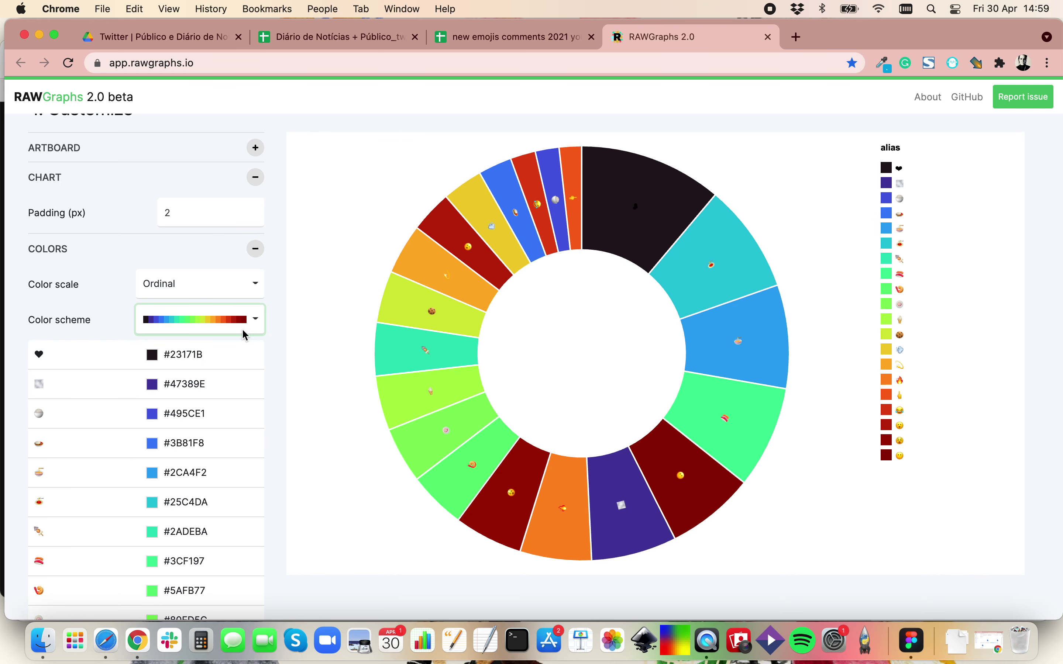
# Try the Spectral discrete color scheme and return to Categorical 10
pyautogui.click(215, 318)
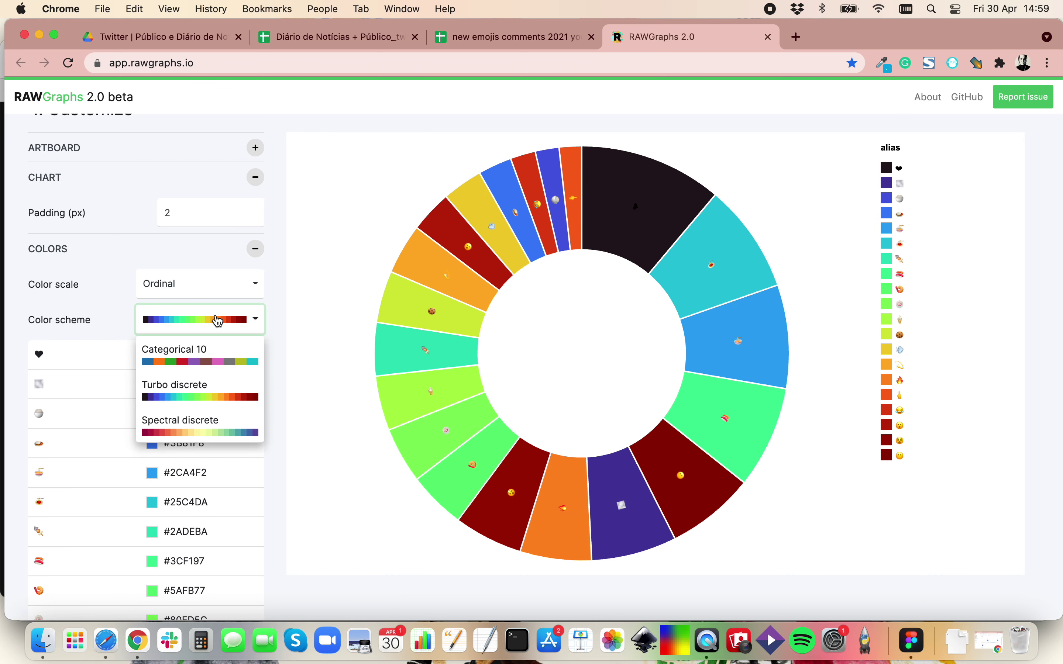
pyautogui.click(202, 429)
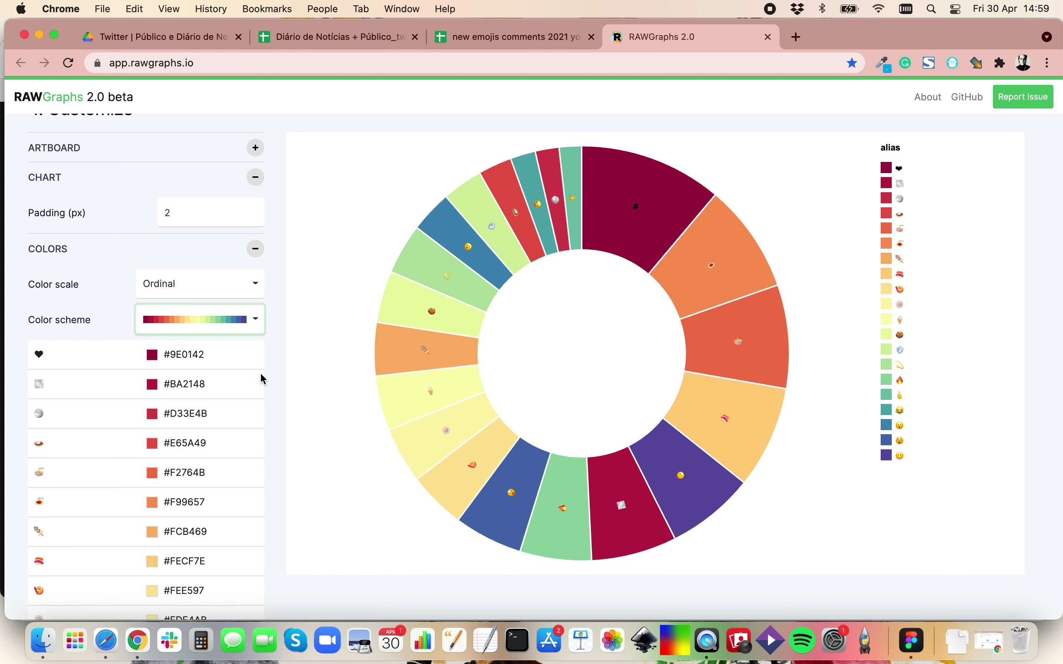
pyautogui.click(234, 319)
pyautogui.click(210, 362)
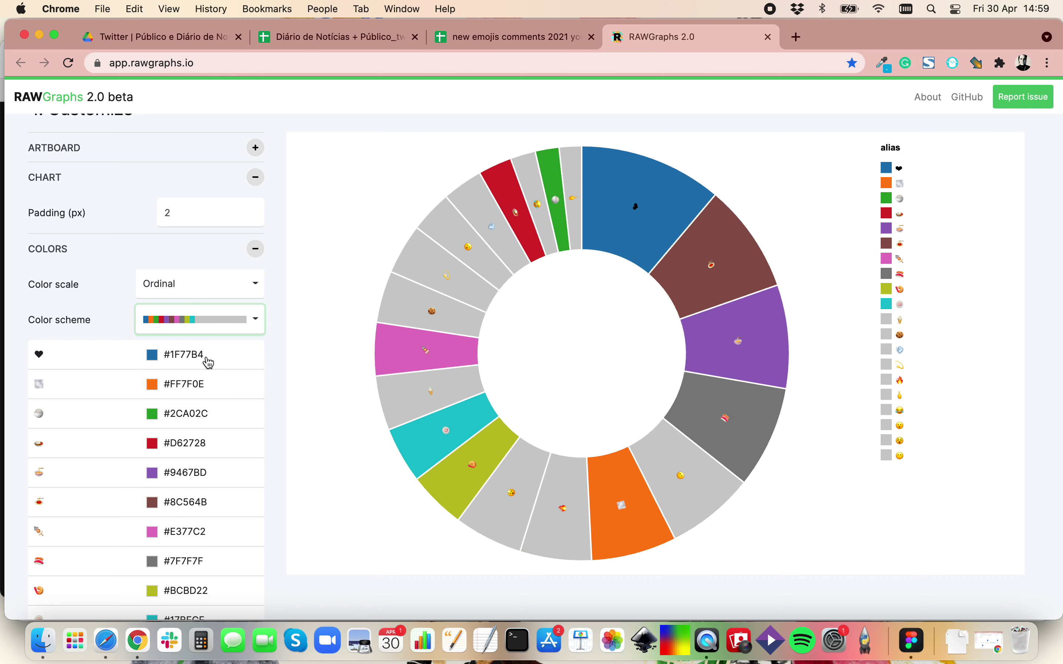
# Try red shades for the ice cream emoji's grey segment, ending with #D48484
pyautogui.scroll(-3, 161, 530)
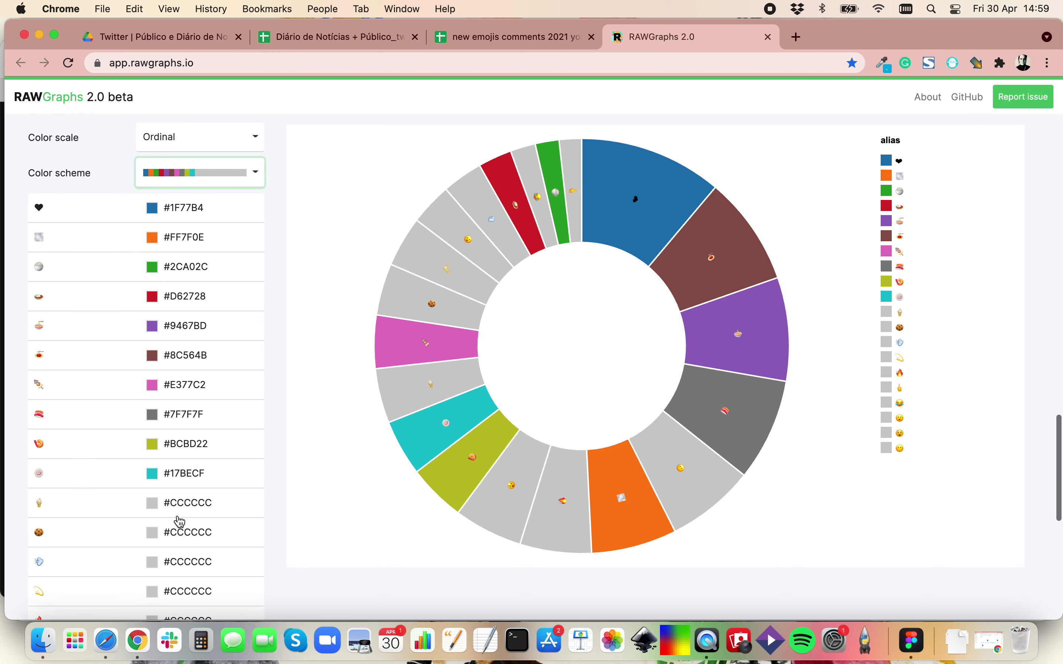
pyautogui.click(152, 503)
pyautogui.click(162, 419)
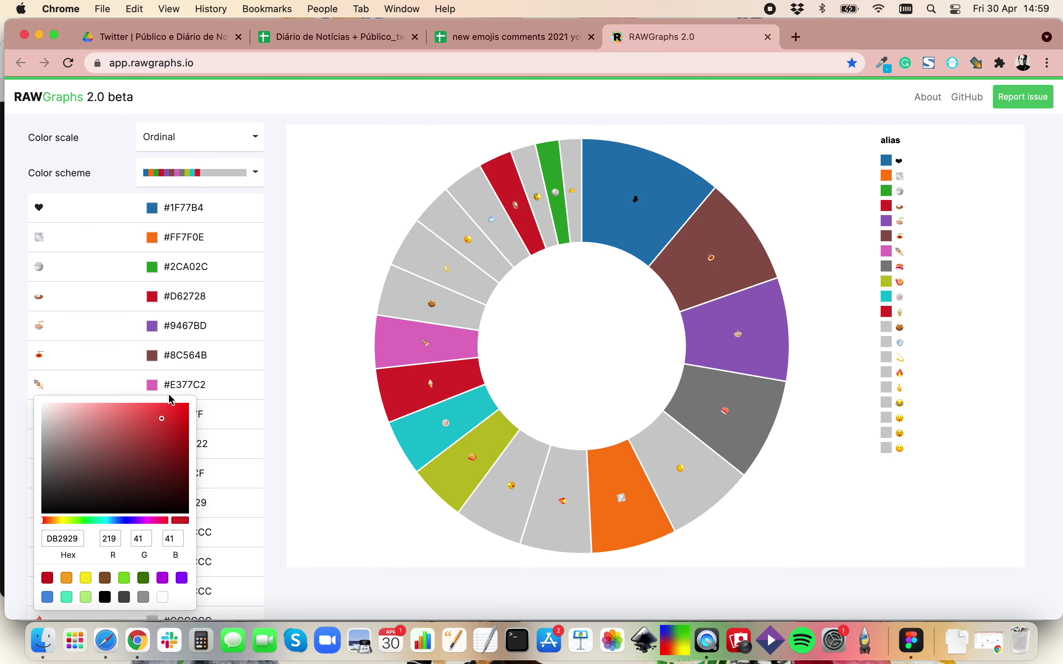
pyautogui.click(154, 452)
pyautogui.click(98, 421)
pyautogui.click(344, 433)
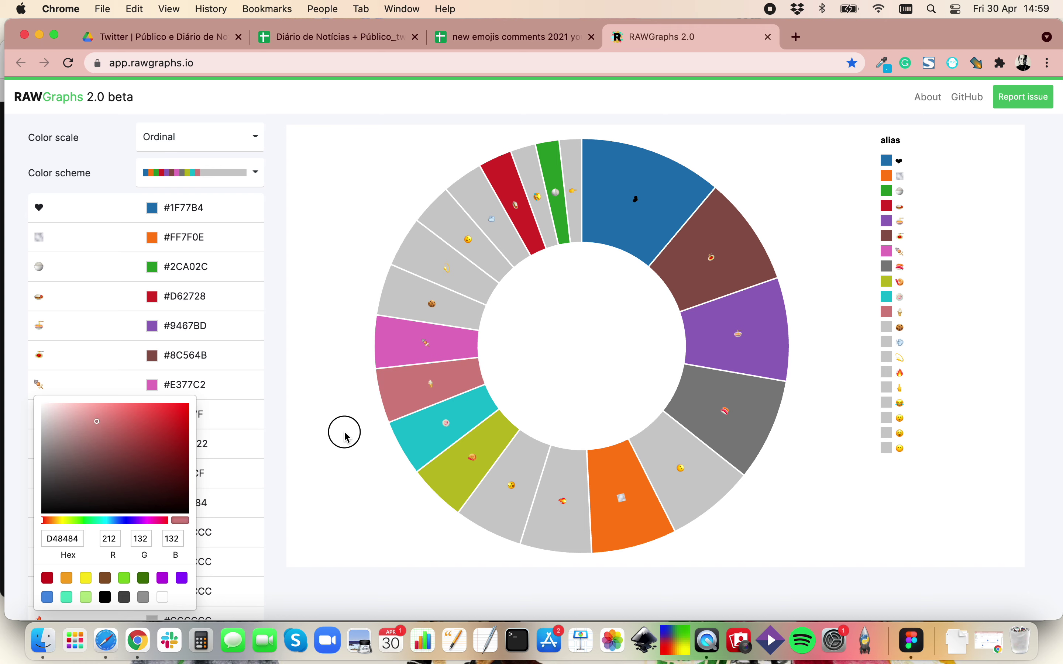
# Apply the Turbo discrete color scheme and change the heart emoji's color to #D86087
pyautogui.click(232, 184)
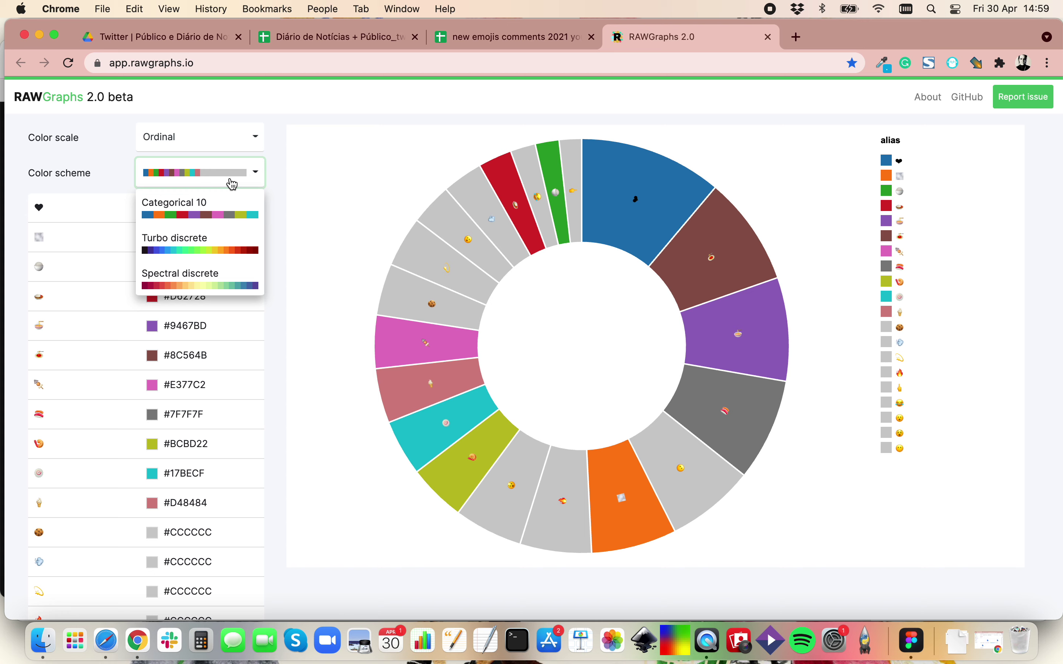
pyautogui.click(226, 253)
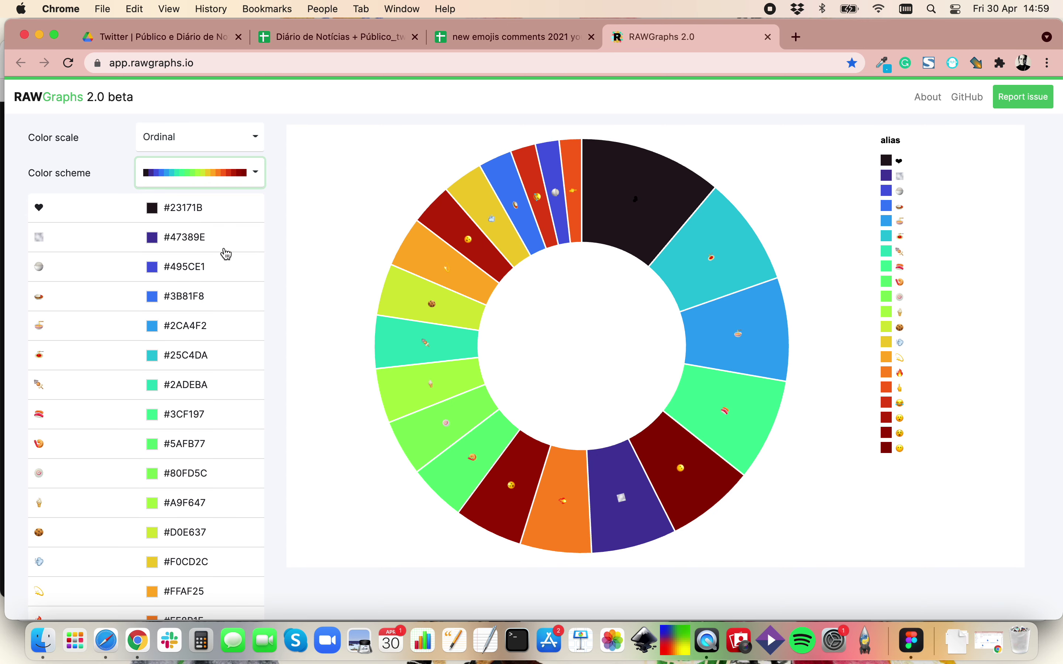
pyautogui.click(151, 208)
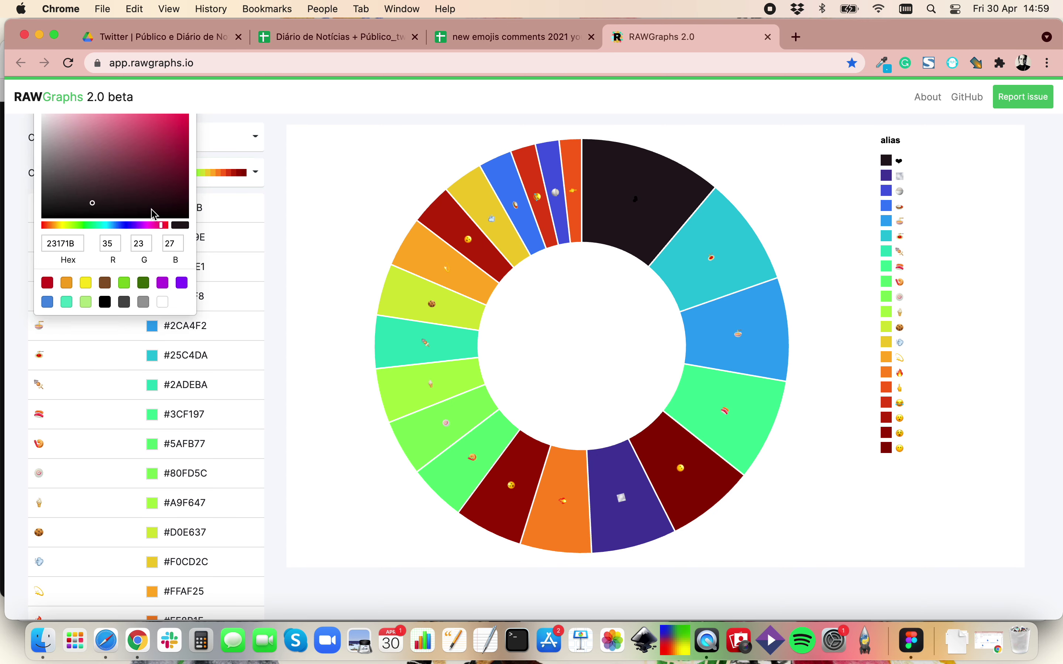
pyautogui.click(160, 142)
pyautogui.click(148, 126)
pyautogui.click(124, 127)
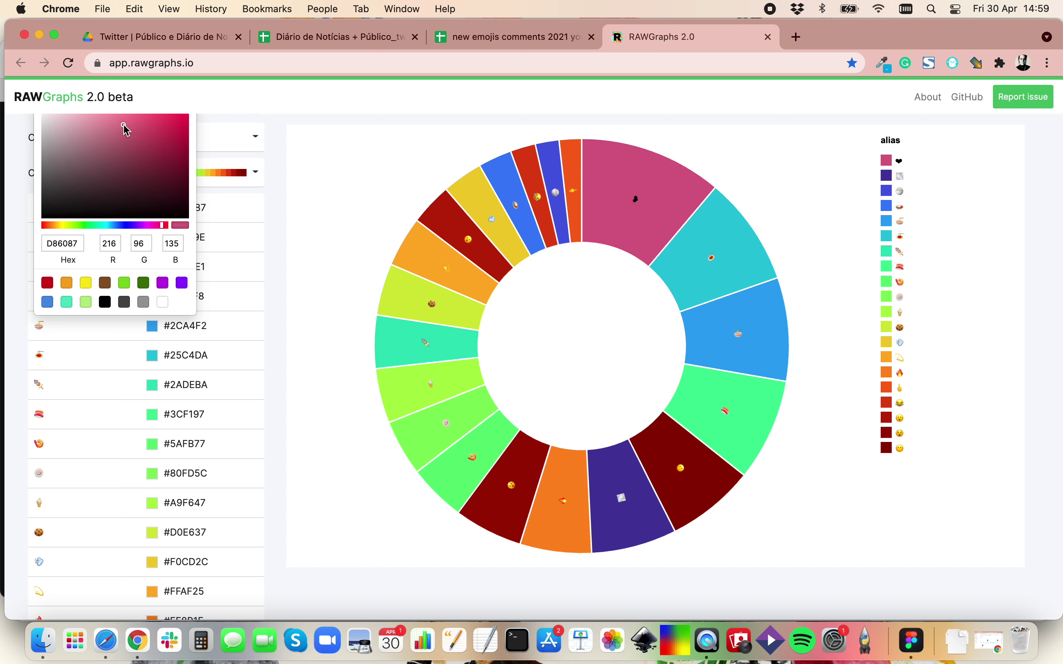
pyautogui.click(348, 171)
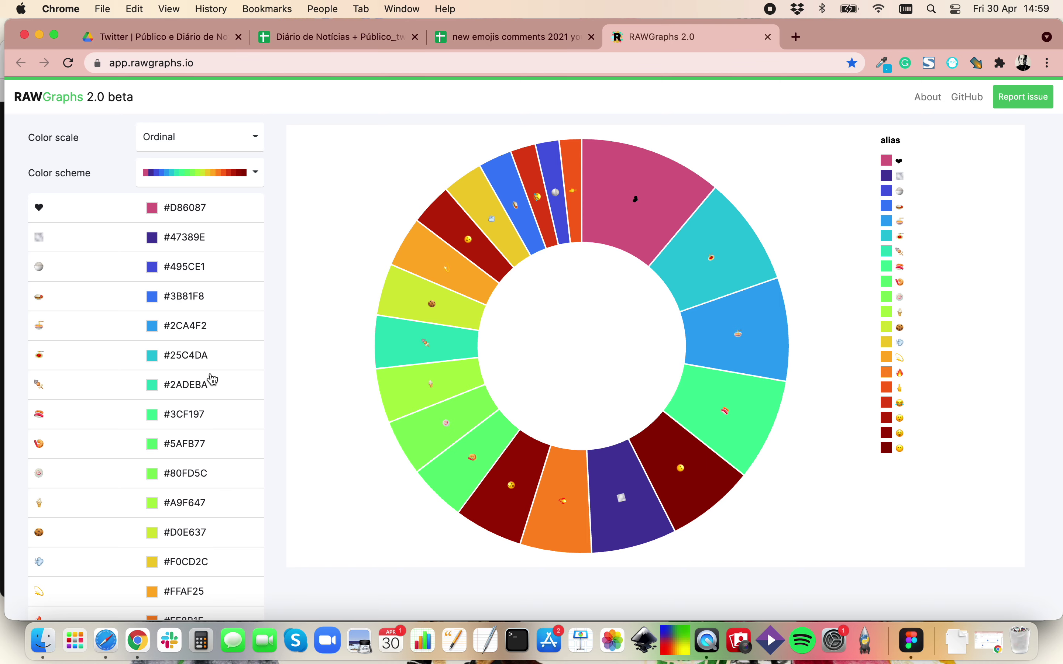
# Review the rest of the emoji color list, collapse the color settings and expand the label settings
pyautogui.scroll(-5, 215, 380)
pyautogui.scroll(-5, 212, 376)
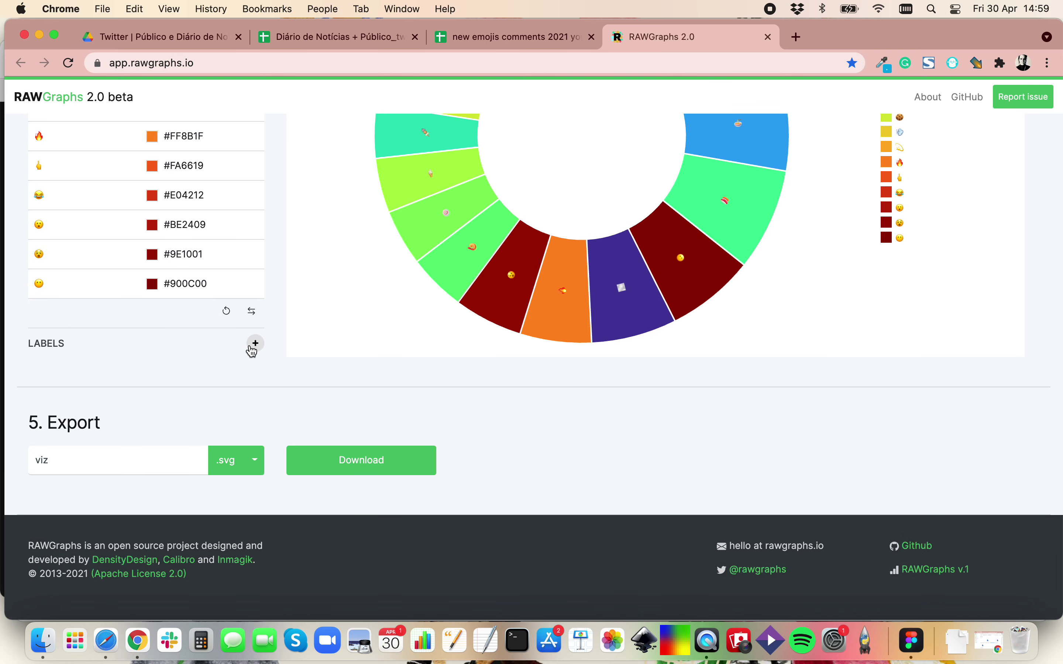
pyautogui.scroll(5, 216, 337)
pyautogui.scroll(8, 216, 338)
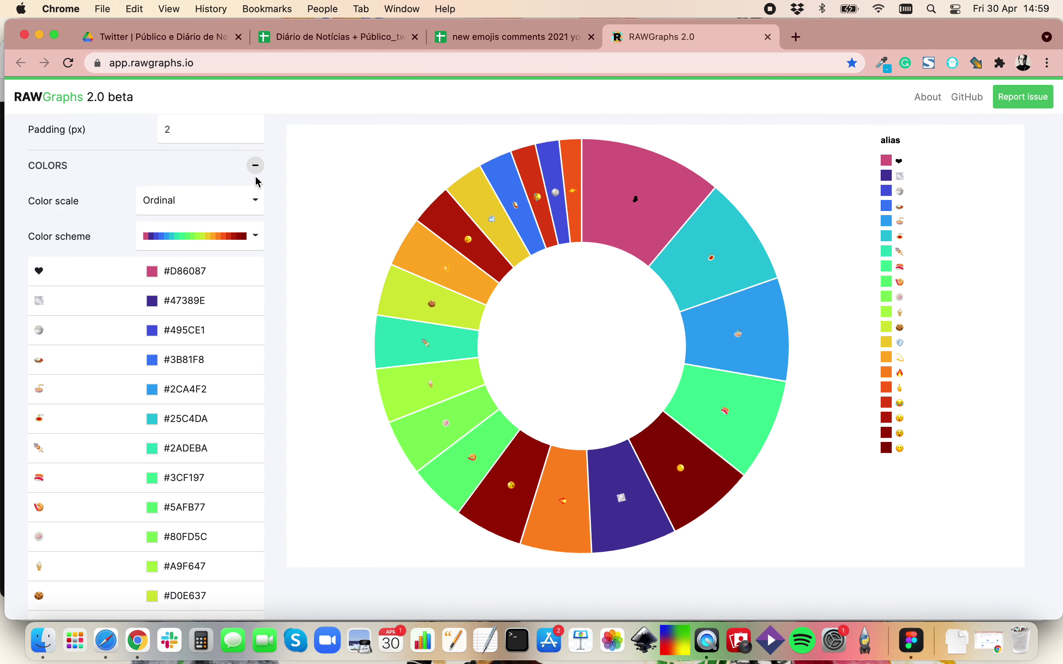
pyautogui.click(256, 165)
pyautogui.scroll(-2, 214, 311)
pyautogui.click(256, 148)
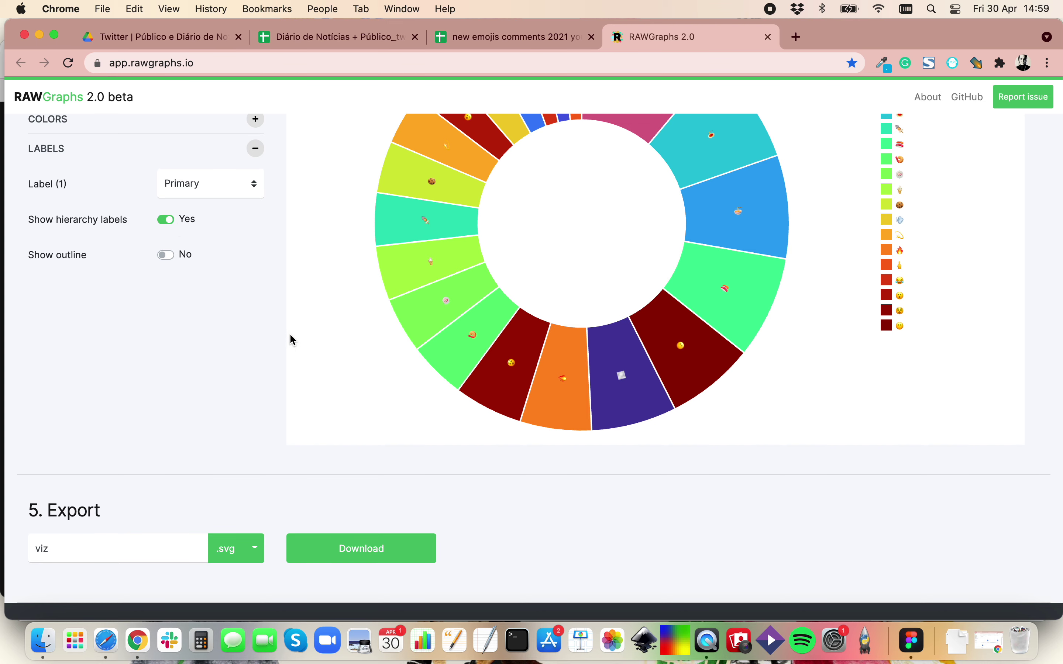
# Check the available styles for Label (1) and keep Primary
pyautogui.scroll(4, 446, 328)
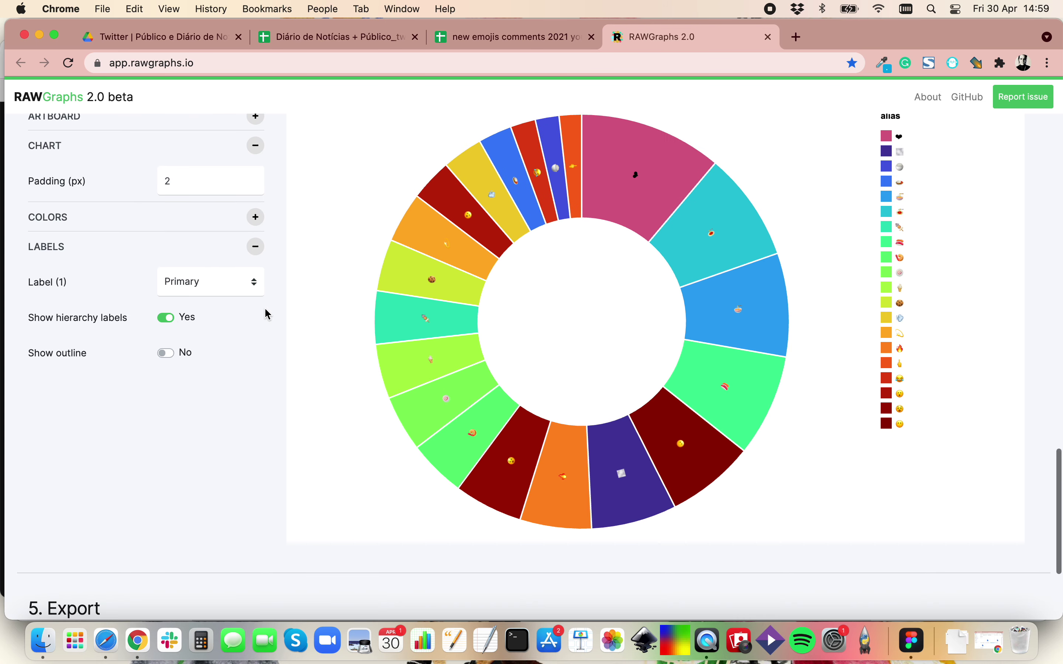
pyautogui.click(201, 293)
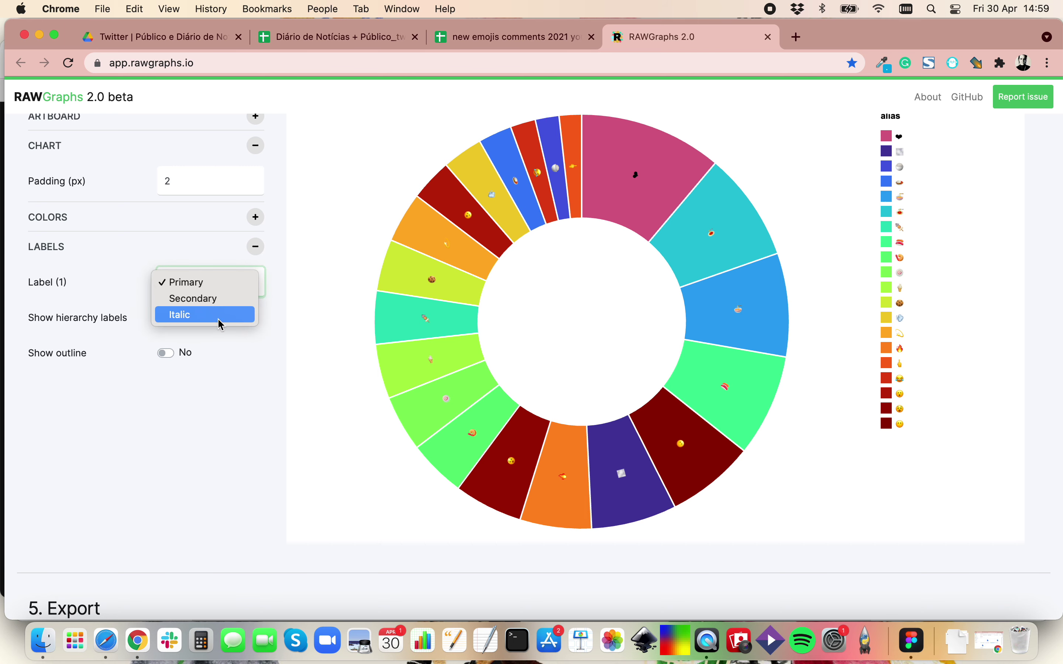
pyautogui.click(225, 289)
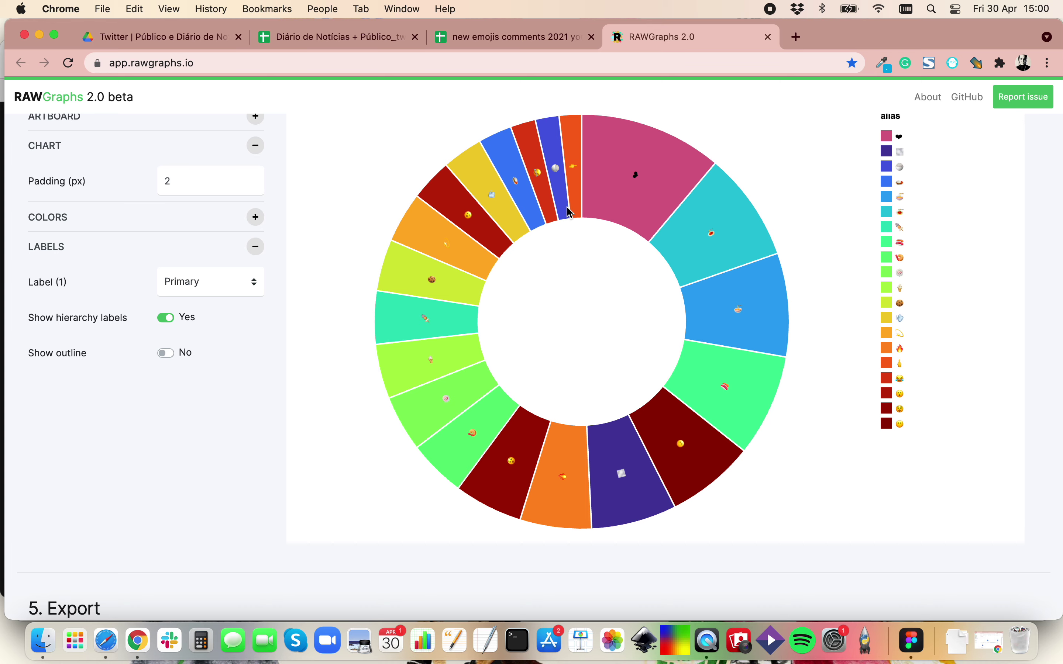
# Inspect the emoji labels inside the sunburst segments up close and return to the full view
pyautogui.scroll(5, 570, 213)
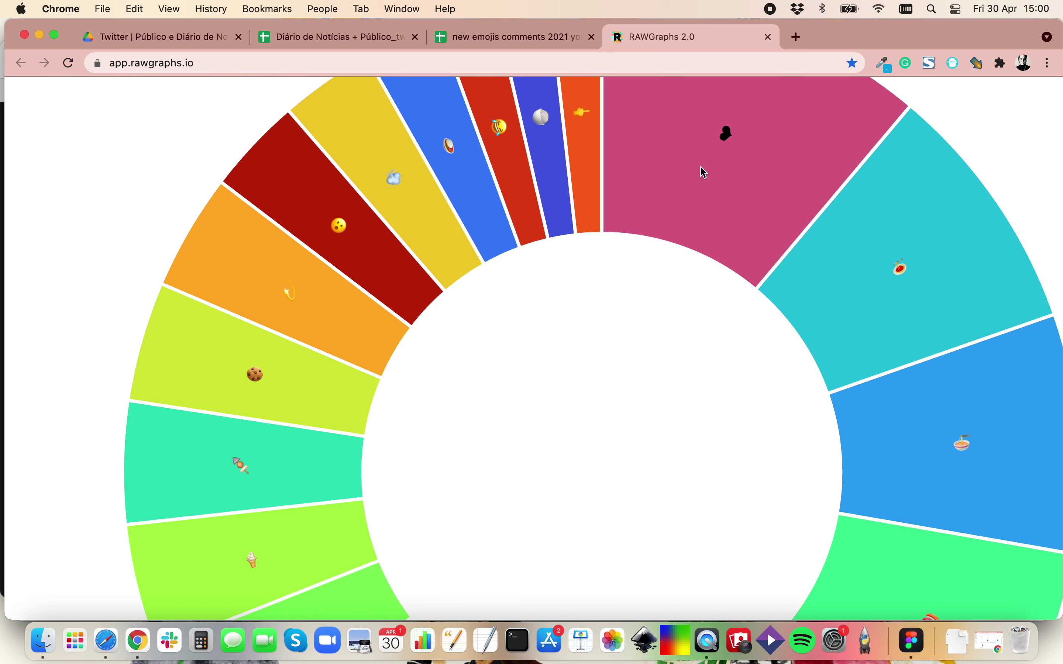
pyautogui.scroll(-5, 704, 173)
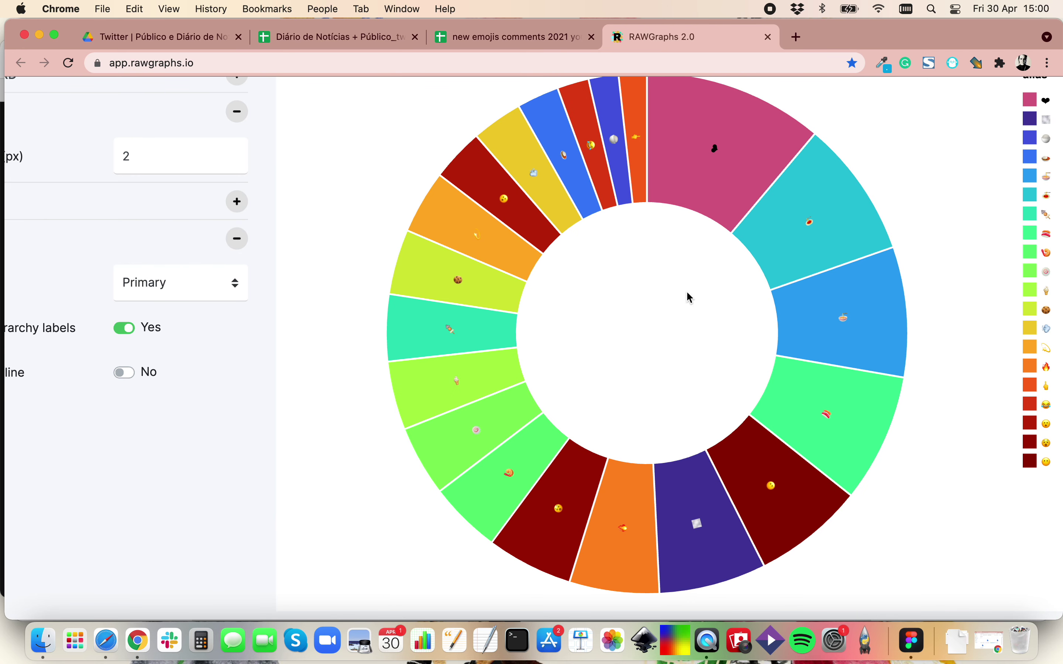
pyautogui.scroll(-2, 686, 290)
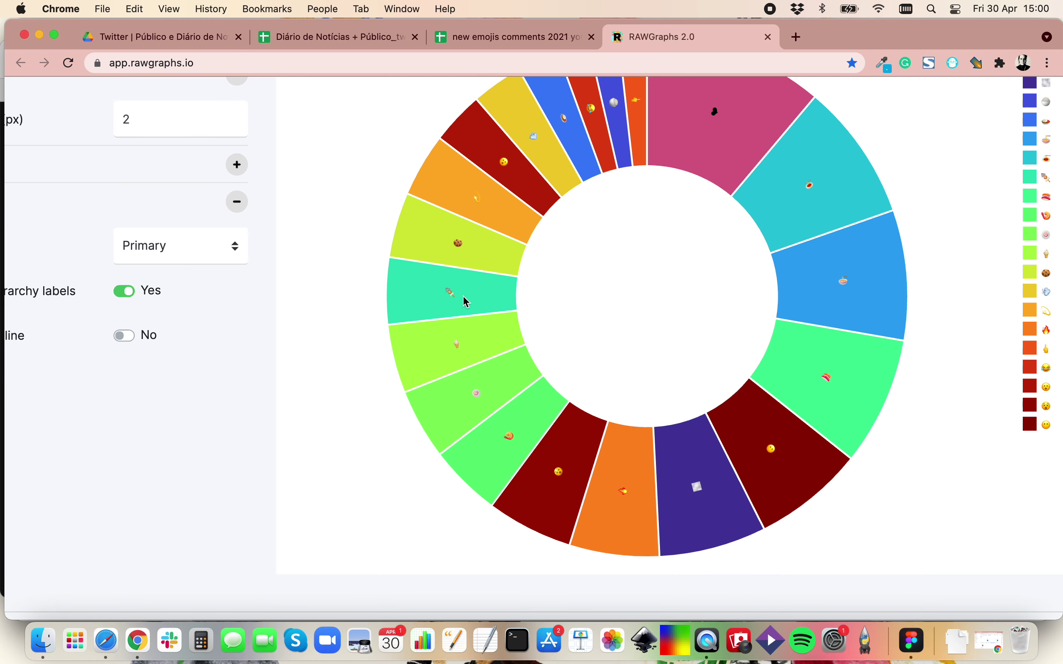
pyautogui.scroll(-2, 293, 325)
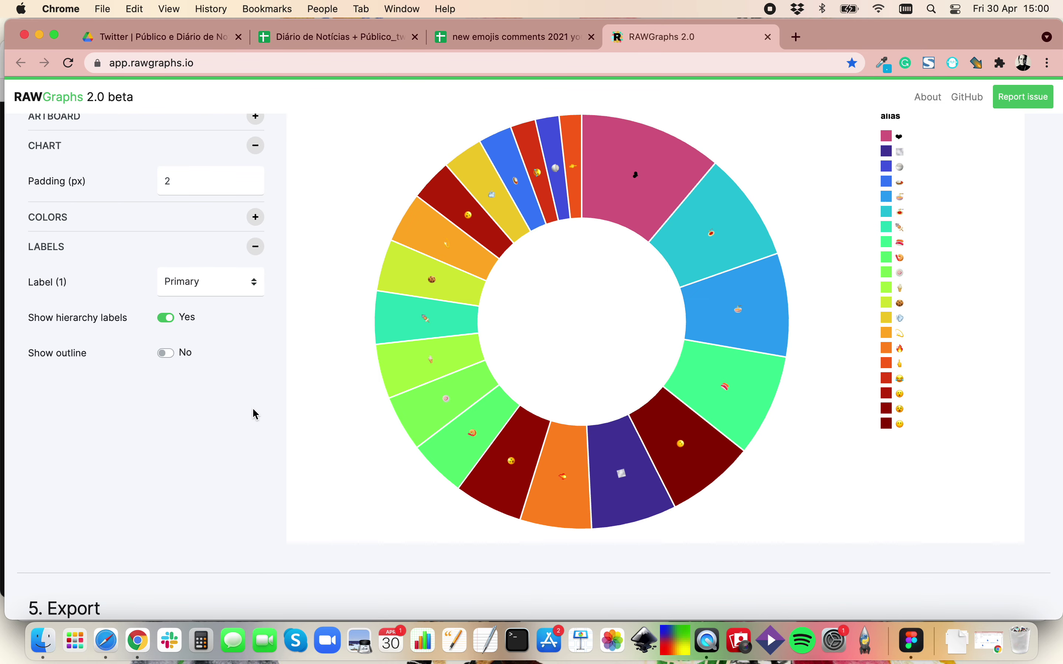
pyautogui.scroll(2, 213, 386)
# Name the export viz_emojis_ and download the chart as an SVG file
pyautogui.scroll(-4, 213, 385)
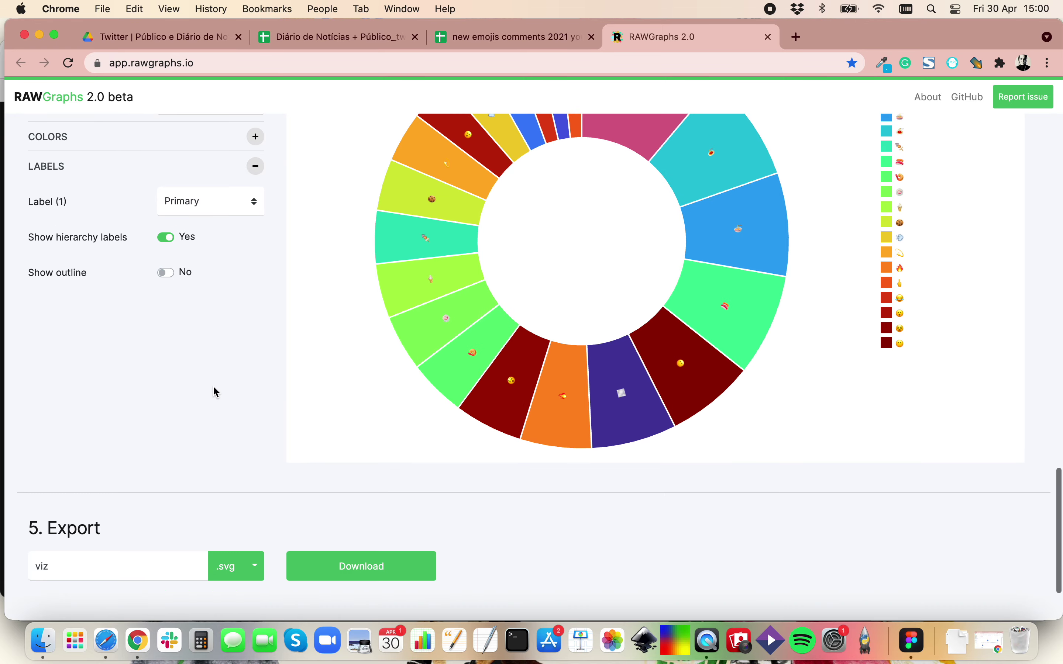
pyautogui.scroll(-5, 213, 385)
pyautogui.click(85, 463)
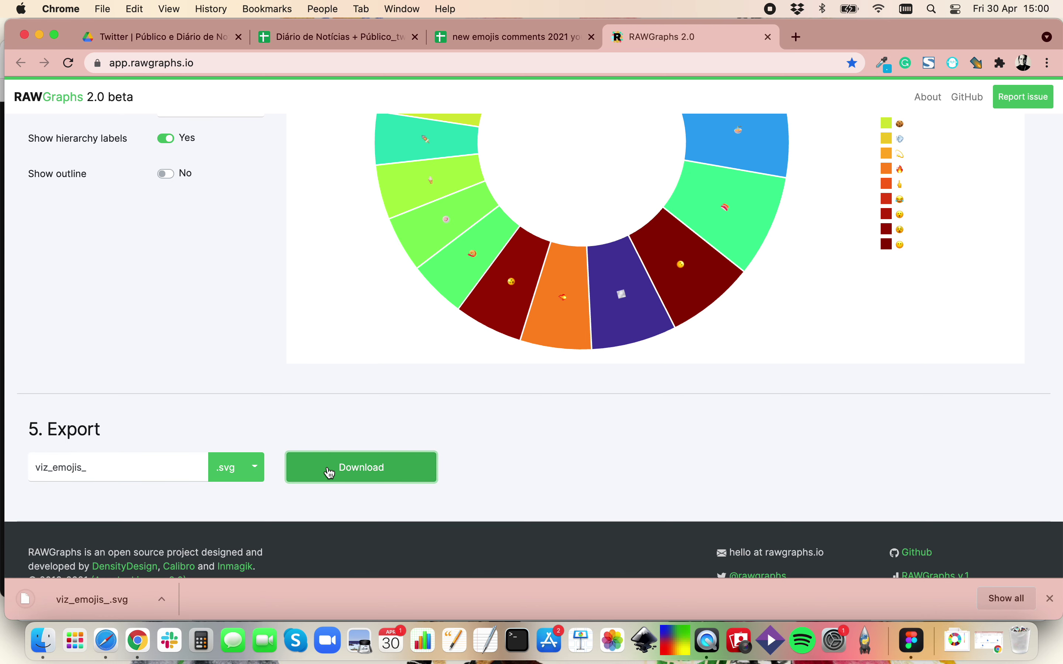
# Look over the finished sunburst chart, its legend and the emoji label on the light blue segment
pyautogui.scroll(5, 382, 330)
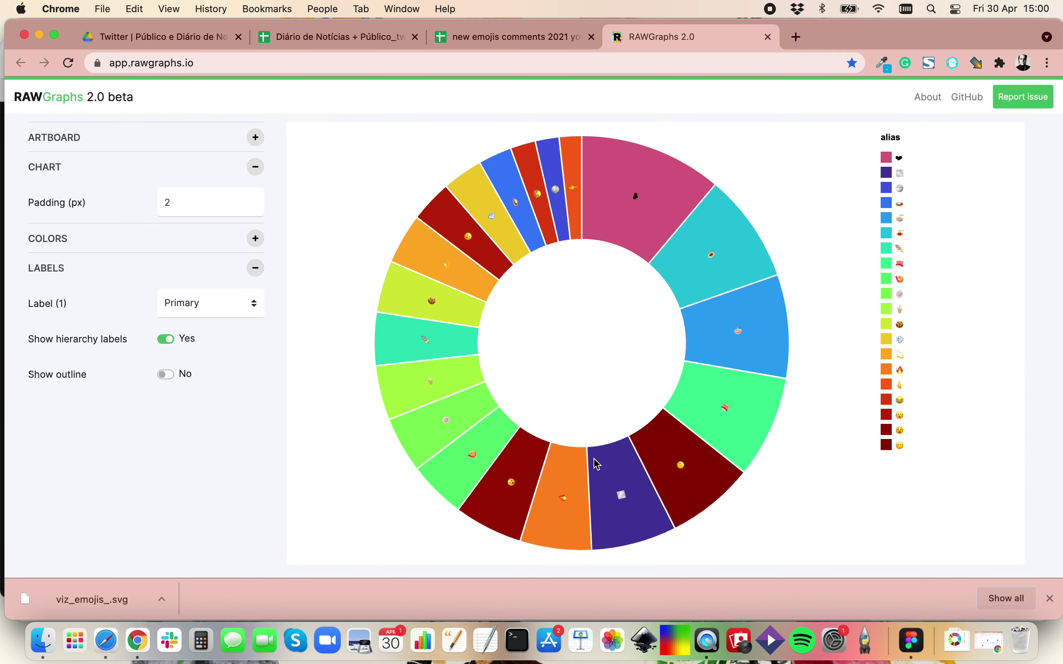
pyautogui.scroll(2, 894, 227)
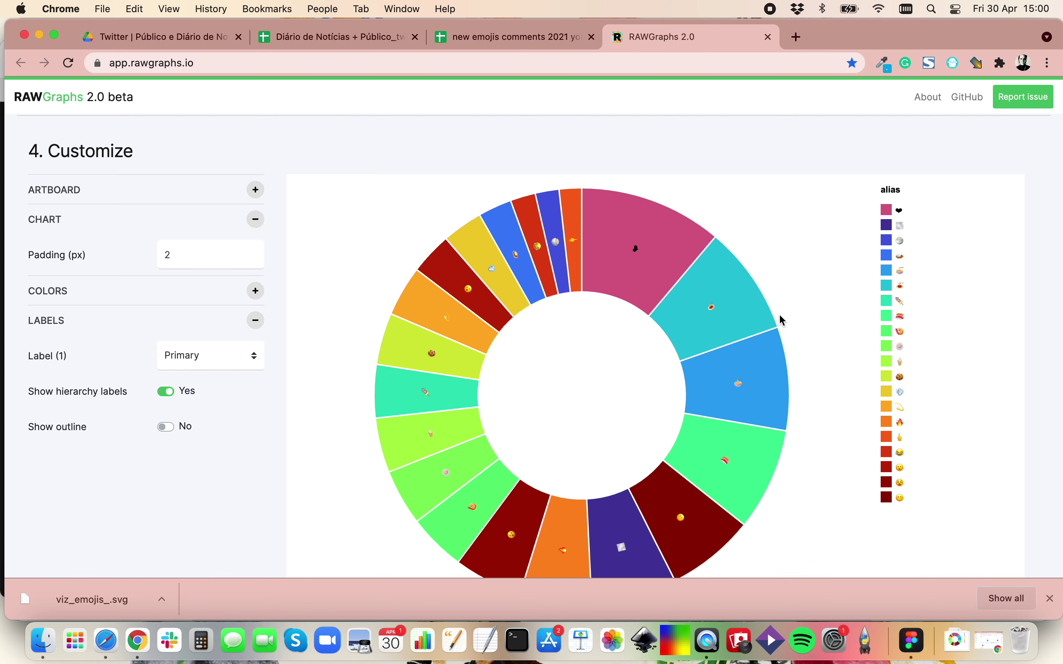
pyautogui.scroll(-4, 758, 292)
pyautogui.scroll(3, 733, 309)
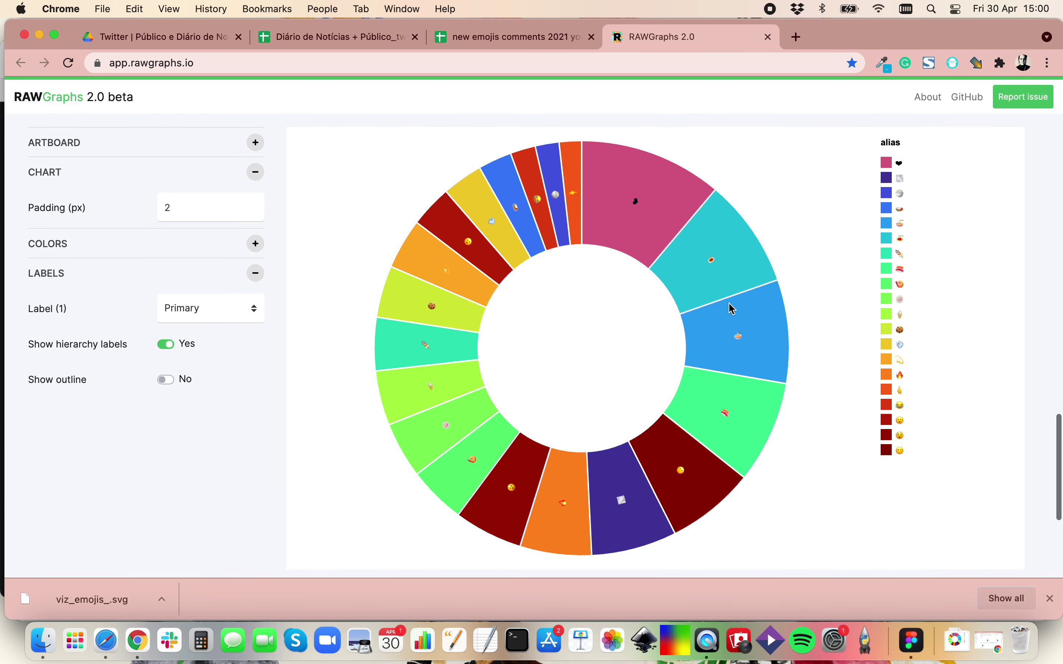
pyautogui.moveTo(732, 310)
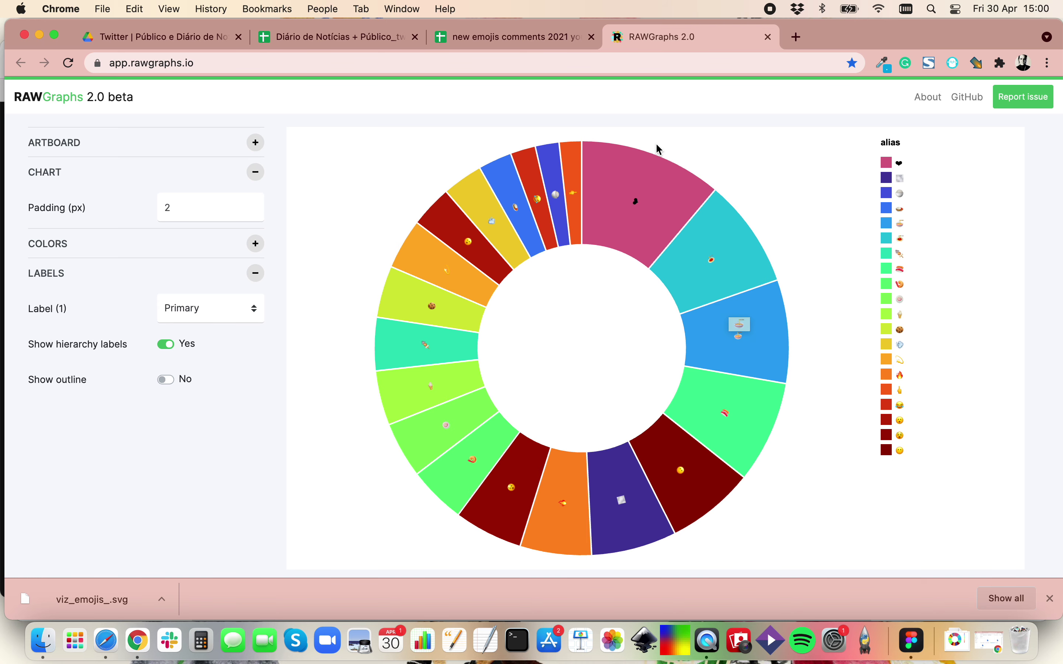
pyautogui.scroll(-4, 650, 303)
pyautogui.scroll(3, 515, 395)
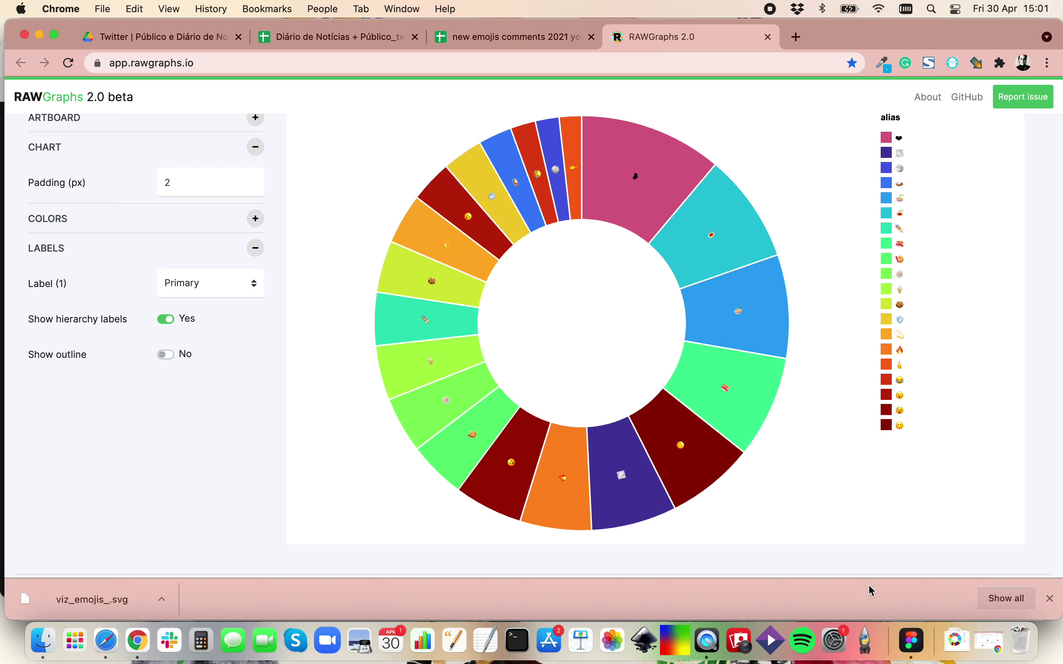
# Switch to Figma, select the empty Frame 10 and start placing an image file in it
pyautogui.click(912, 640)
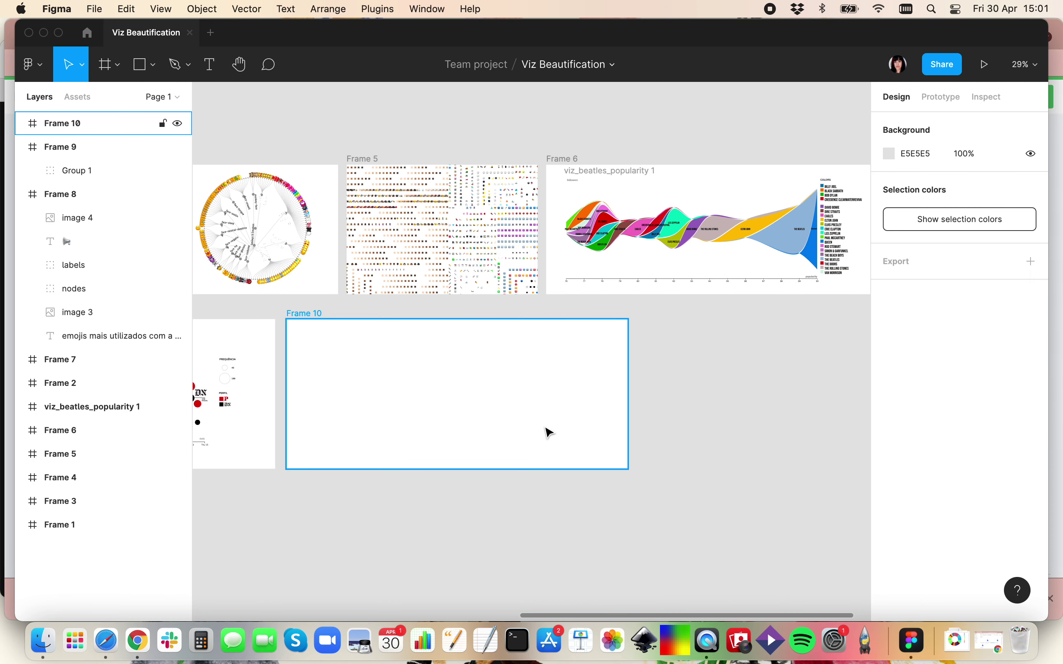
pyautogui.click(547, 429)
pyautogui.click(34, 64)
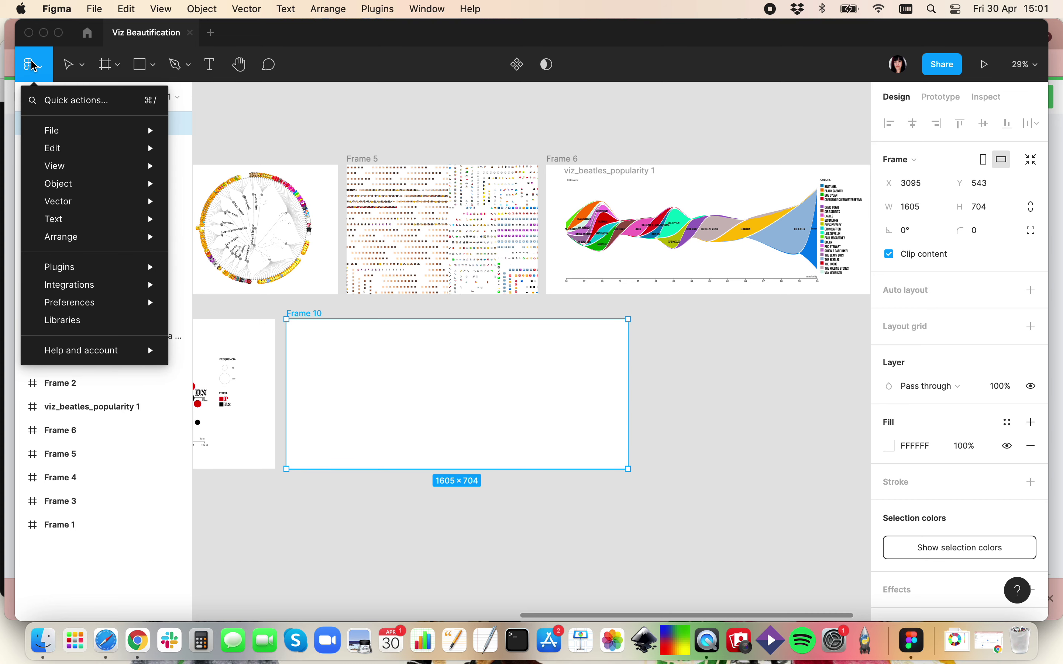
pyautogui.moveTo(82, 137)
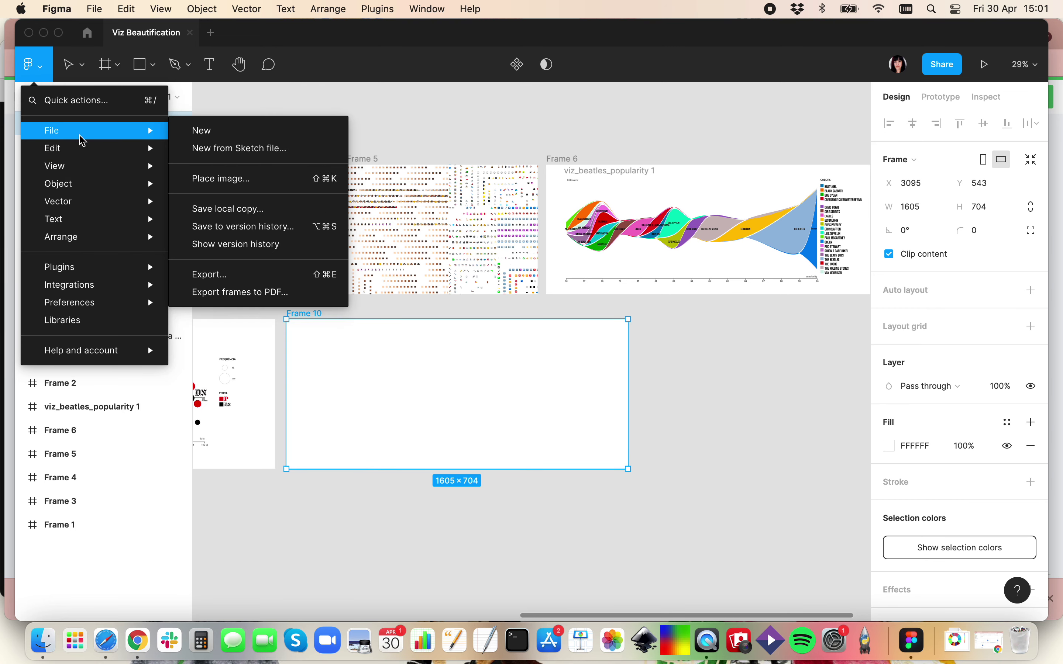
pyautogui.click(217, 184)
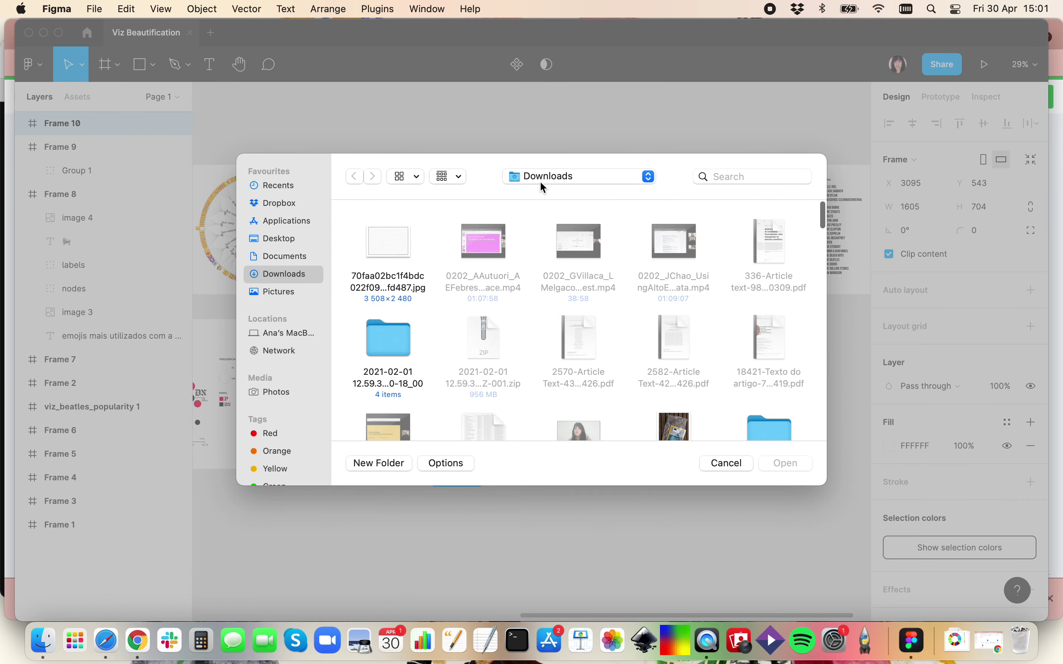
# Display the Downloads folder as a list in the file chooser
pyautogui.click(549, 184)
pyautogui.click(533, 186)
pyautogui.click(450, 176)
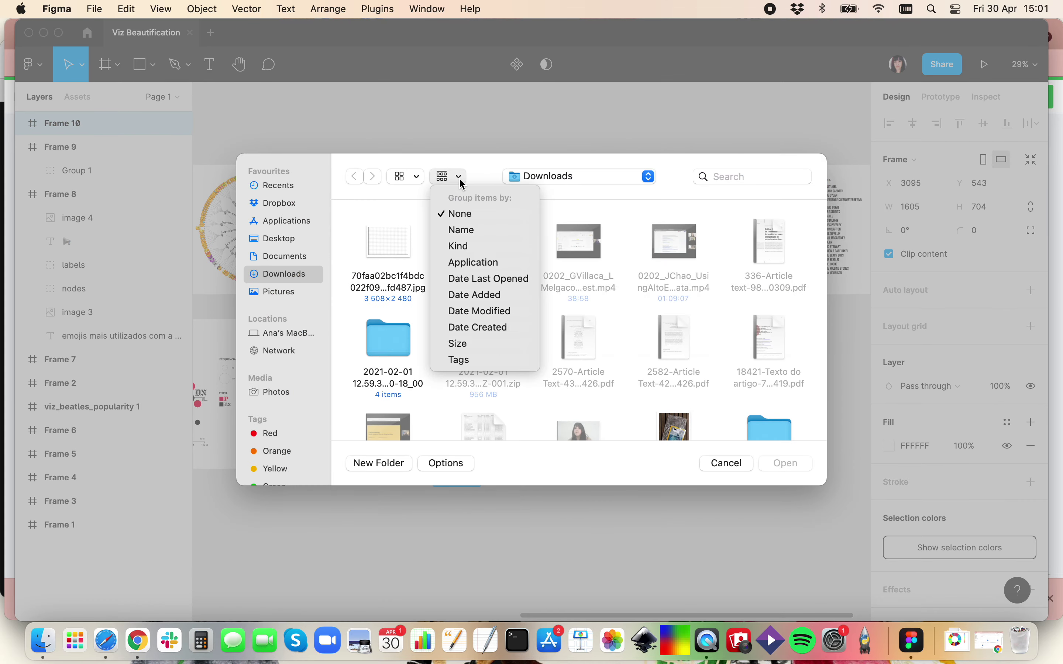
pyautogui.click(416, 180)
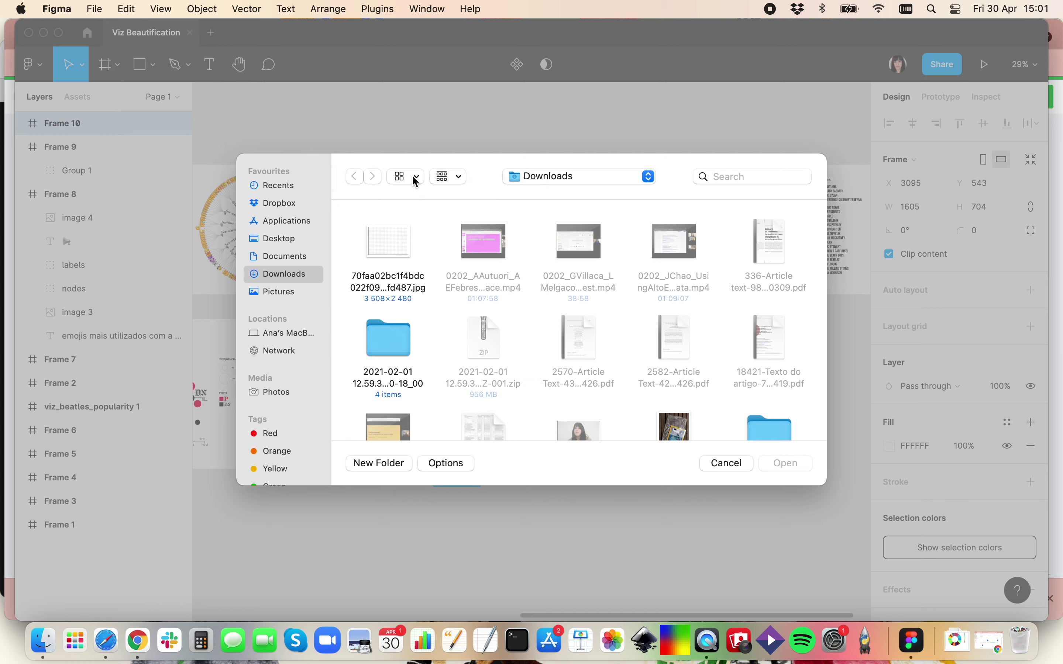
pyautogui.click(416, 178)
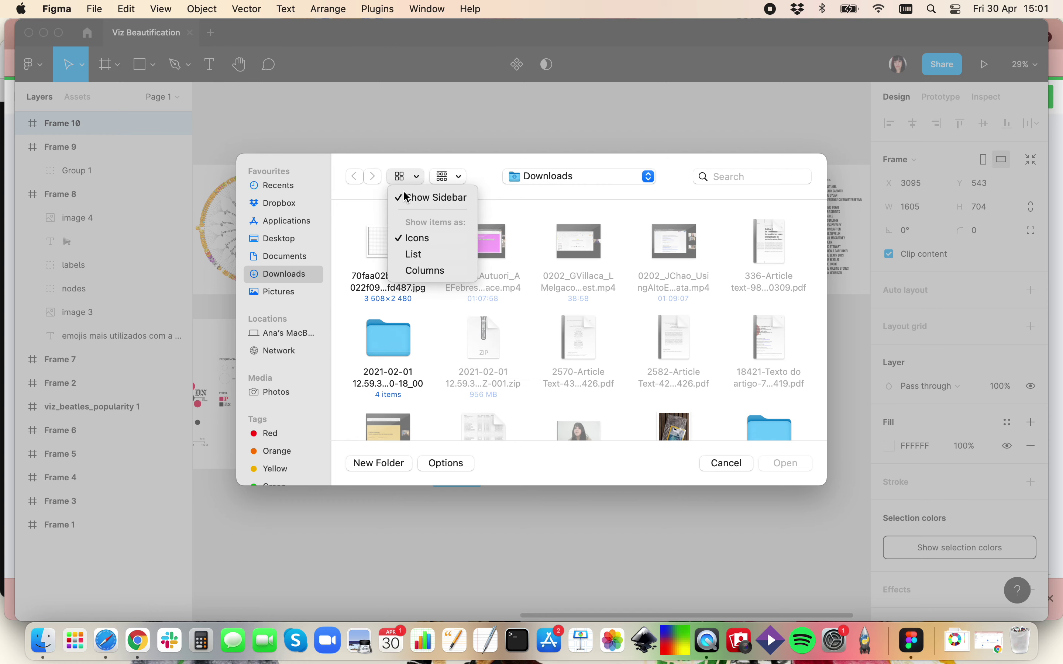
pyautogui.click(413, 255)
# Preview the exported viz_emojis_.svg, open it and place it in Frame 10
pyautogui.click(401, 230)
pyautogui.press('space')
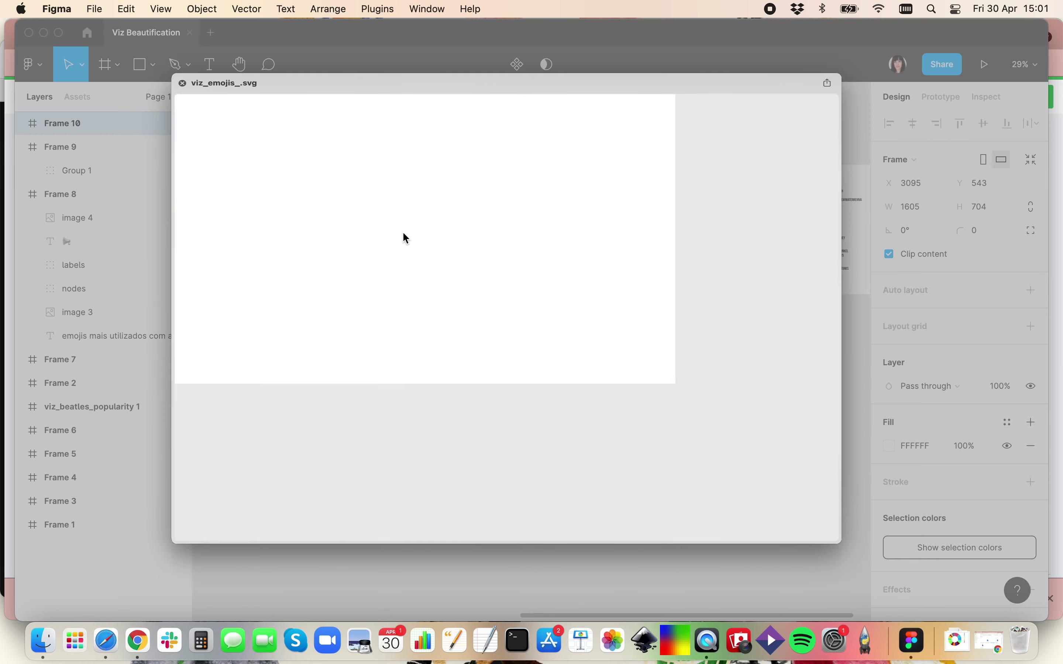
pyautogui.press('space')
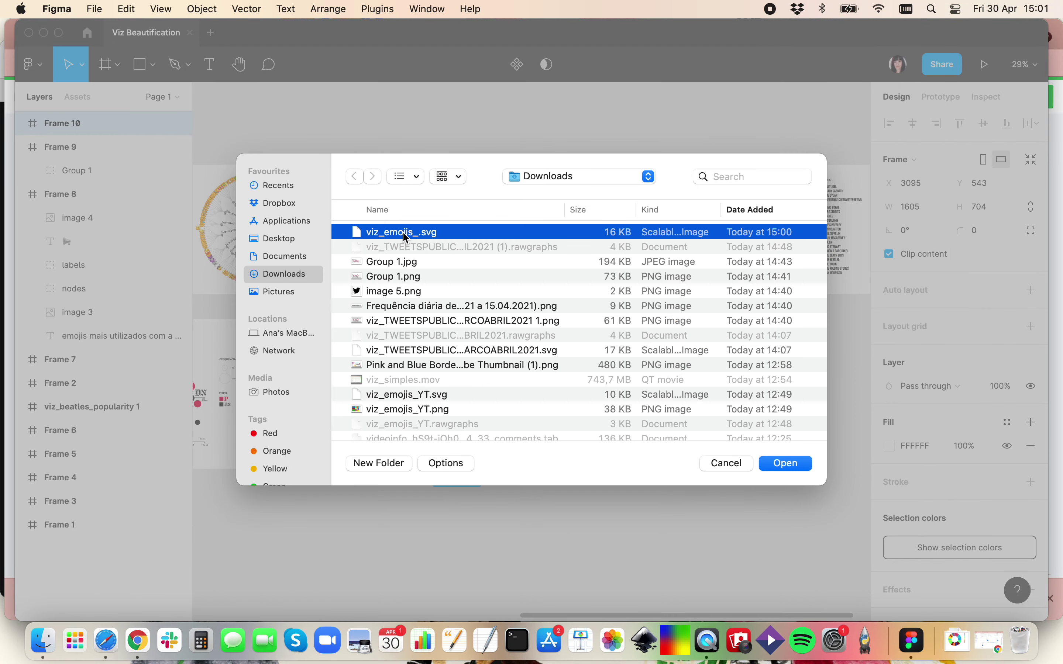
pyautogui.doubleClick(403, 231)
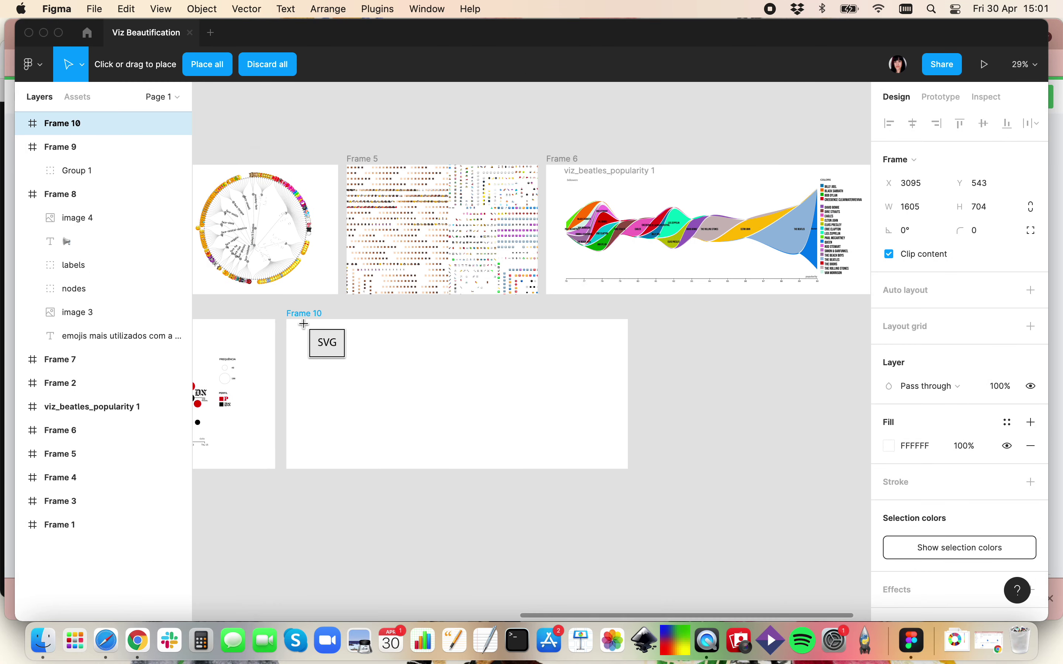
pyautogui.click(309, 338)
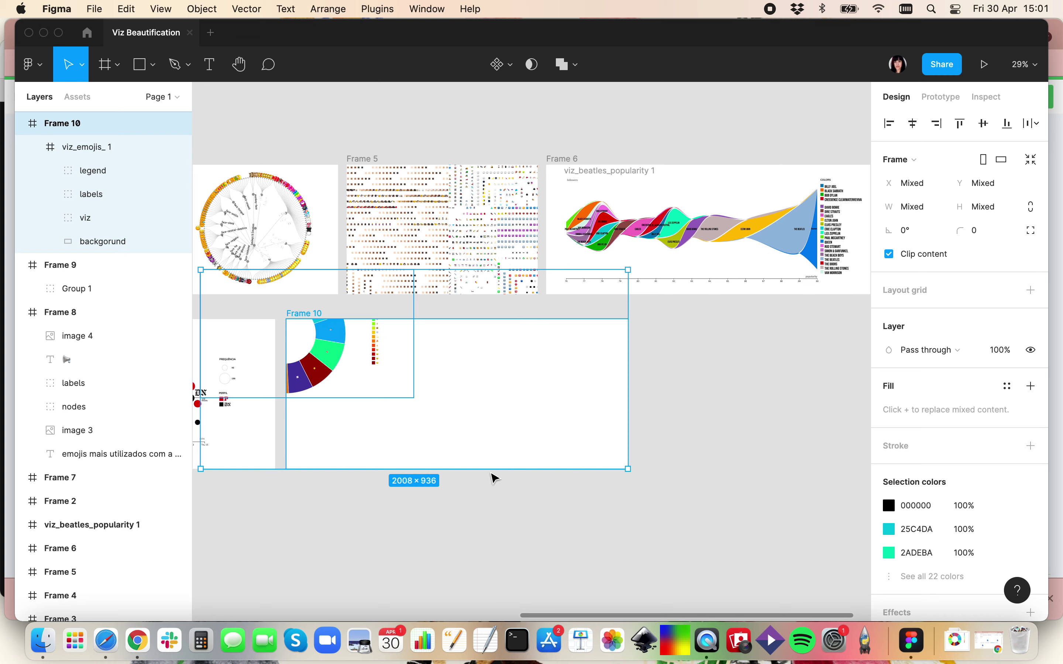
# Move the placed sunburst chart fully inside Frame 10, to about X 229, Y 52
pyautogui.click(503, 500)
pyautogui.moveTo(346, 356); pyautogui.dragTo(474, 413)
pyautogui.scroll(10, 474, 412)
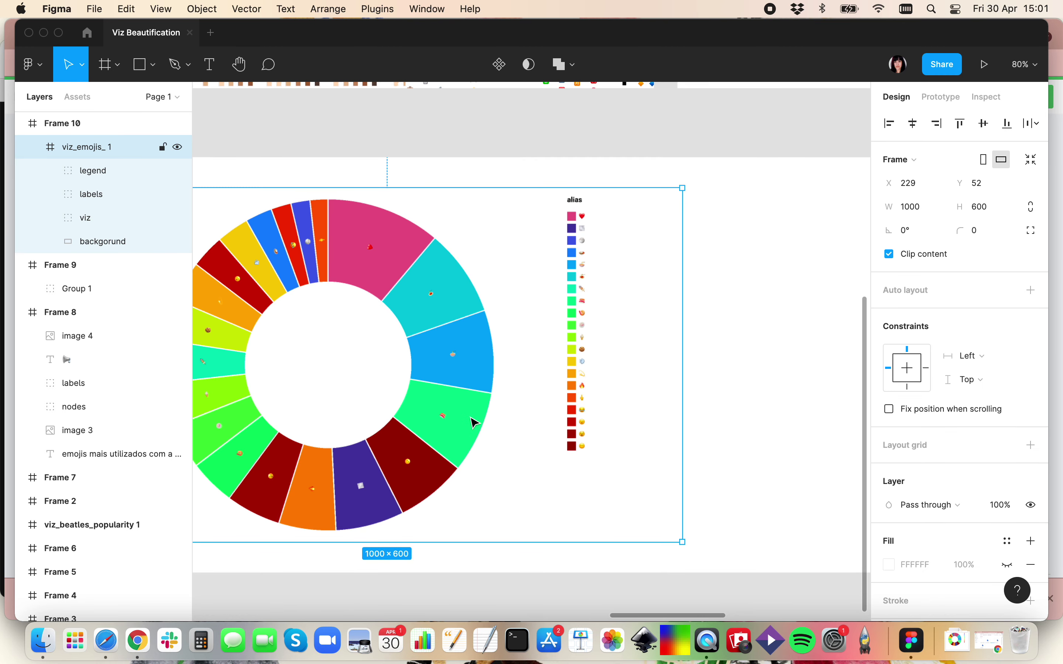
pyautogui.scroll(-5, 474, 423)
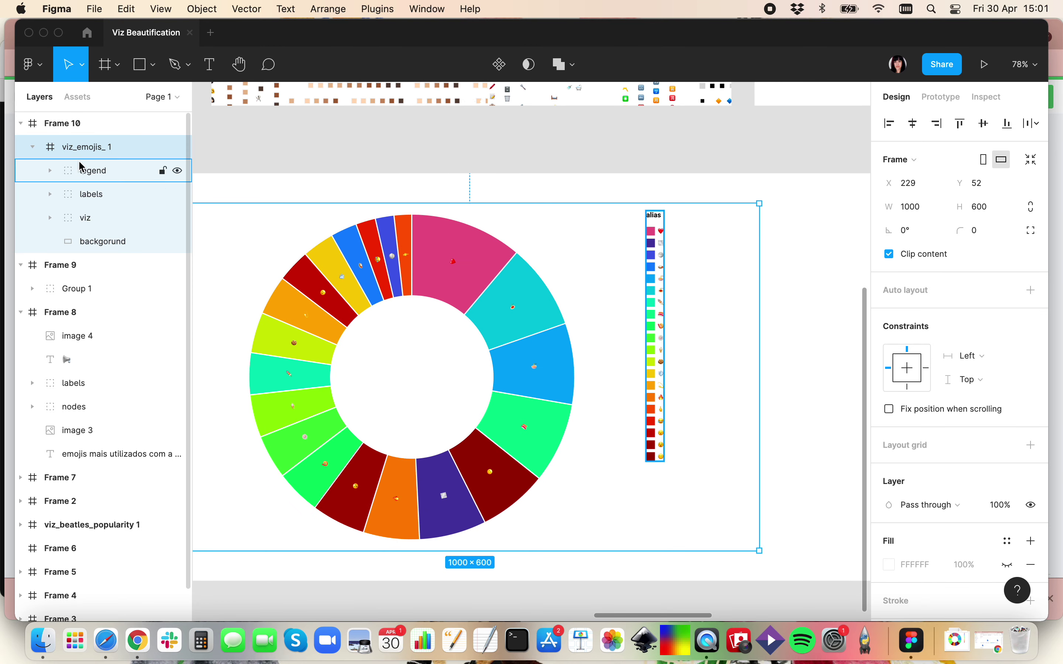
# Collapse the Frame 9 and Frame 8 layers and examine the chart's backgorund, viz, labels and legend layers one by one
pyautogui.click(24, 265)
pyautogui.click(20, 288)
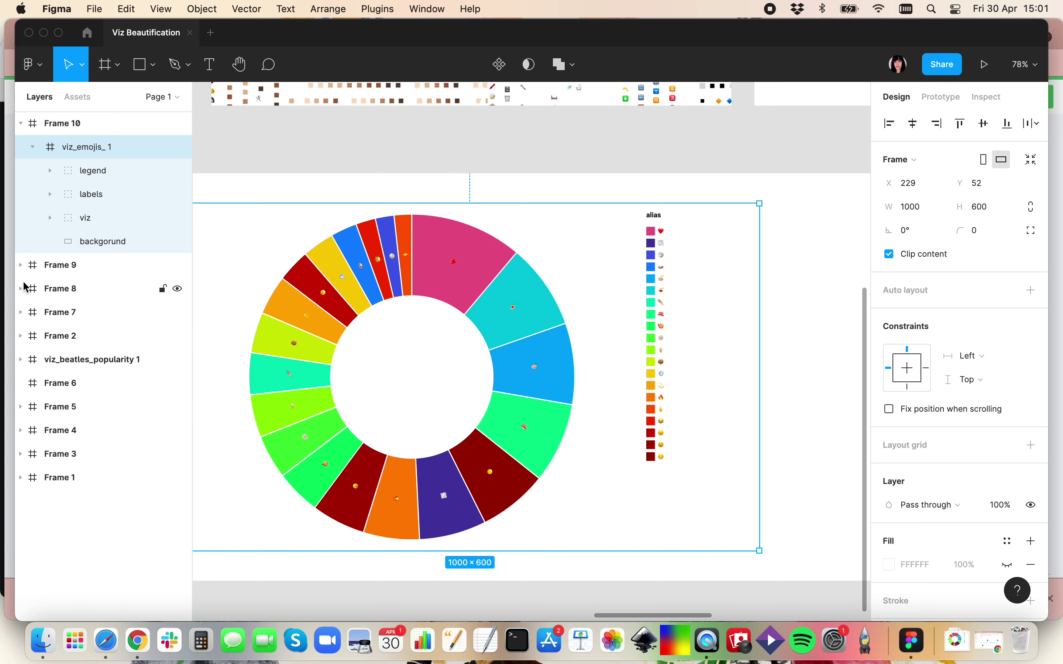
pyautogui.click(83, 242)
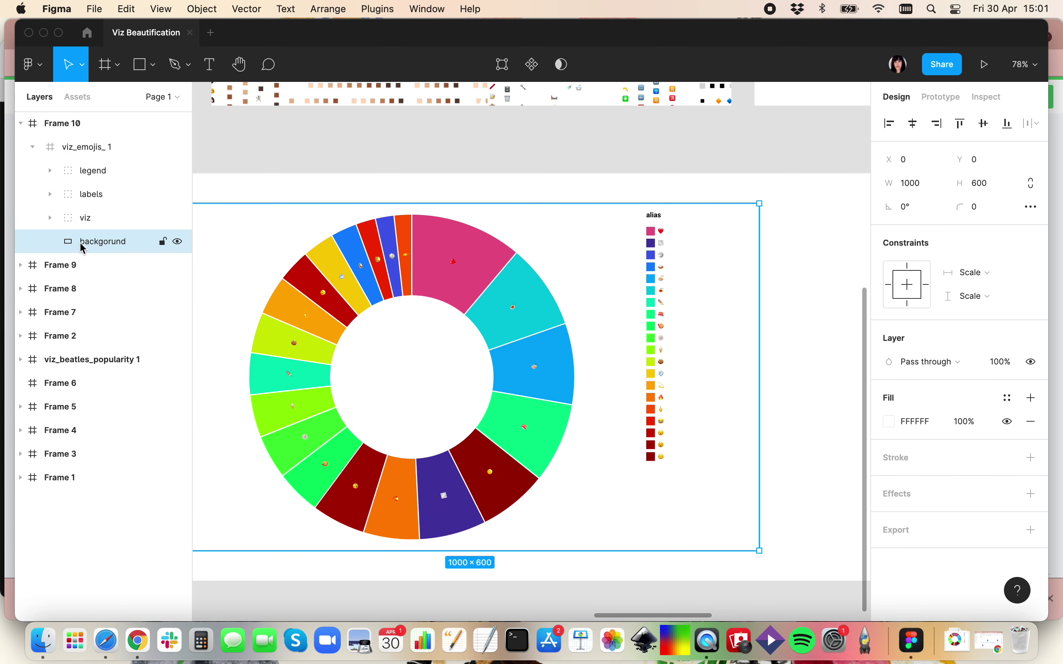
pyautogui.click(76, 220)
pyautogui.click(87, 198)
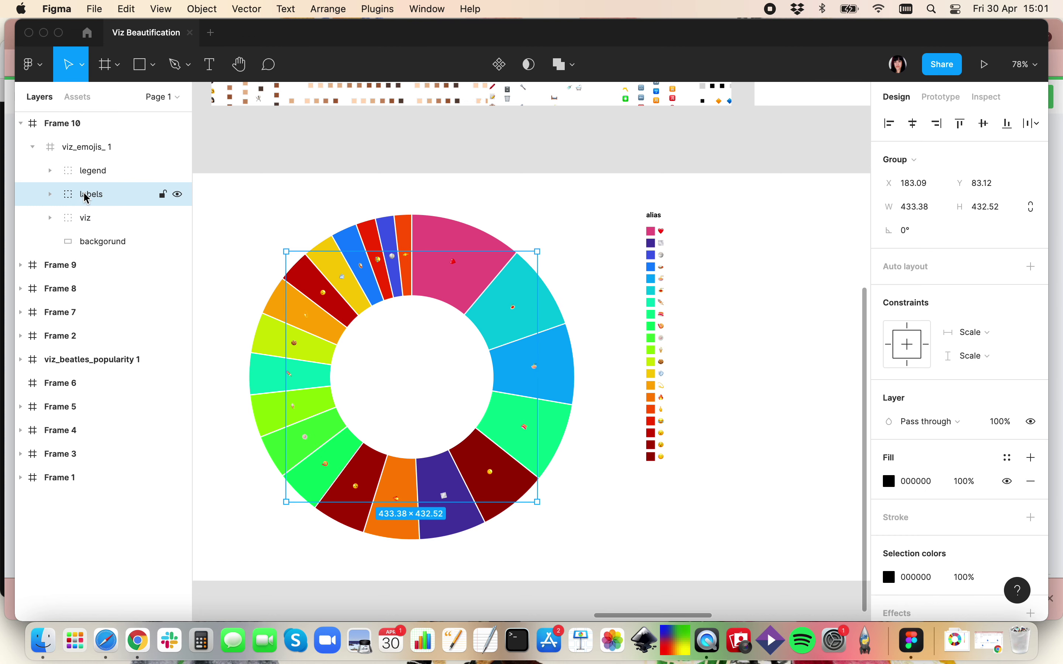
pyautogui.click(91, 171)
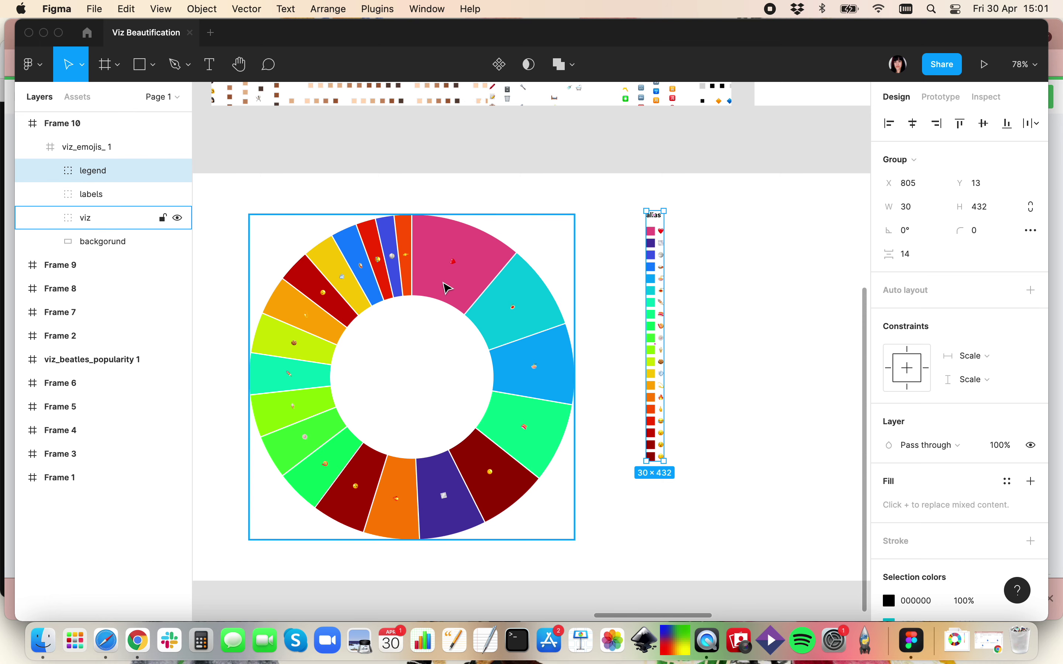
# Examine the emoji labels in the segments up close and check the design properties of the labels group
pyautogui.scroll(10, 421, 266)
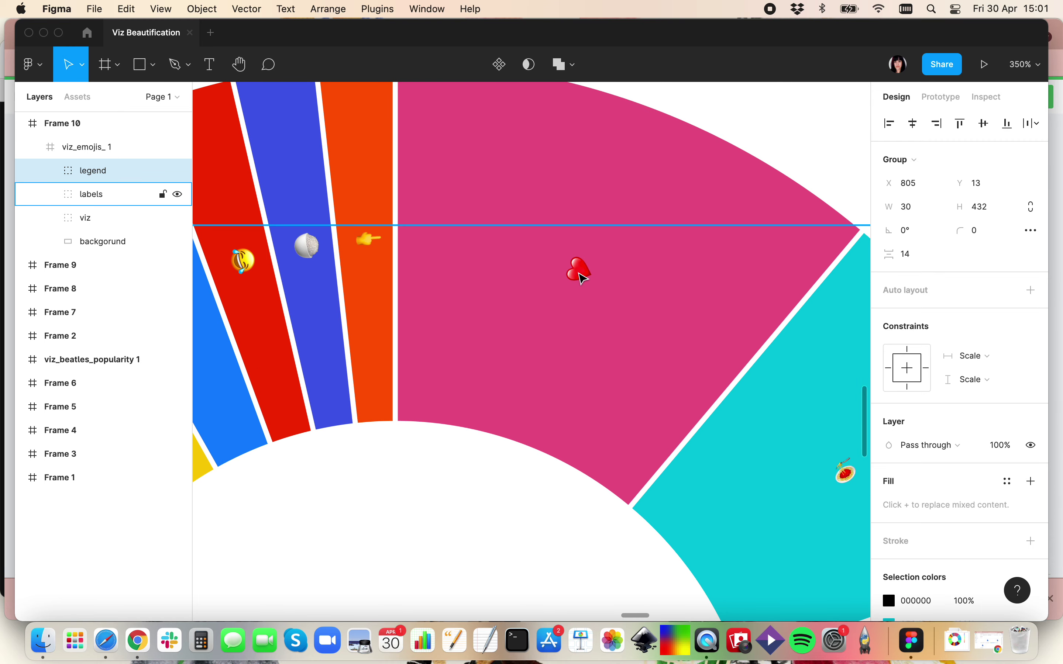
pyautogui.scroll(-10, 582, 276)
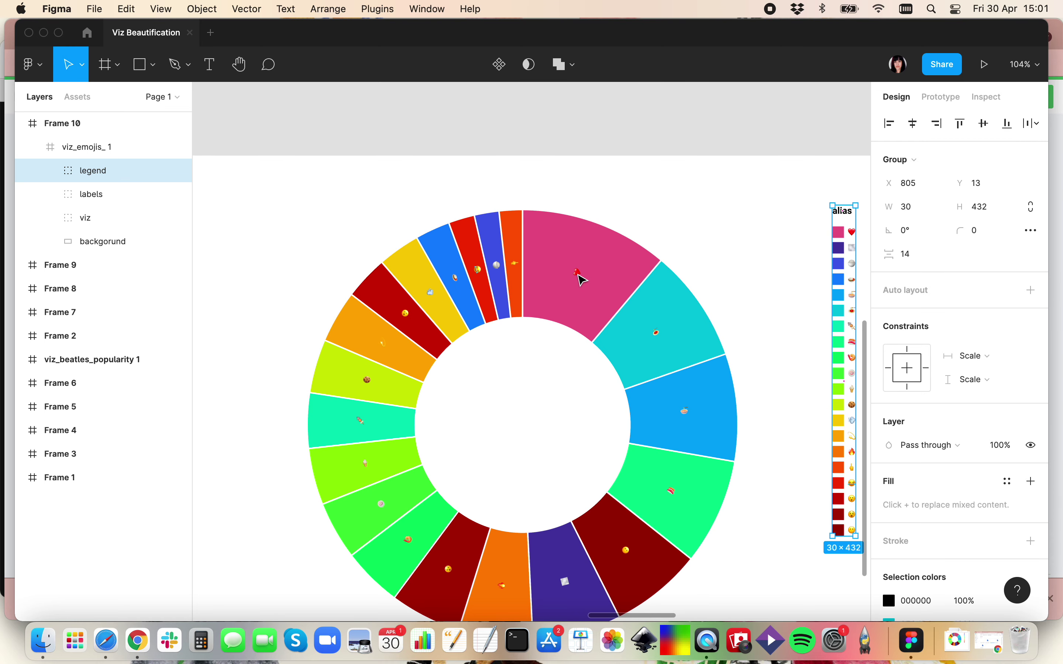
pyautogui.scroll(-1, 549, 270)
pyautogui.click(110, 196)
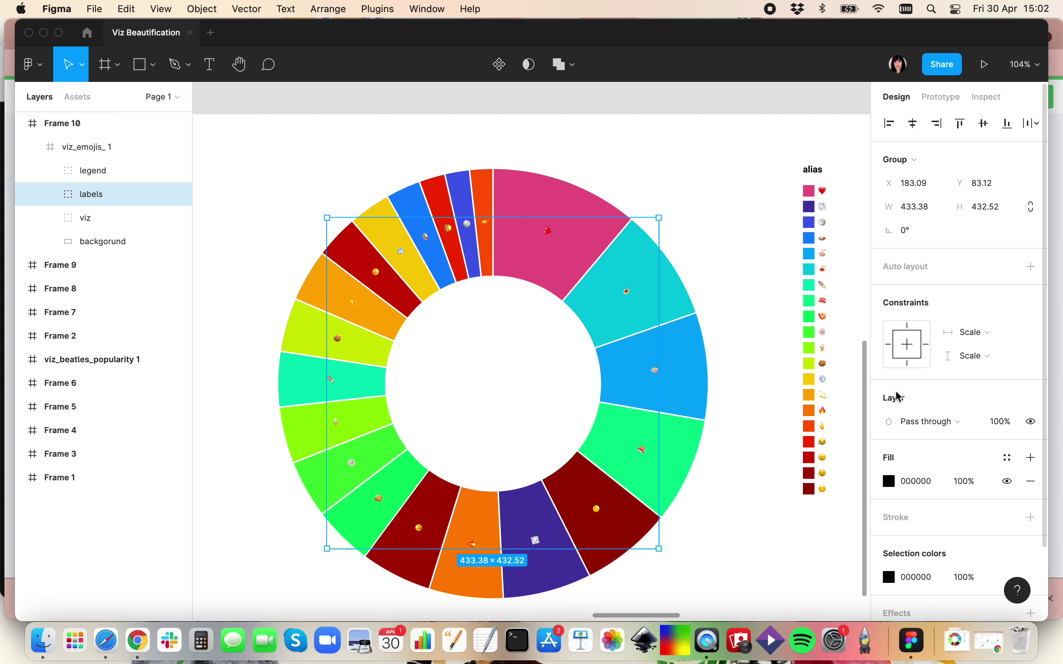
pyautogui.scroll(-3, 898, 397)
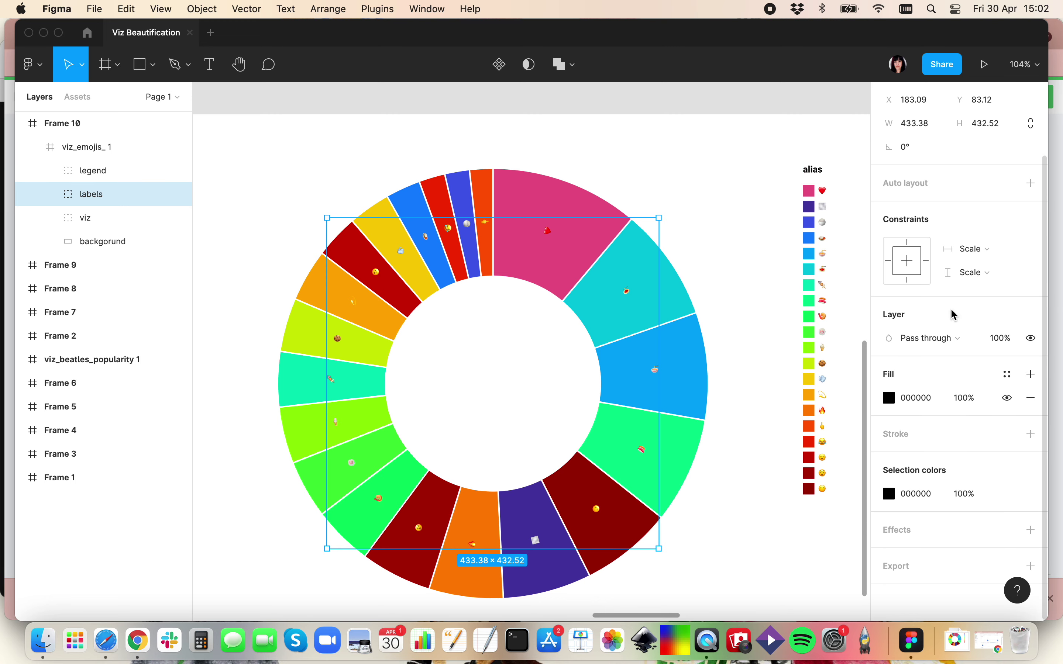
pyautogui.scroll(3, 952, 326)
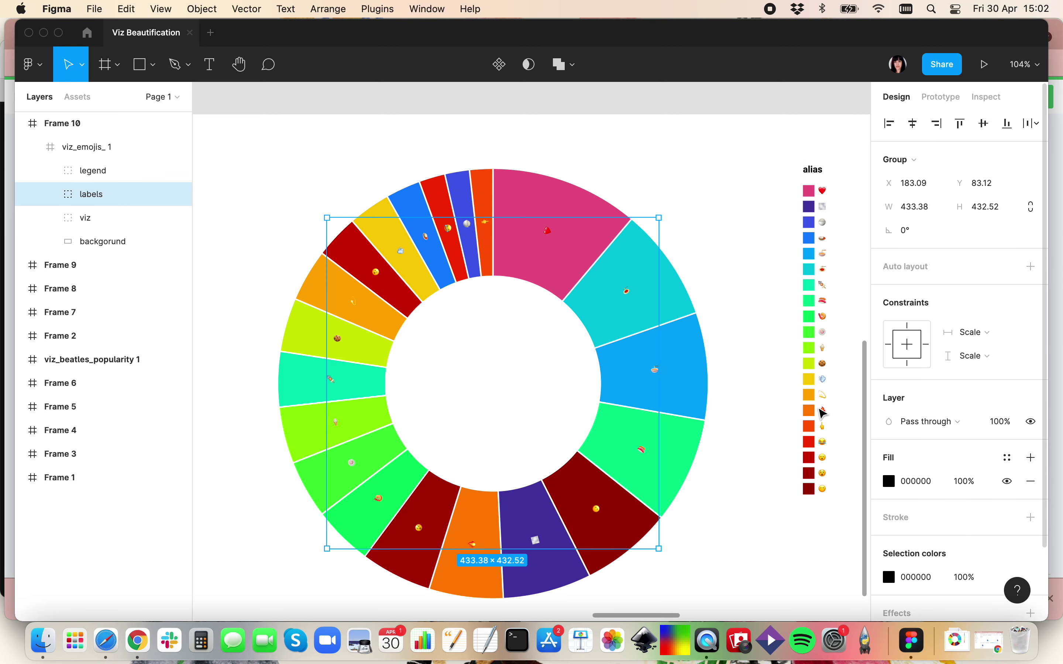
pyautogui.scroll(-2, 733, 411)
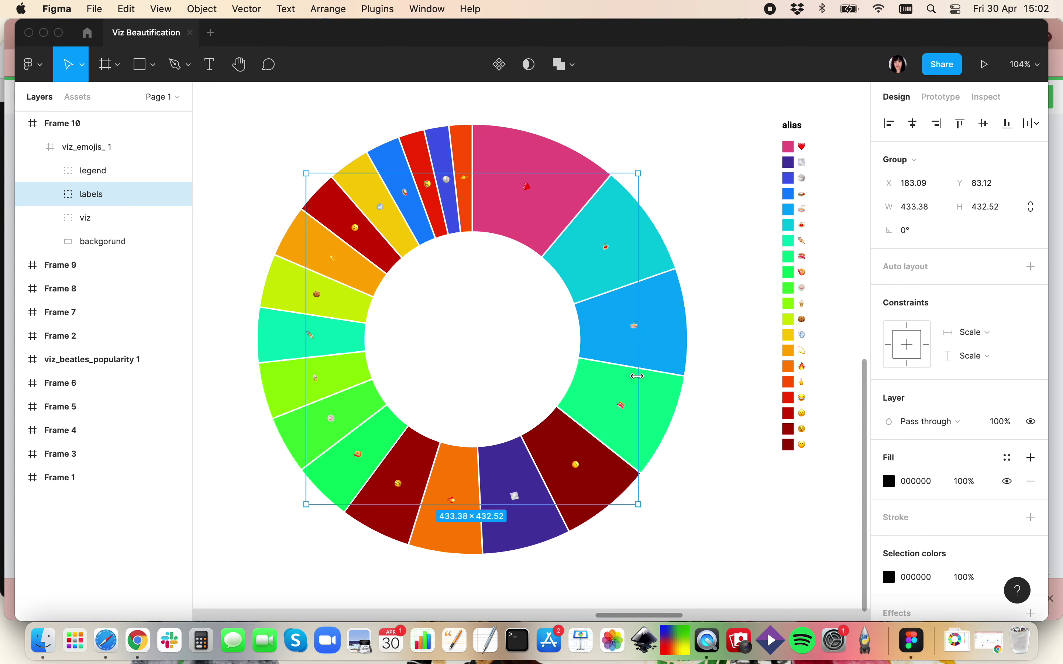
# Set the heart emoji label's font size to 64 and recentre it within the pink segment
pyautogui.doubleClick(636, 330)
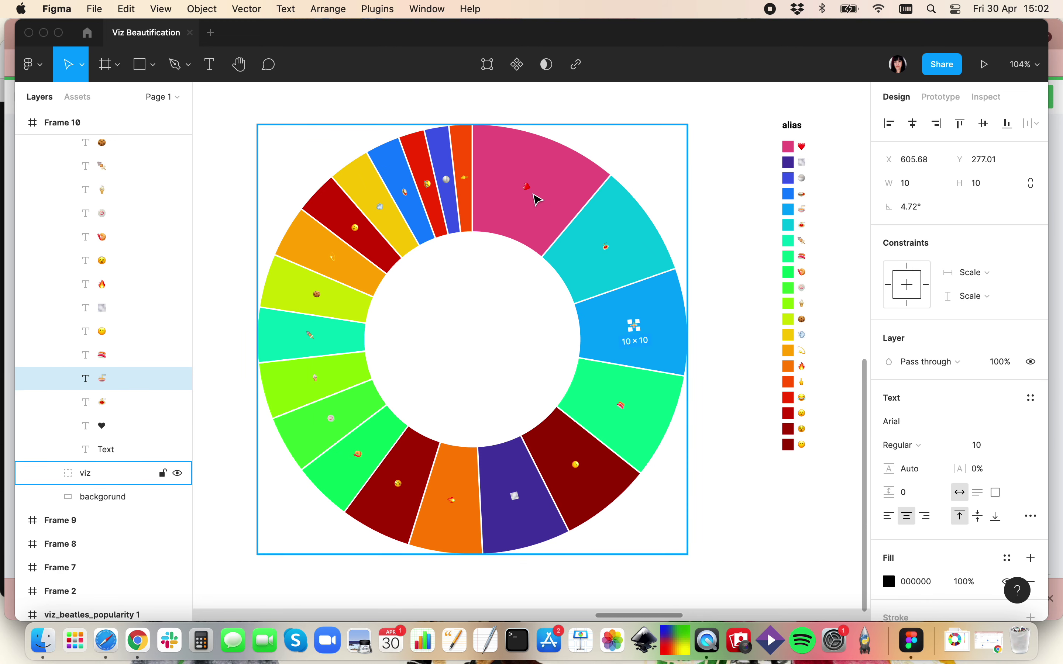
pyautogui.click(528, 189)
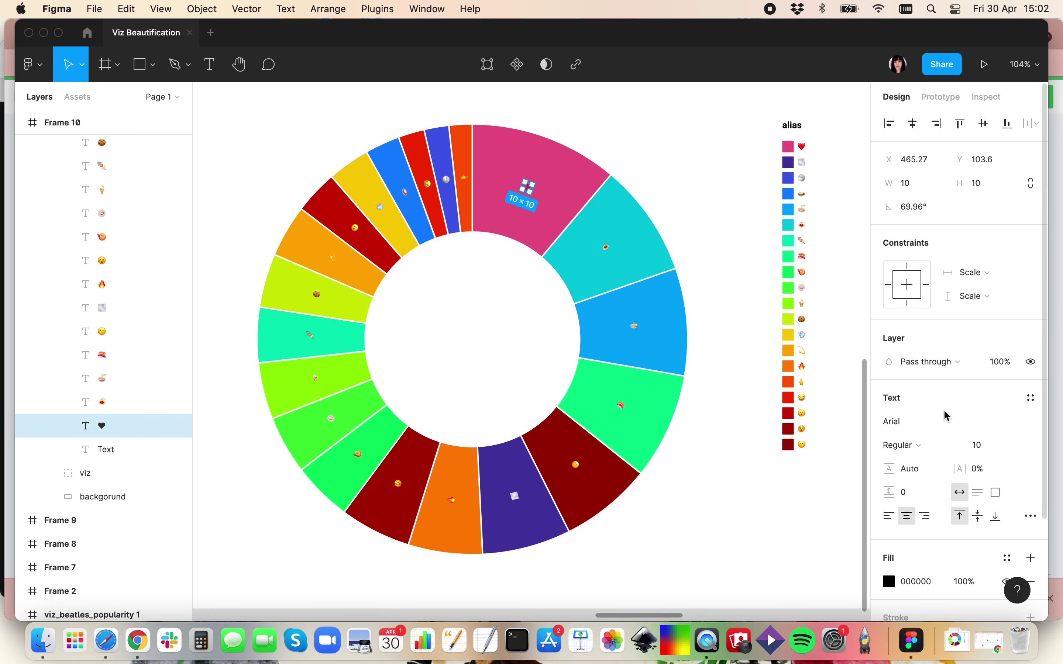
pyautogui.click(1019, 450)
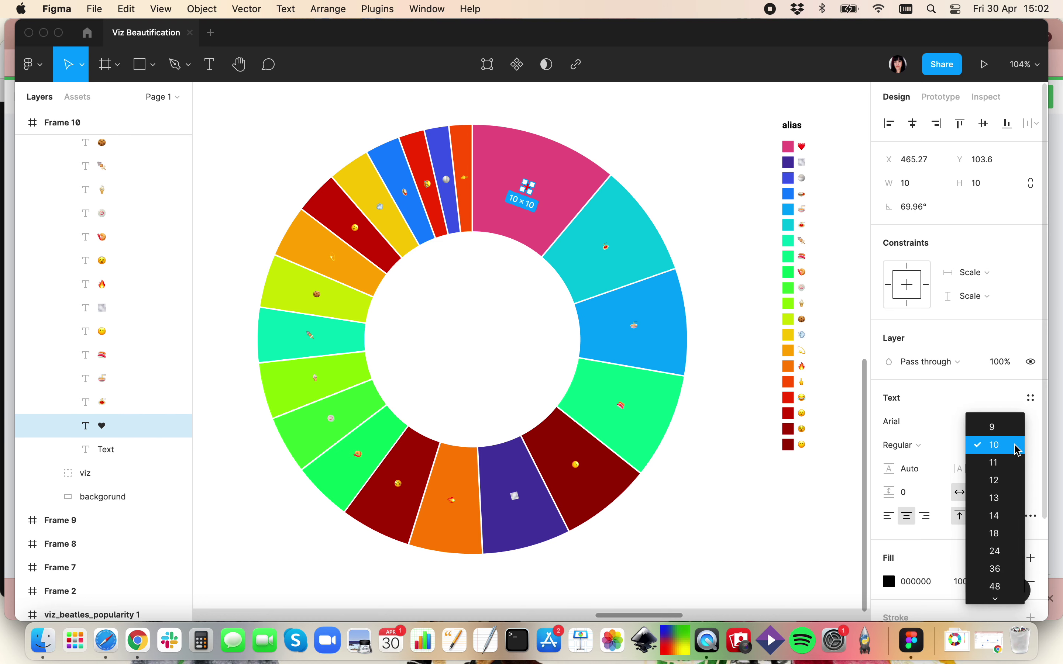
pyautogui.click(1008, 566)
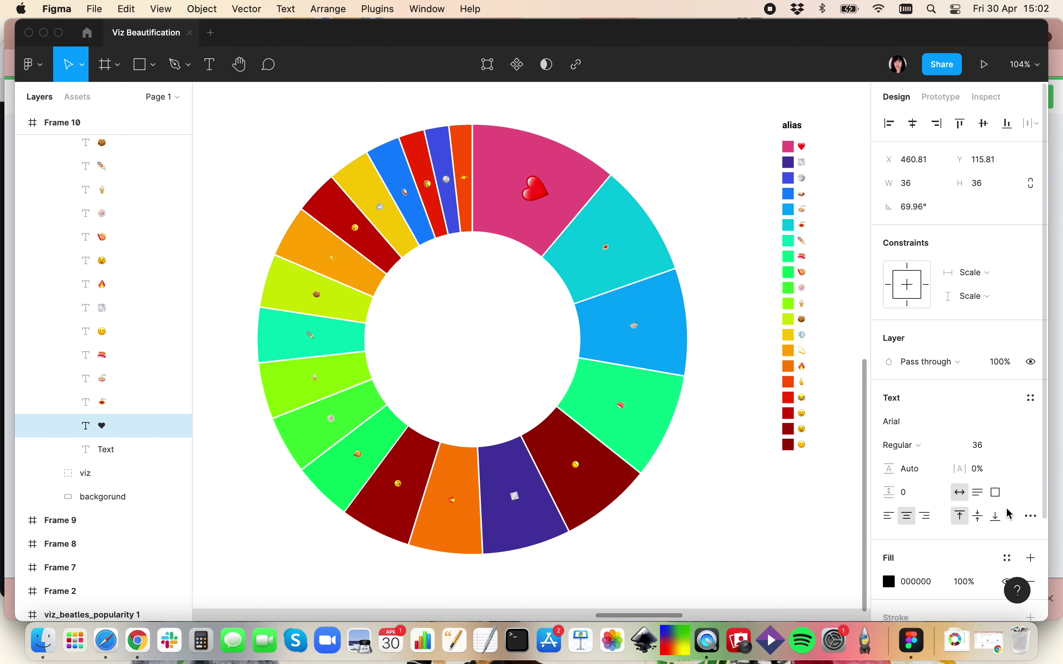
pyautogui.click(1007, 444)
pyautogui.click(1015, 444)
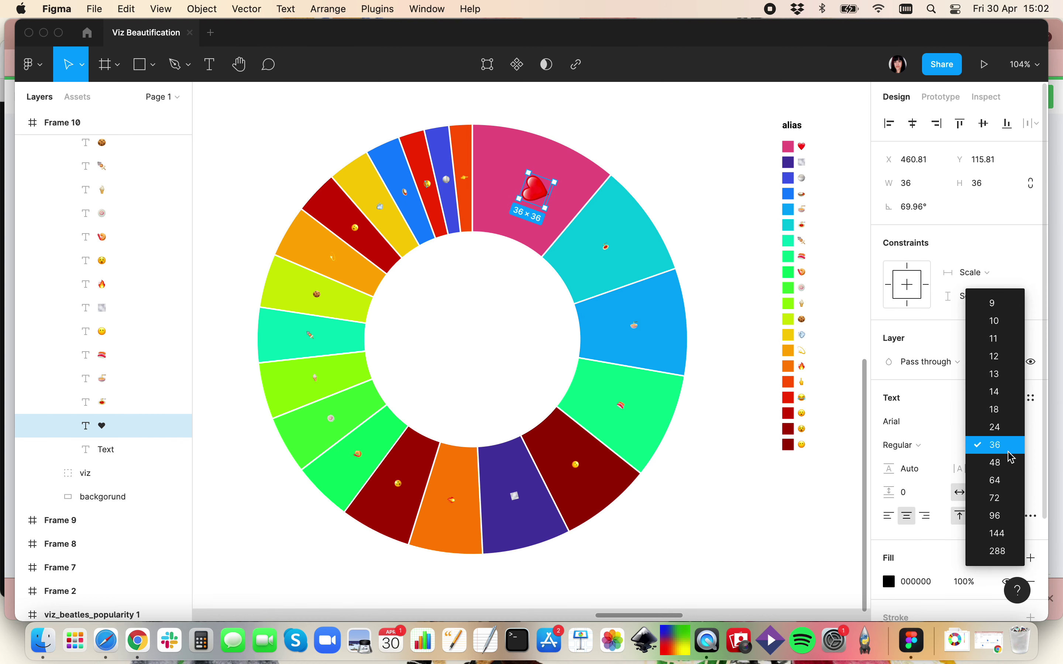
pyautogui.click(1002, 481)
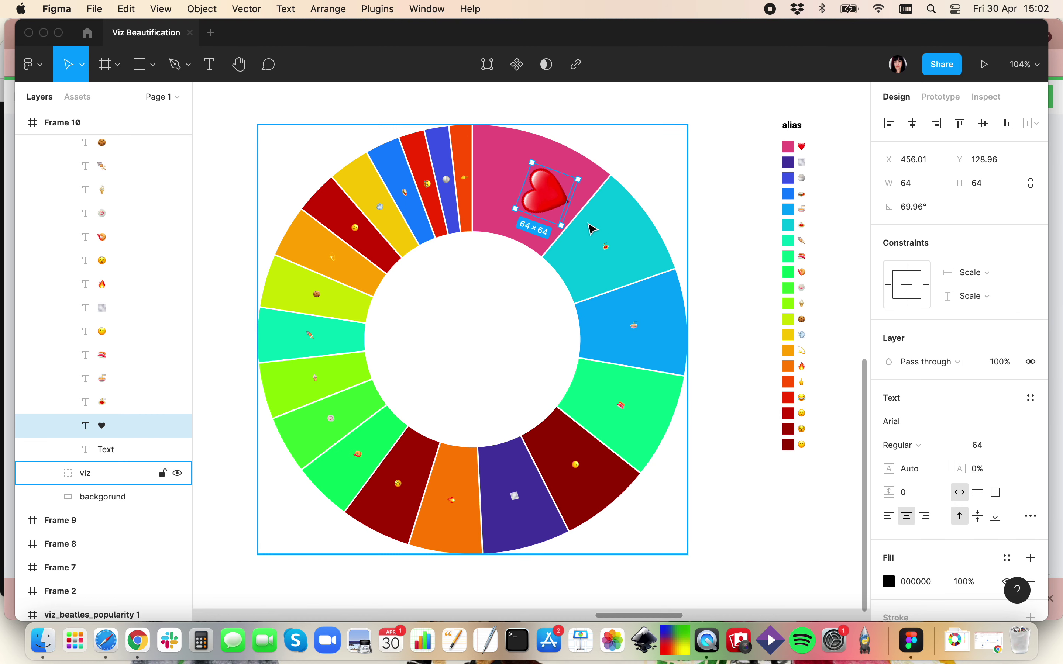
pyautogui.moveTo(554, 198); pyautogui.dragTo(538, 195)
pyautogui.click(633, 148)
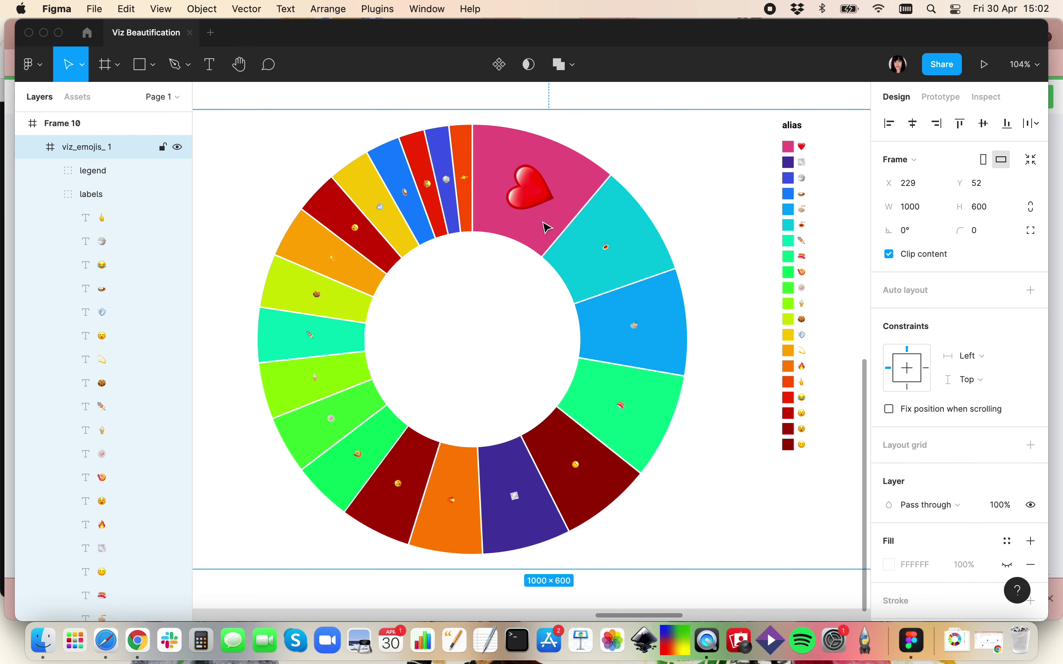
# Switch to the emoji spreadsheet in Chrome and look up the frequency of red_heart
pyautogui.click(138, 641)
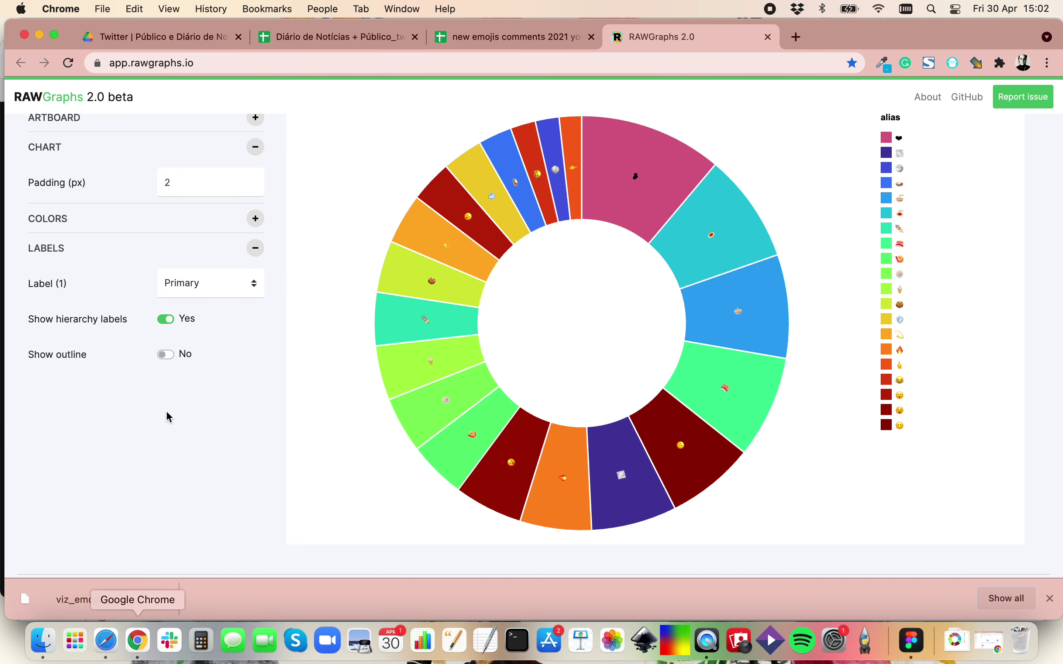
pyautogui.click(475, 39)
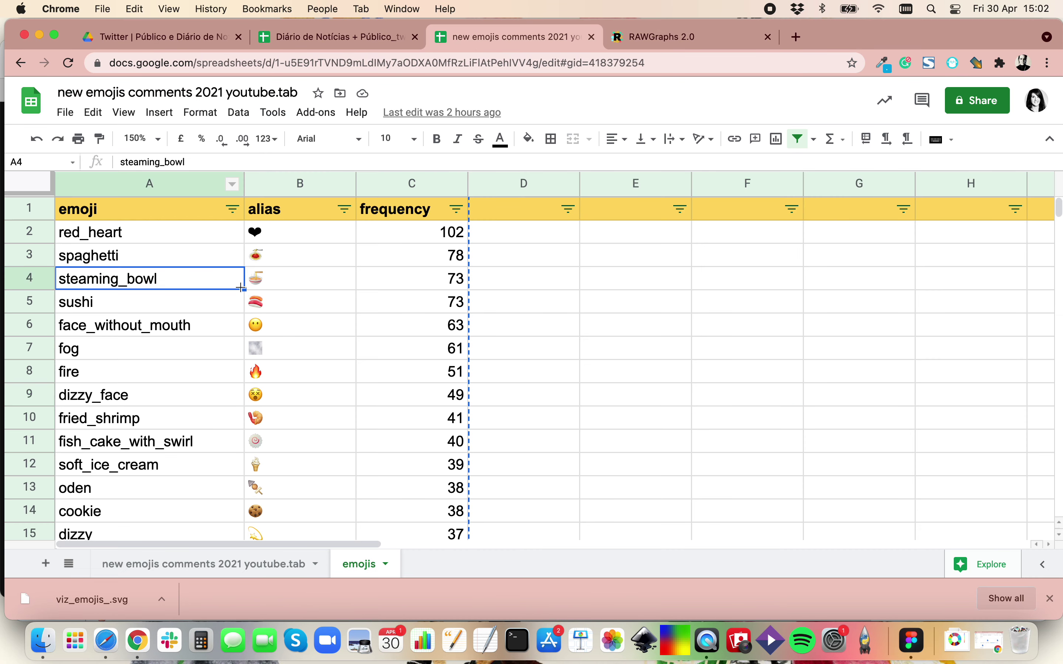
pyautogui.click(272, 239)
pyautogui.click(428, 239)
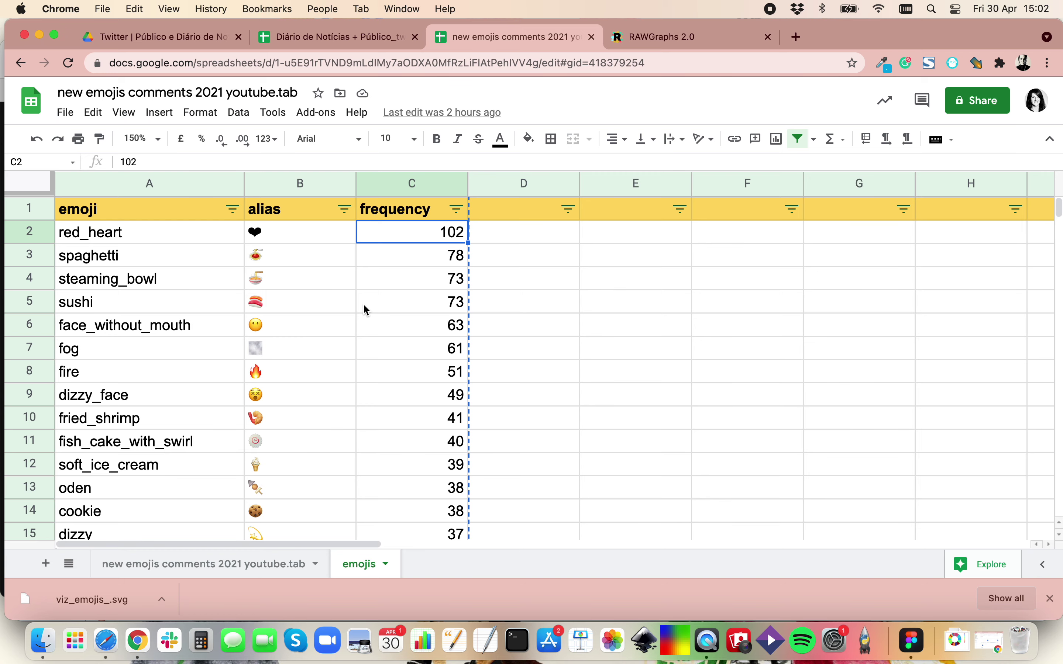
# Switch back to Figma and set the spaghetti emoji label's font size to 36
pyautogui.click(913, 642)
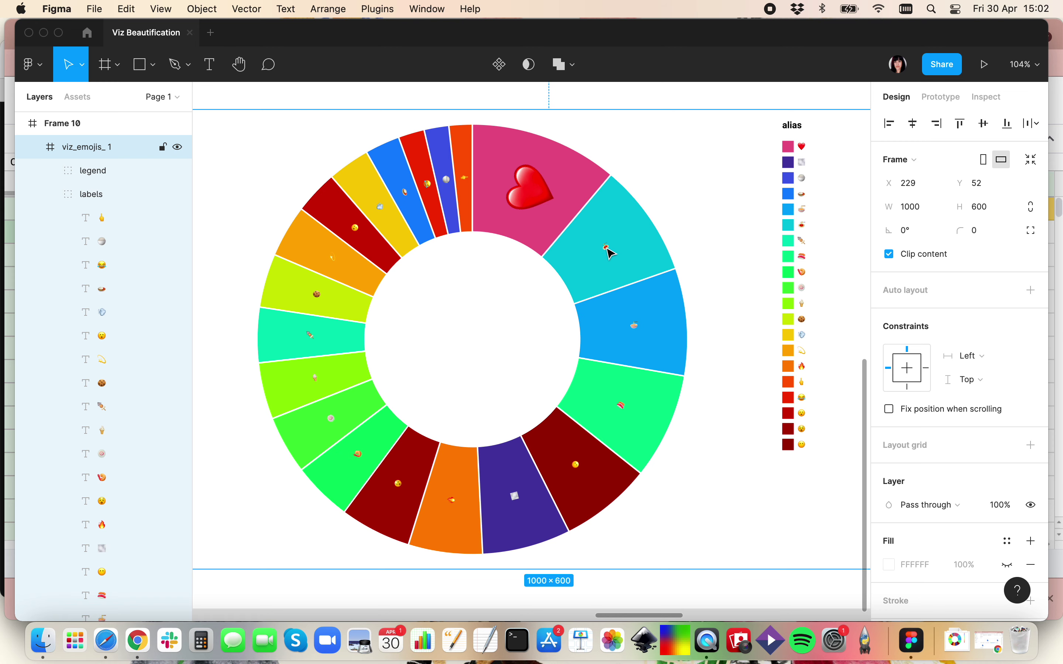
pyautogui.doubleClick(607, 247)
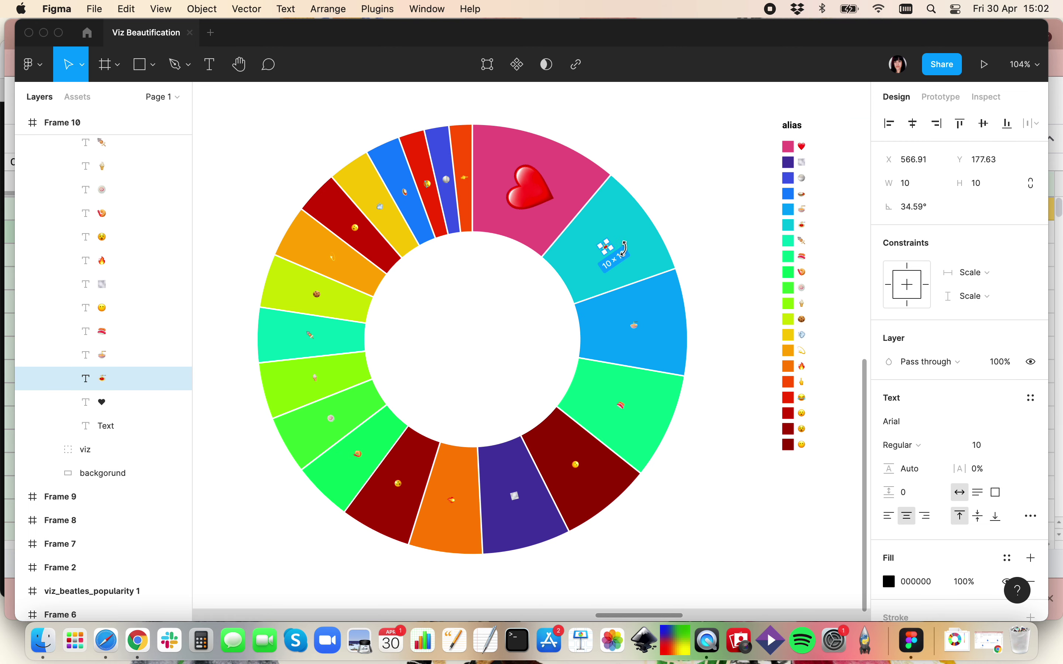
pyautogui.scroll(-2, 986, 496)
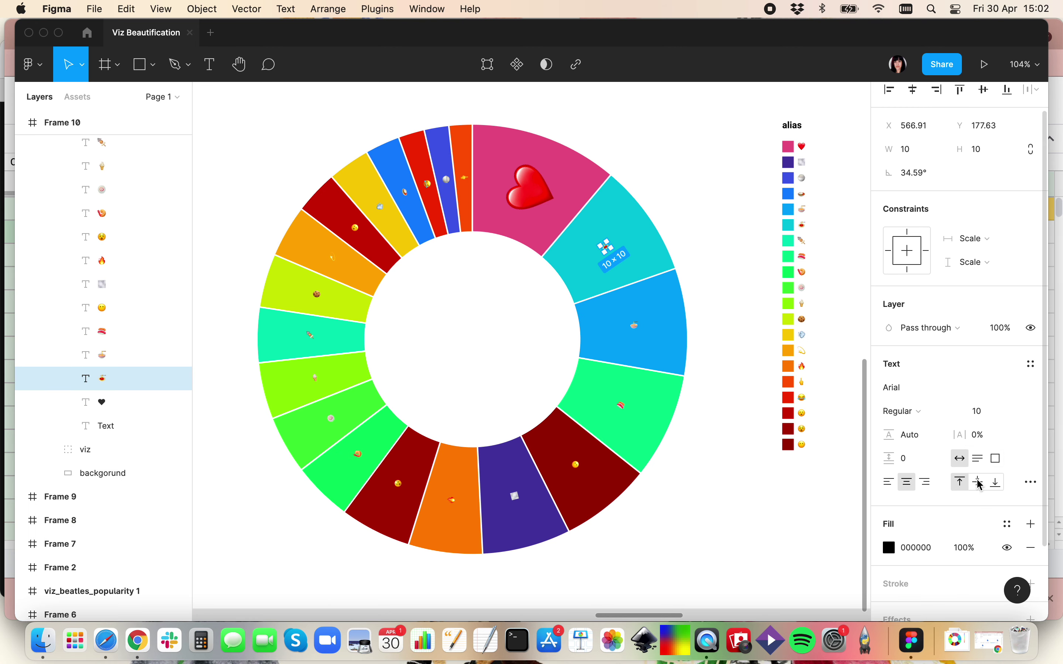
pyautogui.scroll(-5, 980, 481)
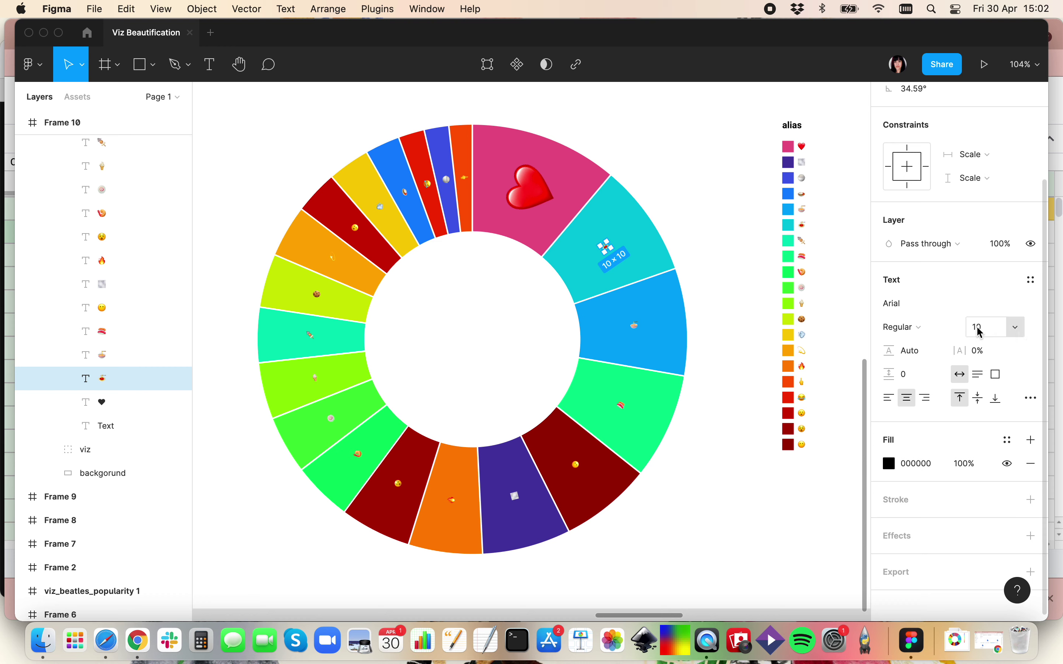
pyautogui.click(1020, 330)
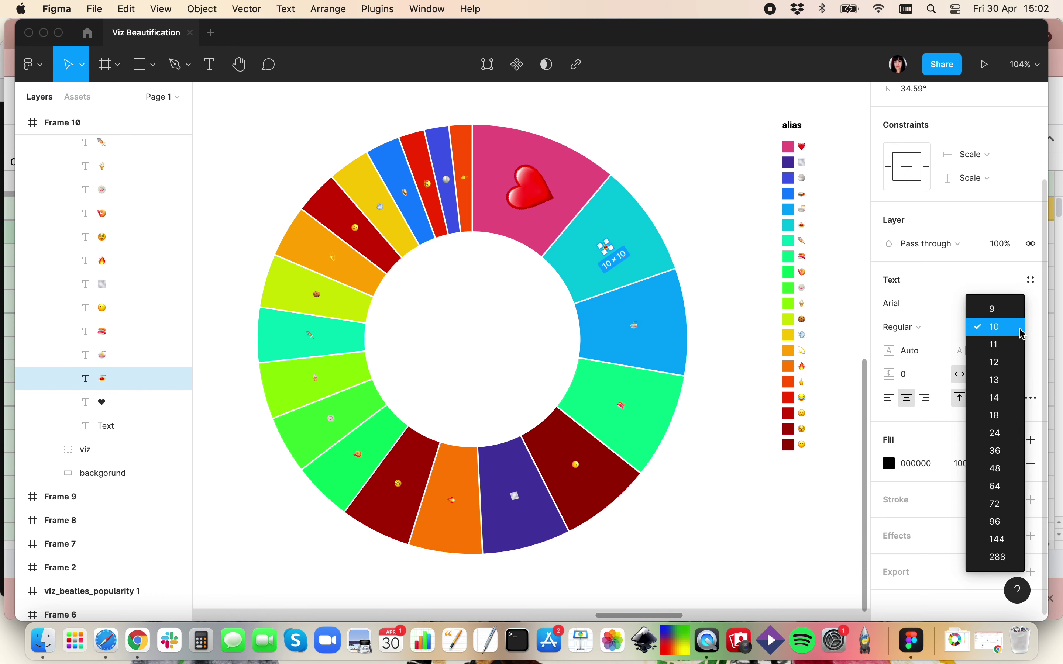
pyautogui.click(1009, 443)
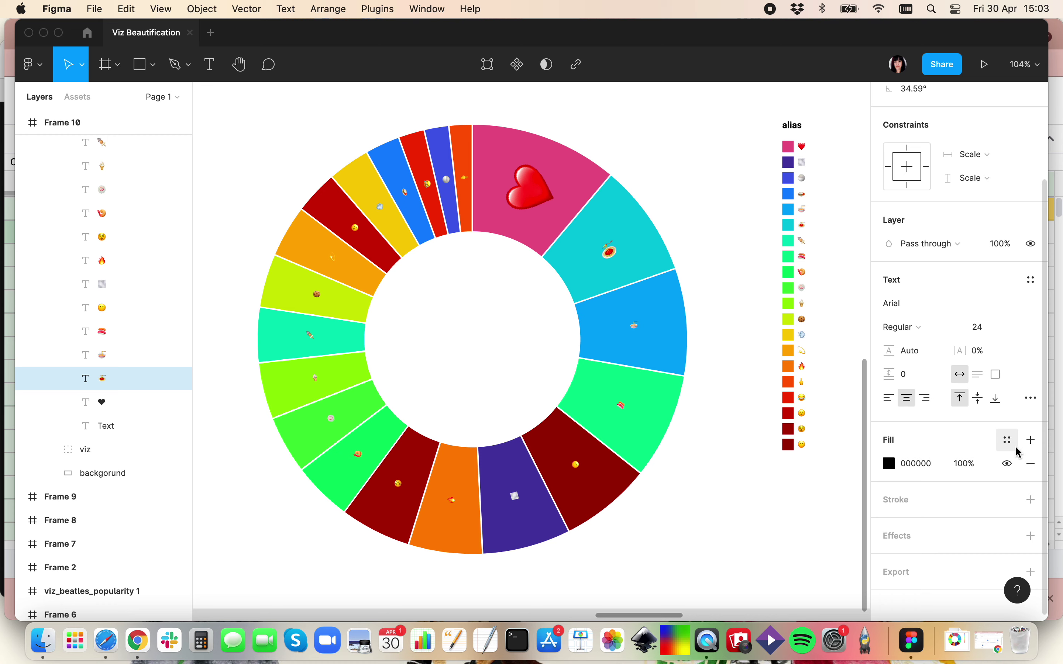
pyautogui.click(1008, 332)
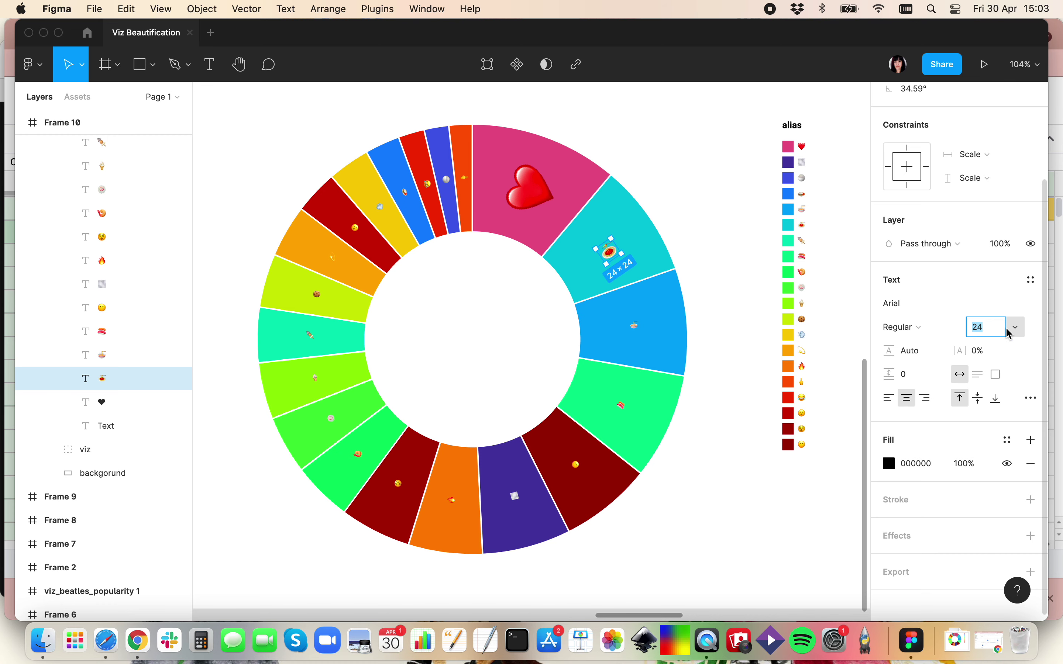
pyautogui.click(1009, 334)
pyautogui.click(998, 352)
pyautogui.click(677, 233)
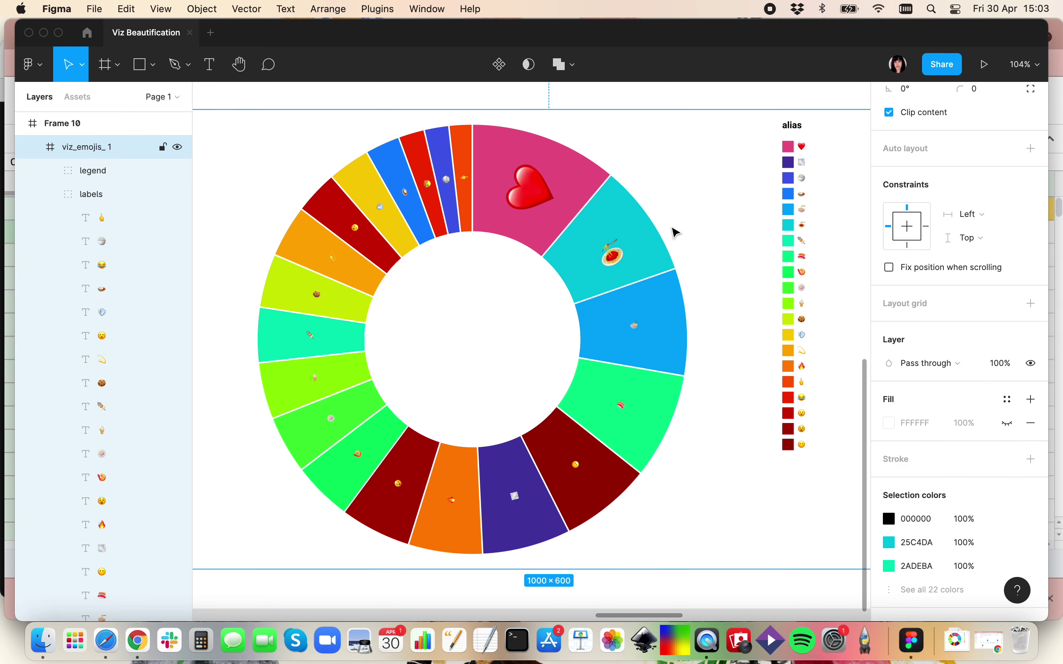
# Recentre the enlarged spaghetti emoji within its turquoise segment
pyautogui.click(617, 255)
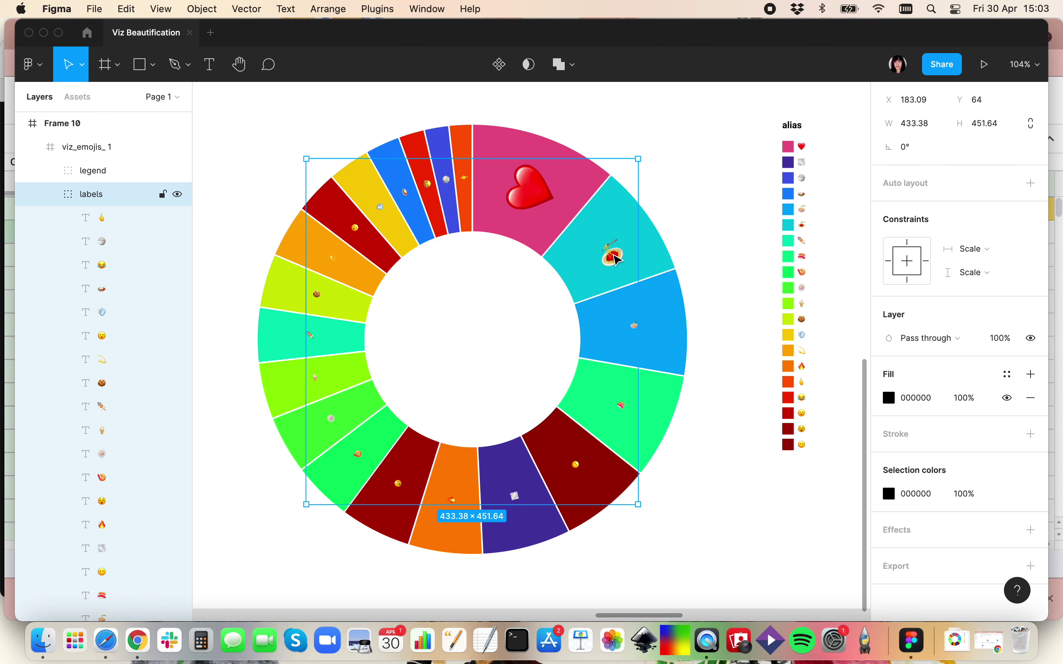
pyautogui.doubleClick(616, 259)
pyautogui.moveTo(627, 266); pyautogui.dragTo(640, 233)
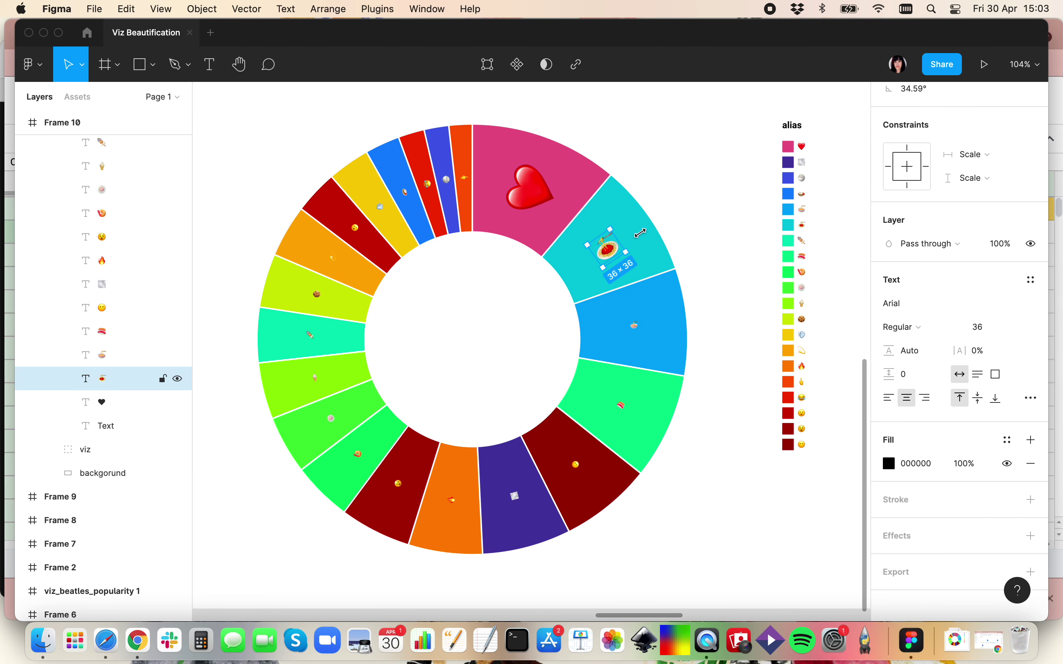
pyautogui.click(681, 208)
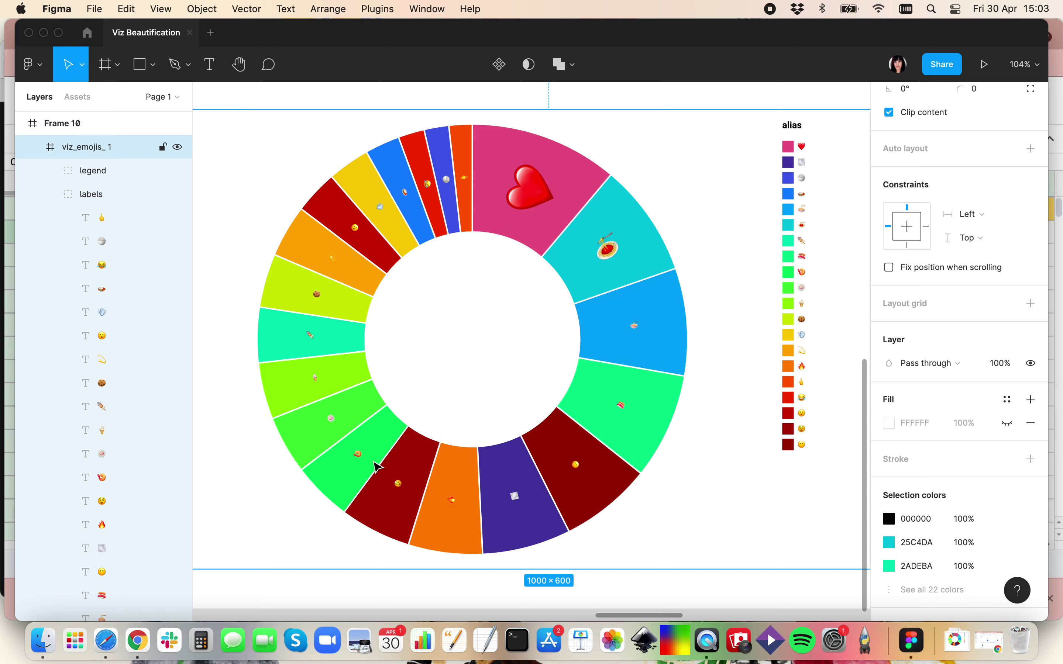
# Set the font size of the seven emoji labels from the steaming bowl through the fried shrimp to 24
pyautogui.click(398, 483)
pyautogui.click(398, 482)
pyautogui.doubleClick(639, 330)
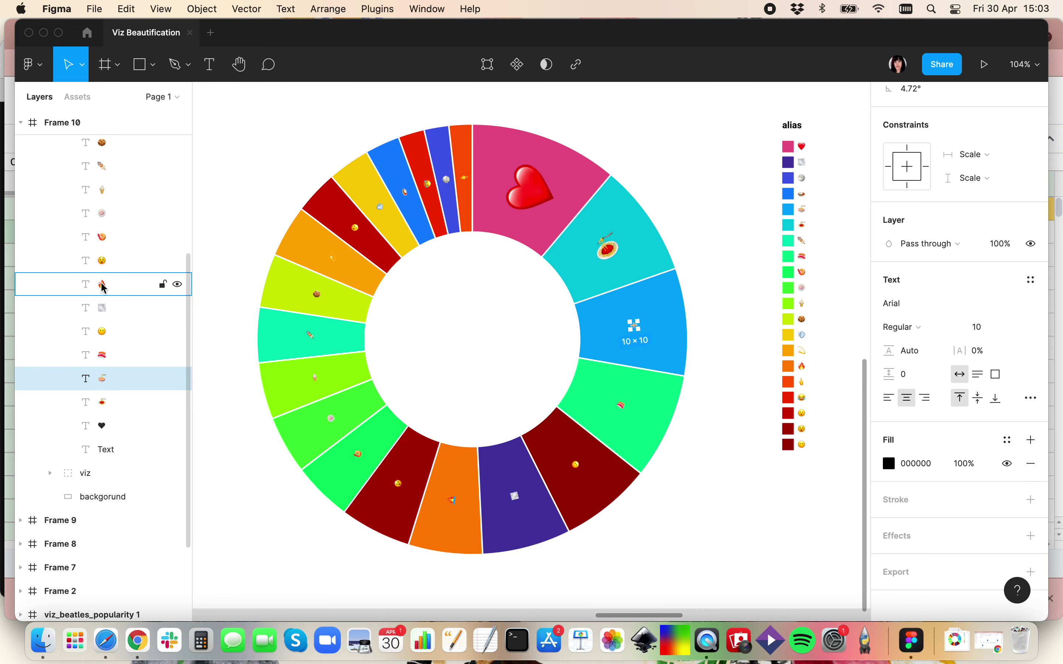
pyautogui.scroll(5, 112, 308)
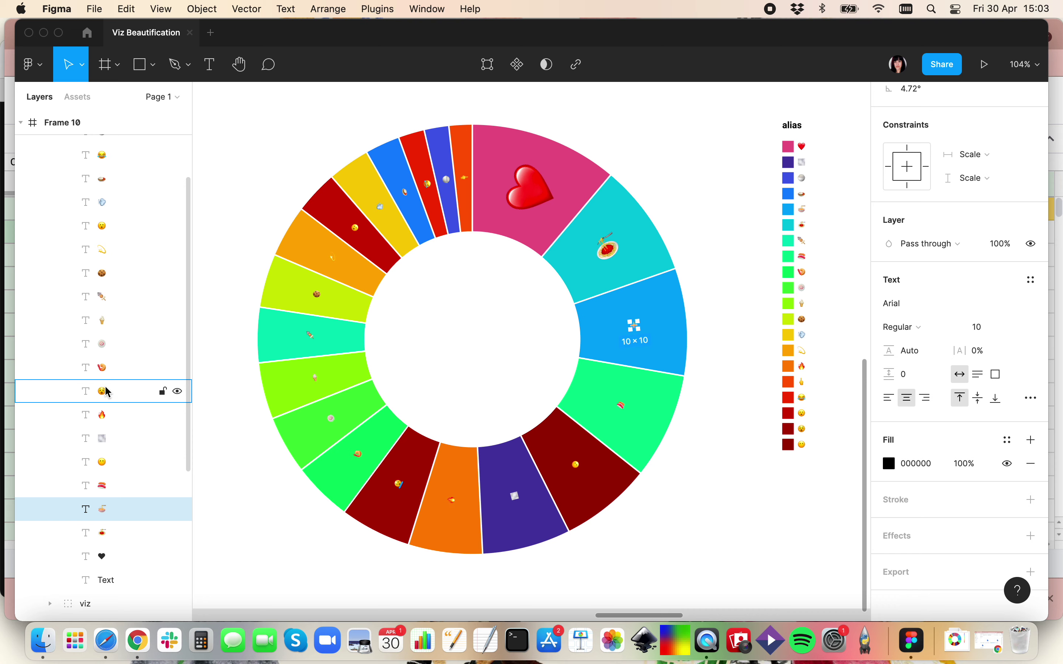
pyautogui.keyDown('shift'); pyautogui.click(108, 373); pyautogui.keyUp('shift')
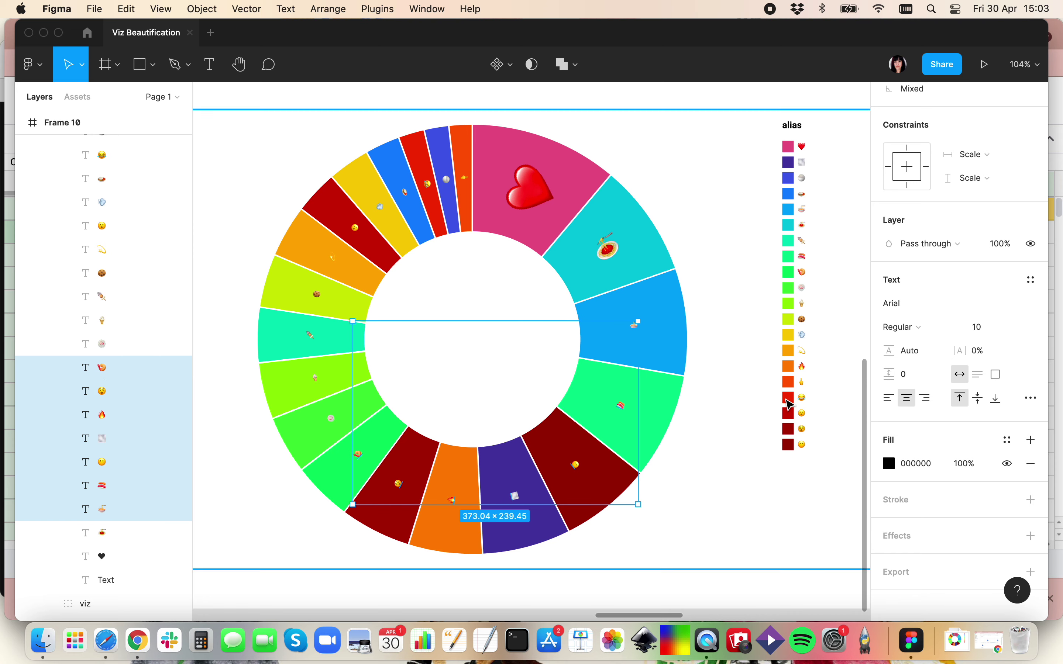
pyautogui.click(1012, 330)
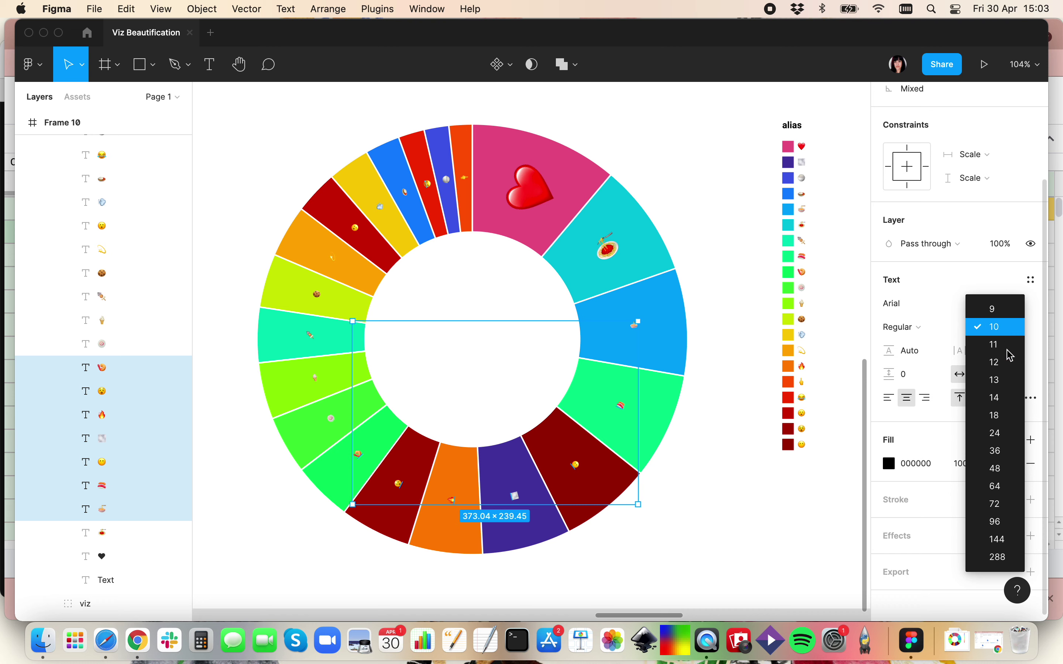
pyautogui.click(1016, 417)
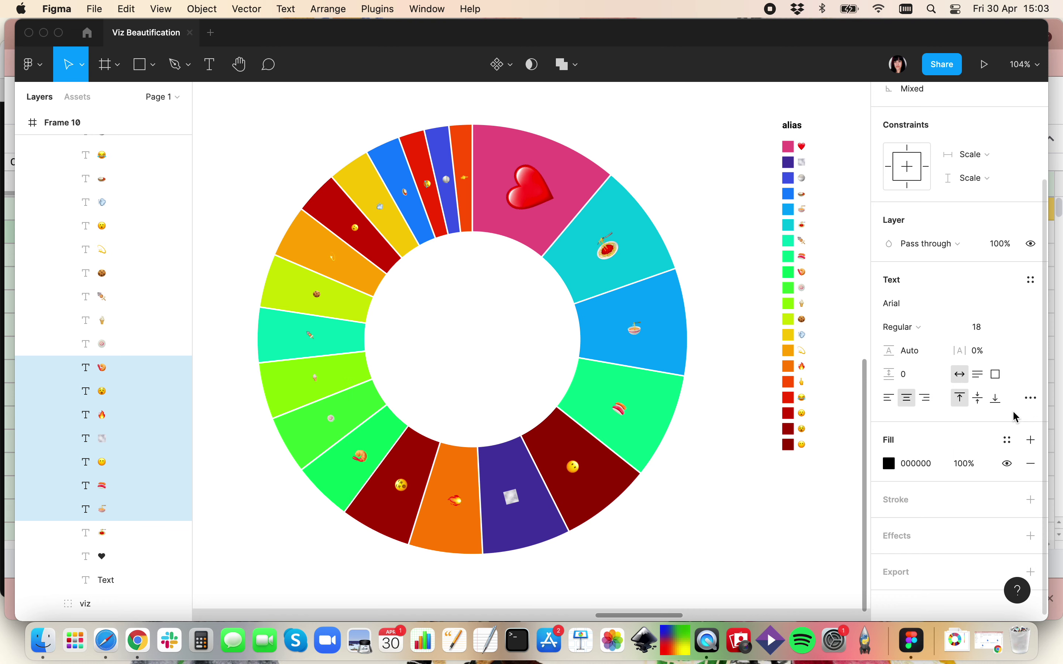
pyautogui.click(1018, 330)
pyautogui.click(1005, 349)
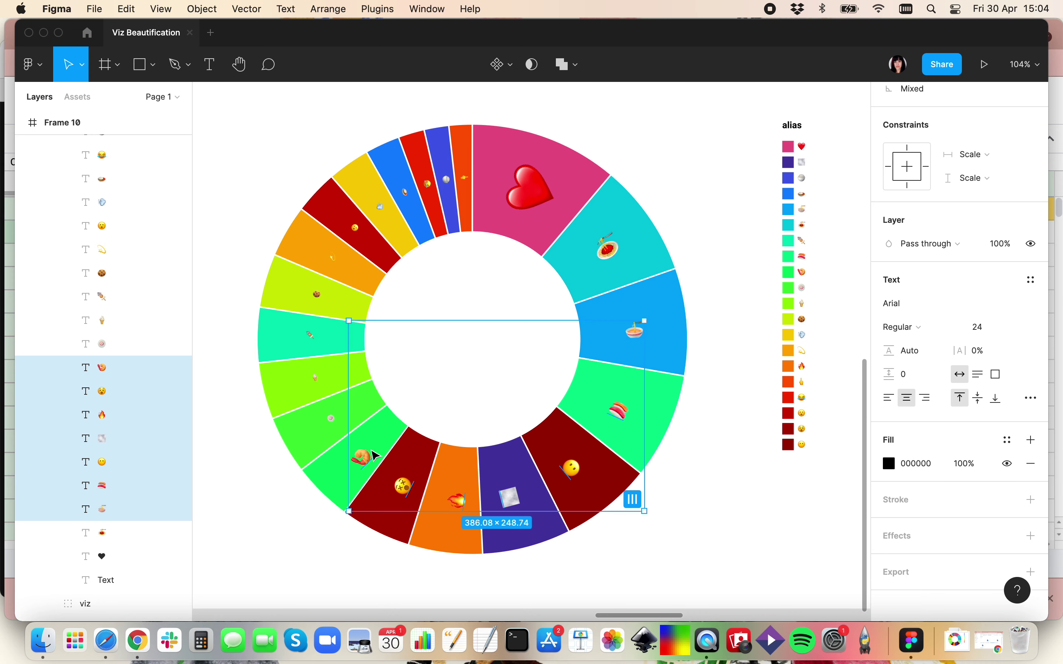
pyautogui.click(666, 176)
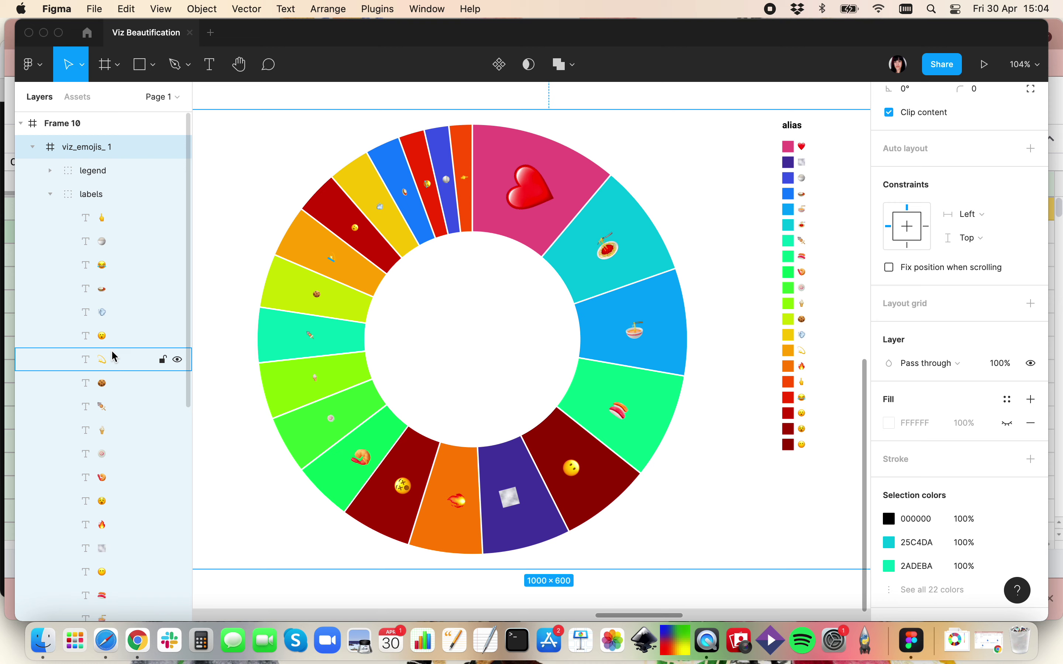
# Set the font size of the remaining small emoji labels, from the topmost label layer through the fish cake, to 14
pyautogui.click(90, 221)
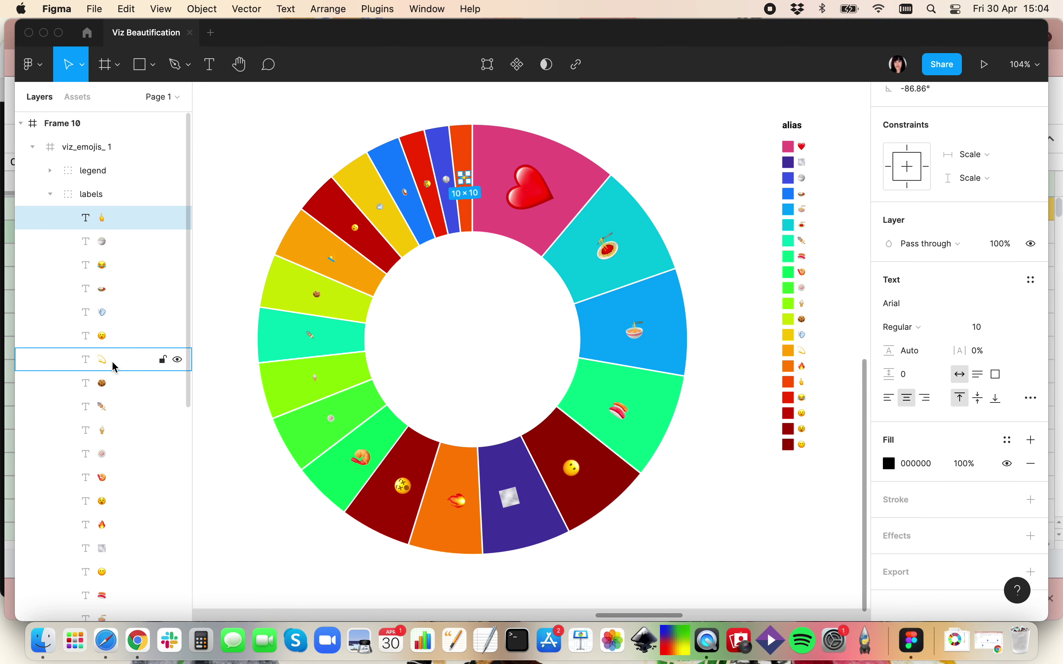
pyautogui.keyDown('shift'); pyautogui.click(108, 455); pyautogui.keyUp('shift')
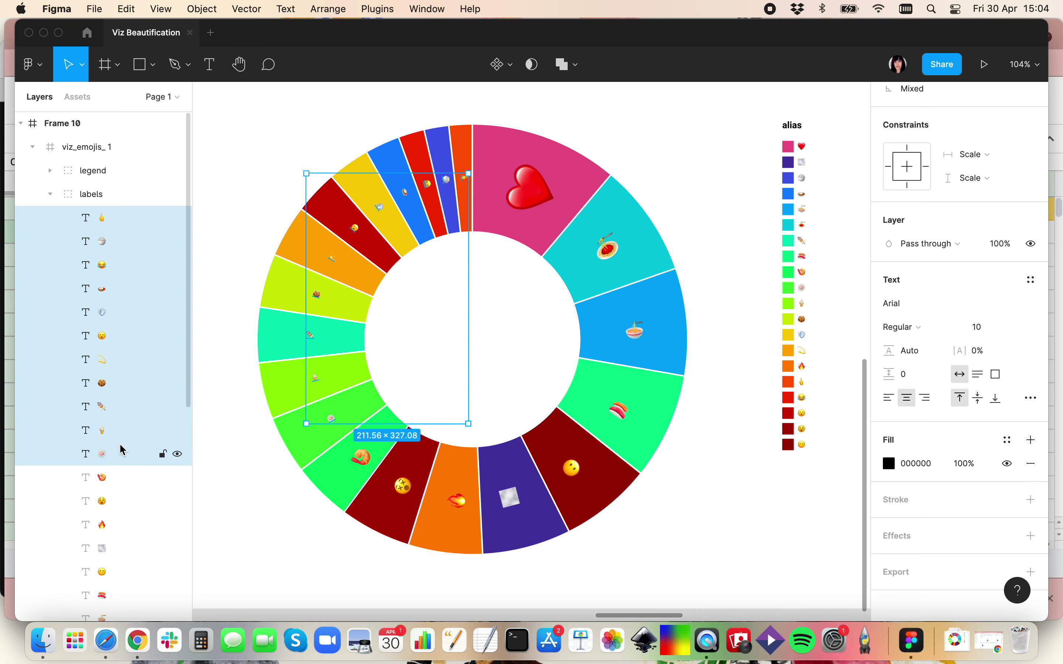
pyautogui.click(990, 336)
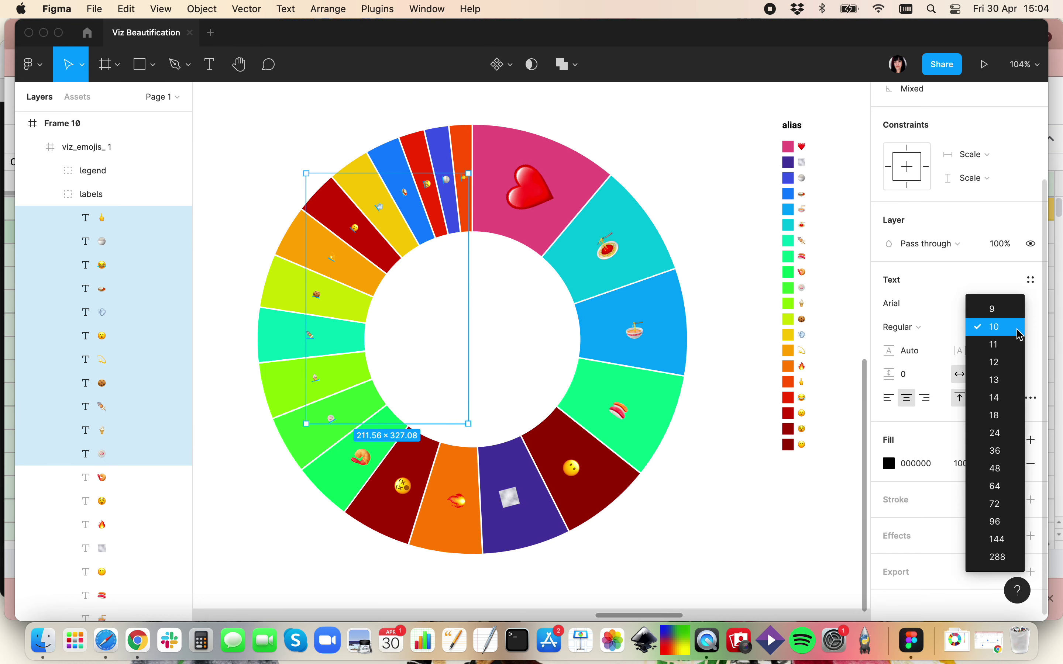
pyautogui.click(998, 400)
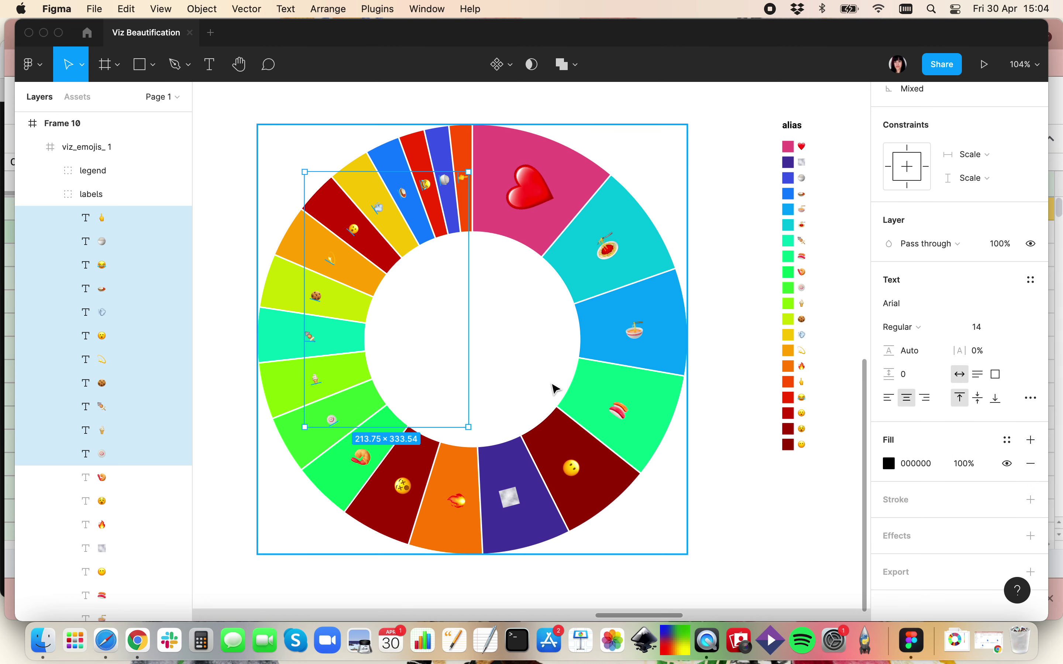
pyautogui.click(690, 504)
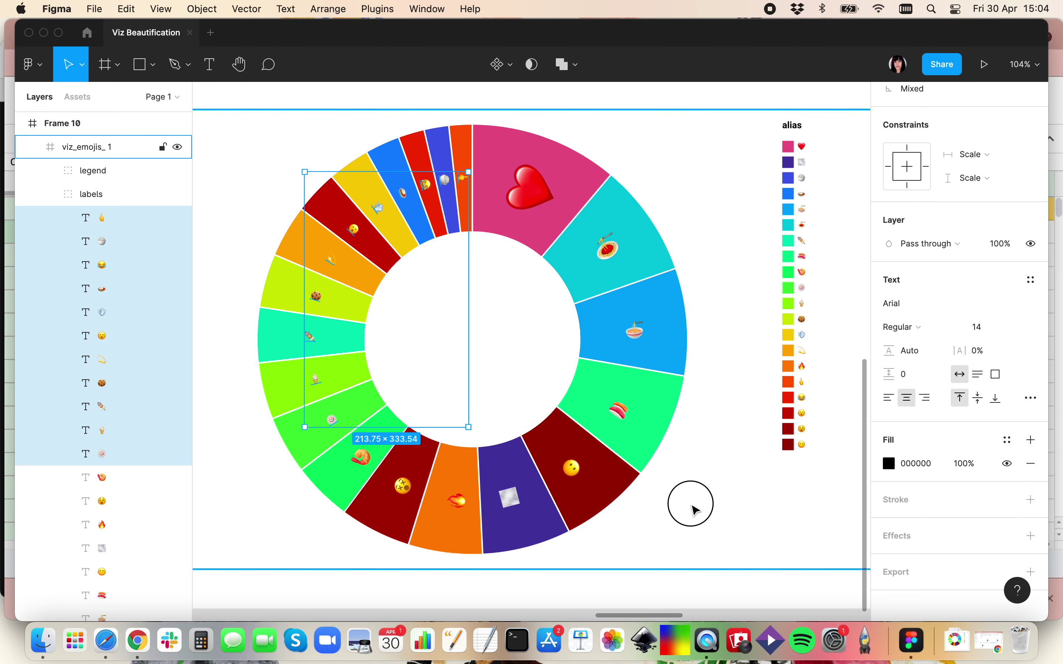
# Switch to the emoji spreadsheet in Chrome and rename the alias column header as emoji
pyautogui.scroll(-10, 749, 419)
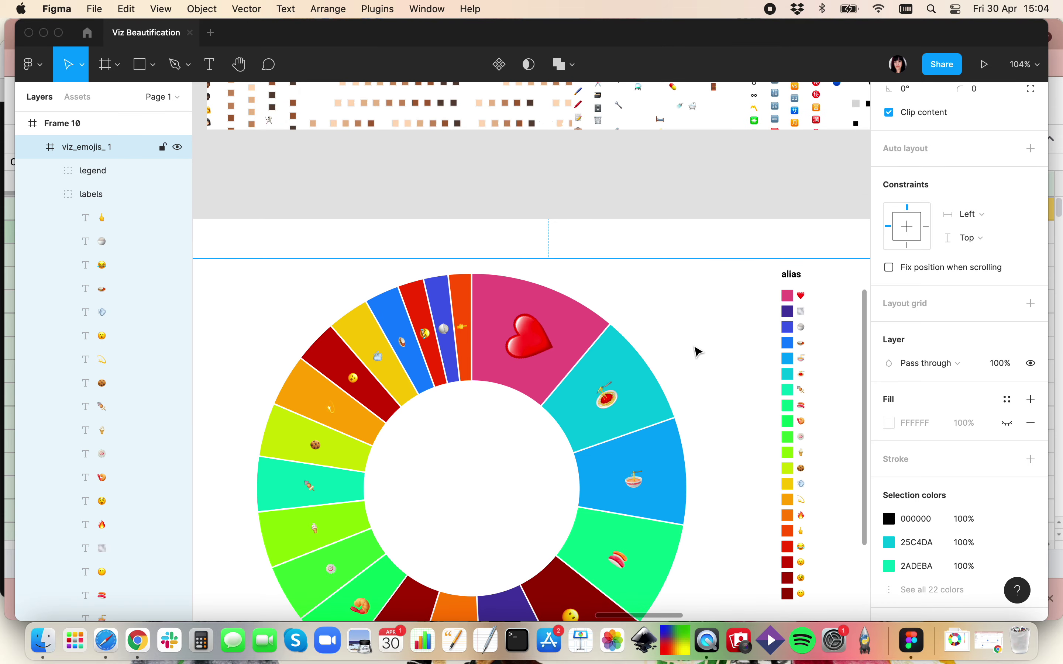
pyautogui.hscroll(5, 698, 351)
pyautogui.scroll(2, 699, 351)
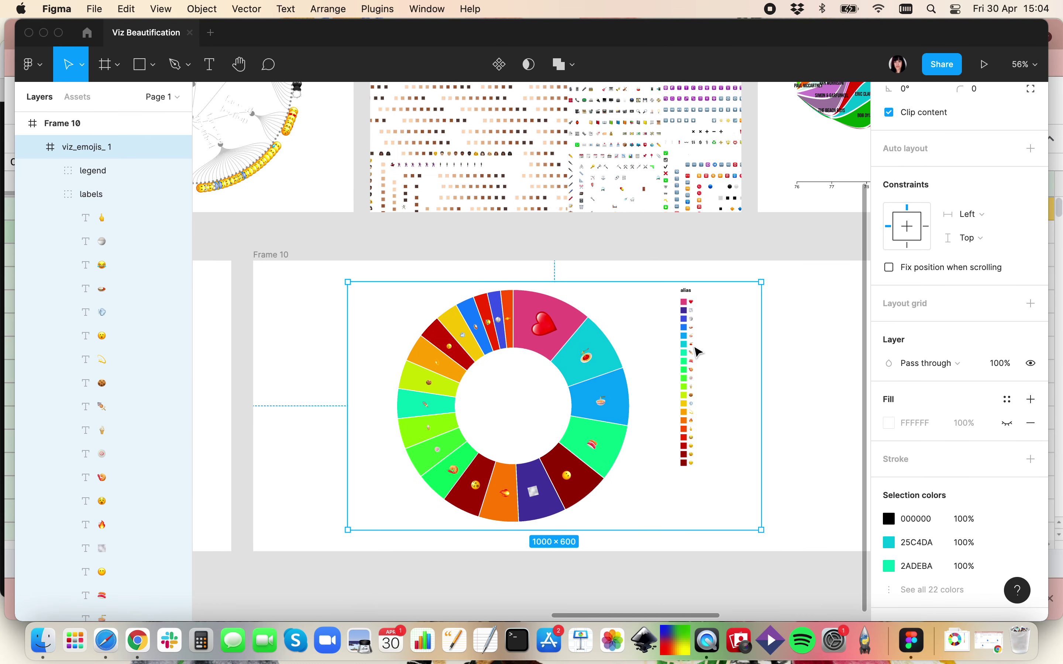
pyautogui.click(686, 288)
pyautogui.click(140, 646)
pyautogui.doubleClick(277, 214)
pyautogui.moveTo(286, 212); pyautogui.dragTo(255, 211)
pyautogui.press('BackSpace')
pyautogui.press('BackSpace')
pyautogui.write('emo')
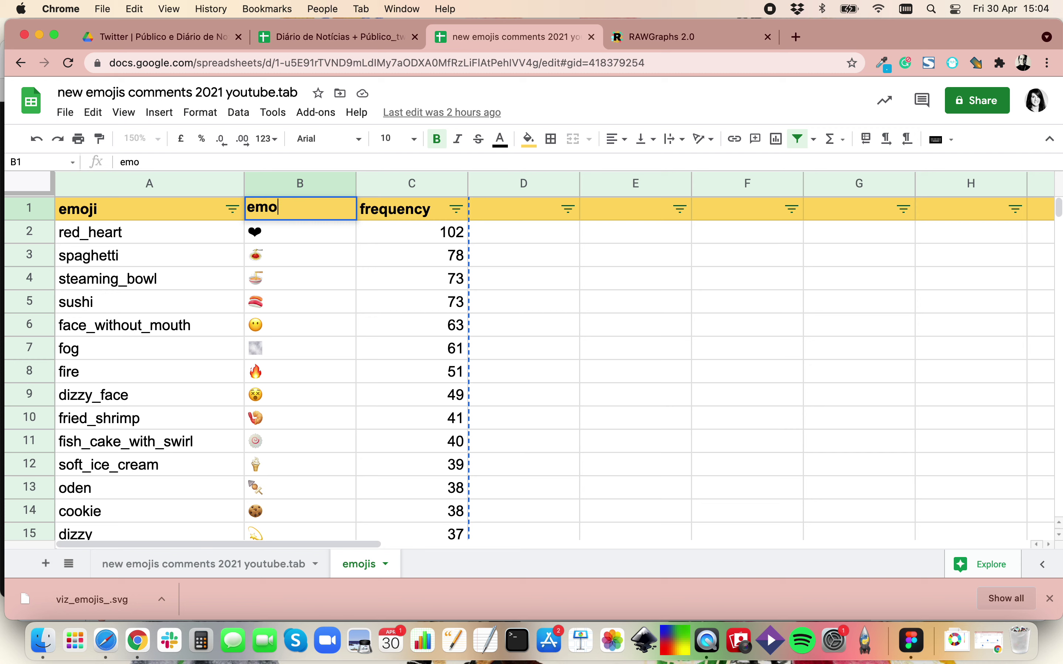
pyautogui.write('ji')
# Rename the header of the first column, which holds the emoji names, as "nome do emoji"
pyautogui.click(137, 212)
pyautogui.doubleClick(112, 207)
pyautogui.write('nome do emo')
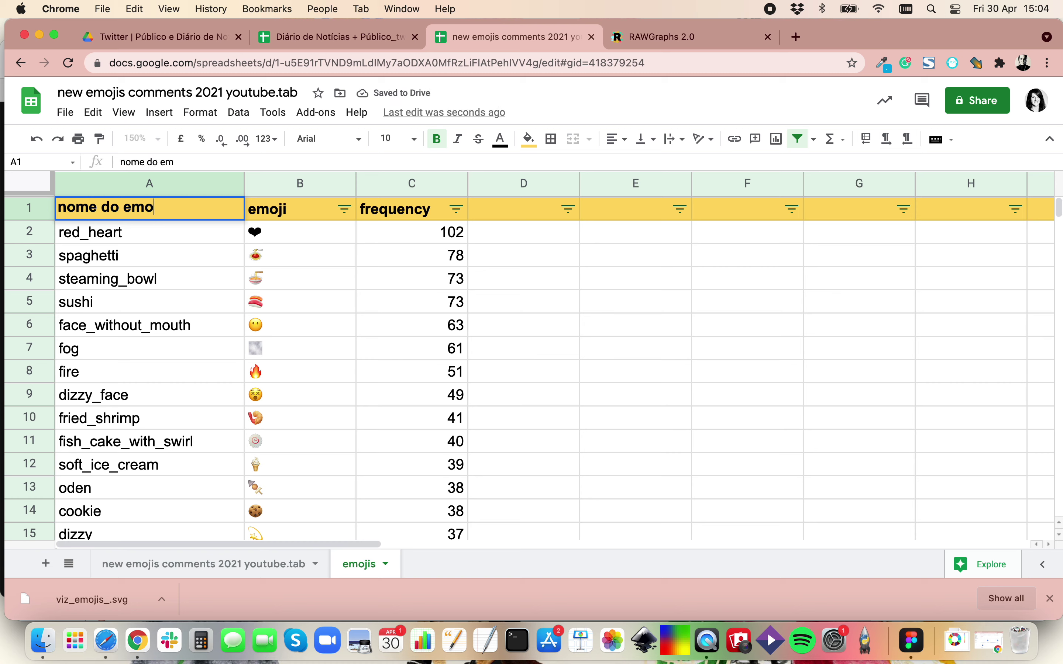
pyautogui.write('ji')
pyautogui.press('Return')
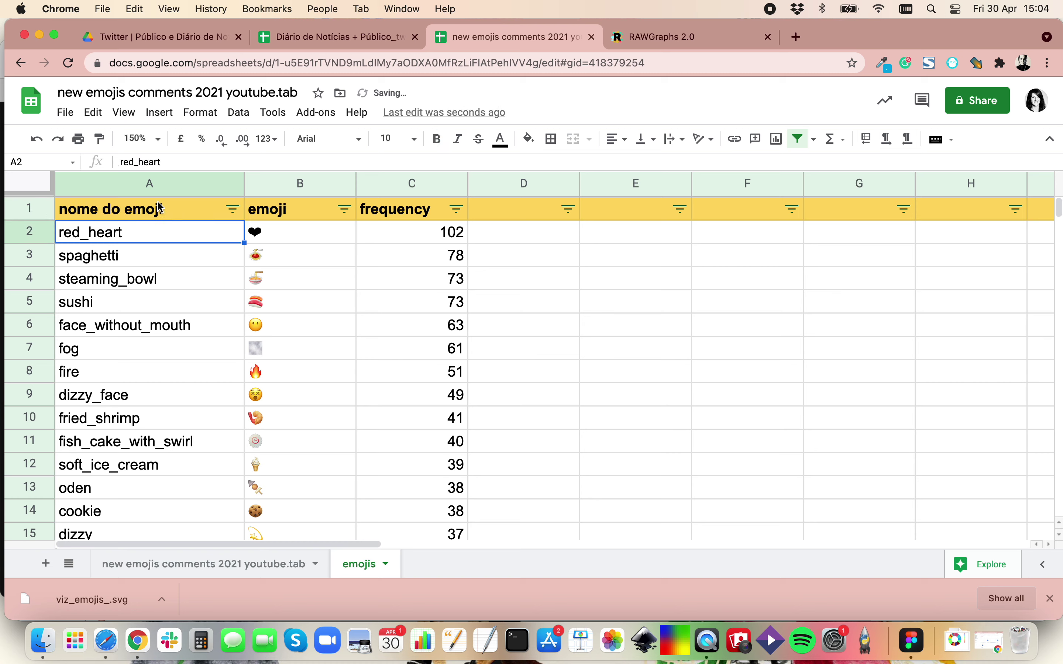
pyautogui.click(107, 279)
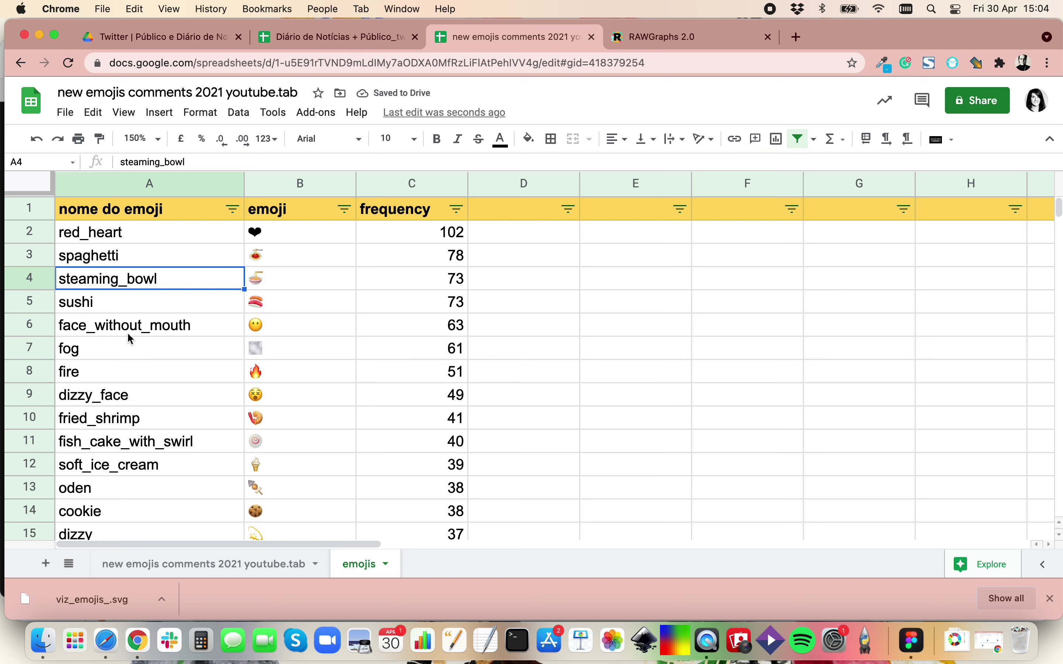
pyautogui.click(291, 217)
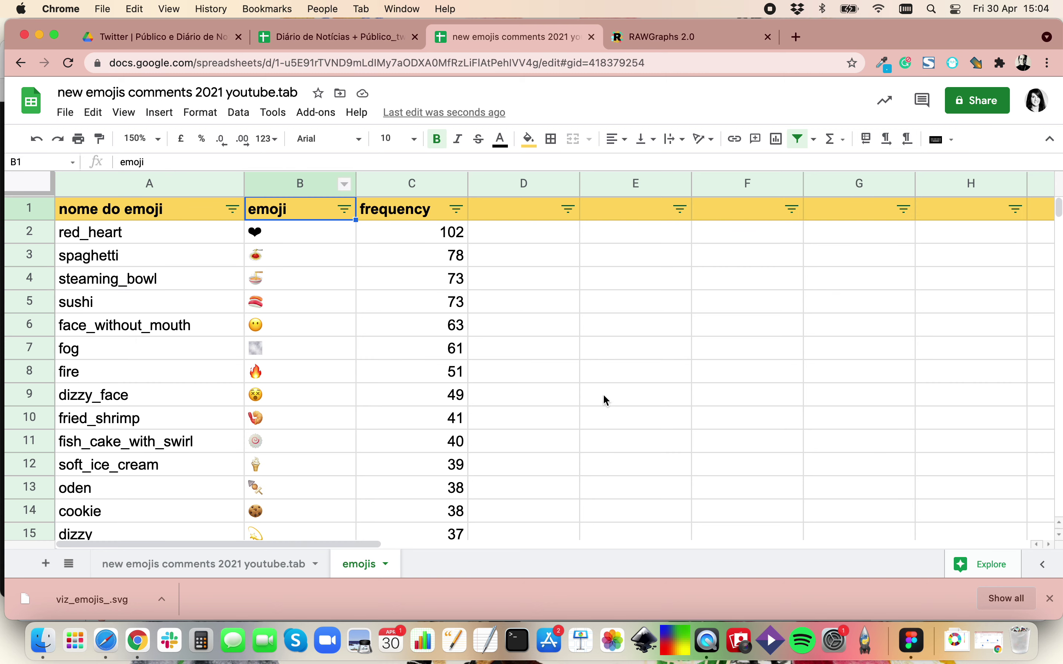
# Switch to Figma and change the legend heading from alias to "Frequência de emojis"
pyautogui.press('super+Tab')
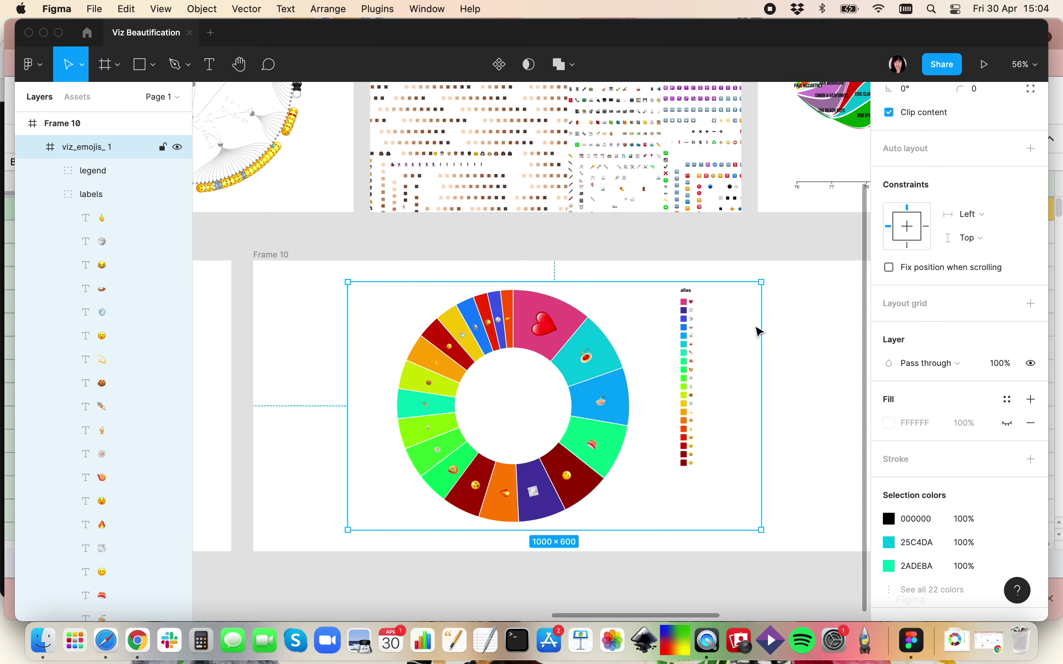
pyautogui.scroll(5, 681, 288)
pyautogui.click(707, 311)
pyautogui.doubleClick(709, 312)
pyautogui.doubleClick(708, 312)
pyautogui.doubleClick(709, 313)
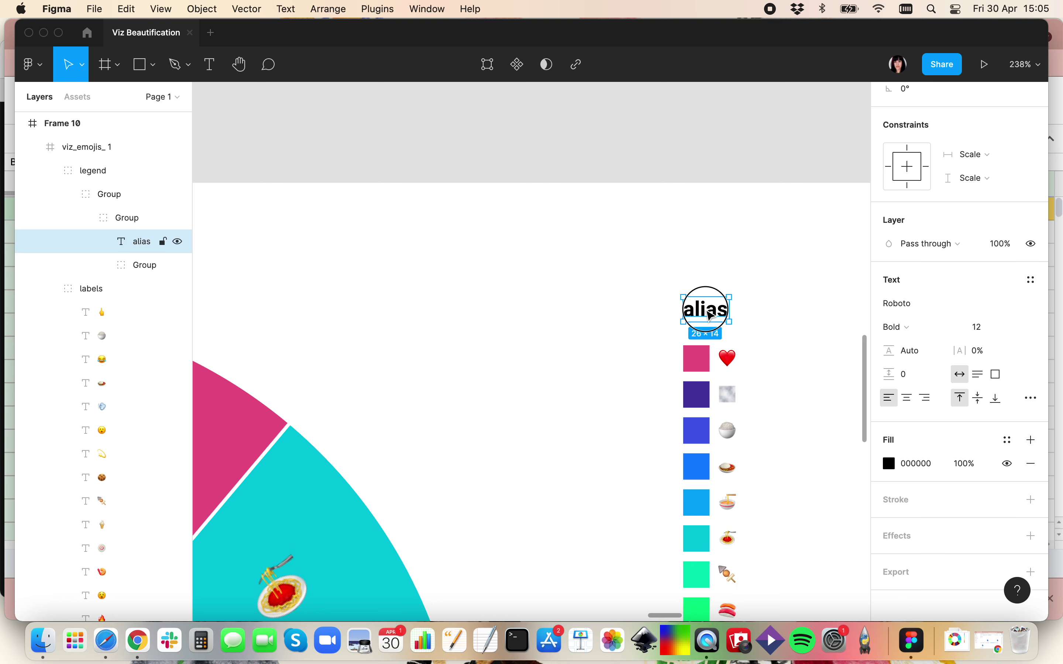
pyautogui.doubleClick(709, 311)
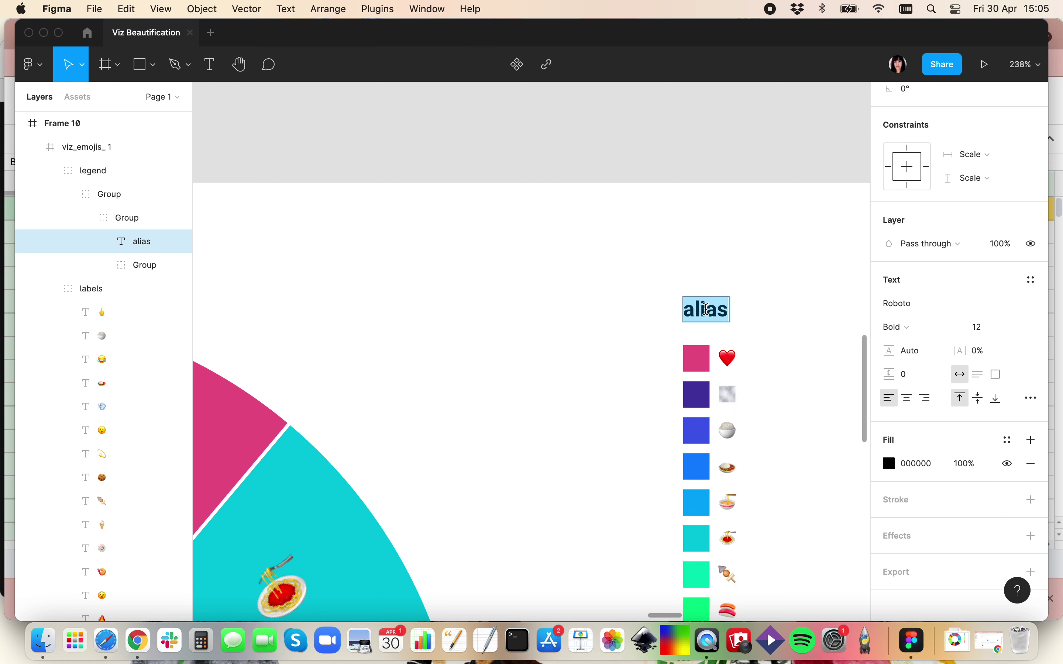
pyautogui.write('Frequ')
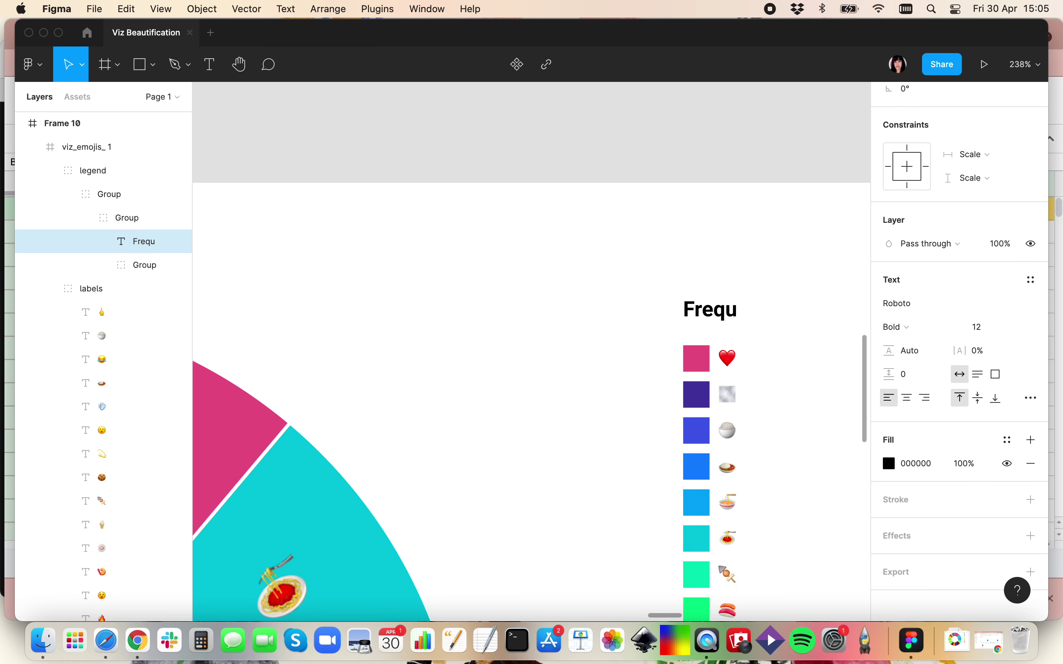
pyautogui.write('ência d')
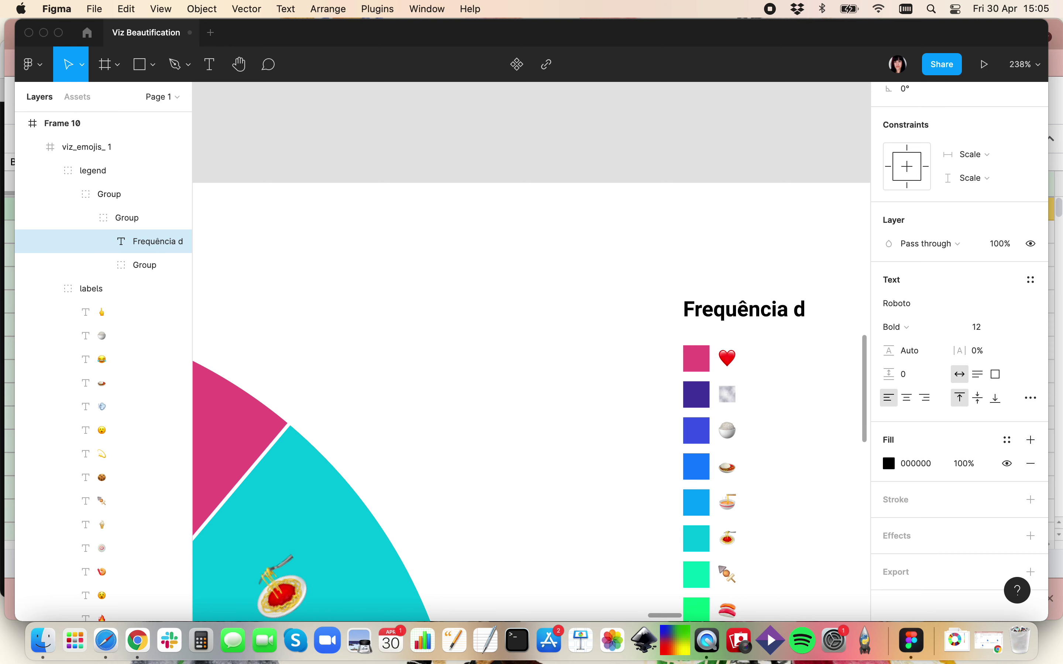
pyautogui.write('e emoj')
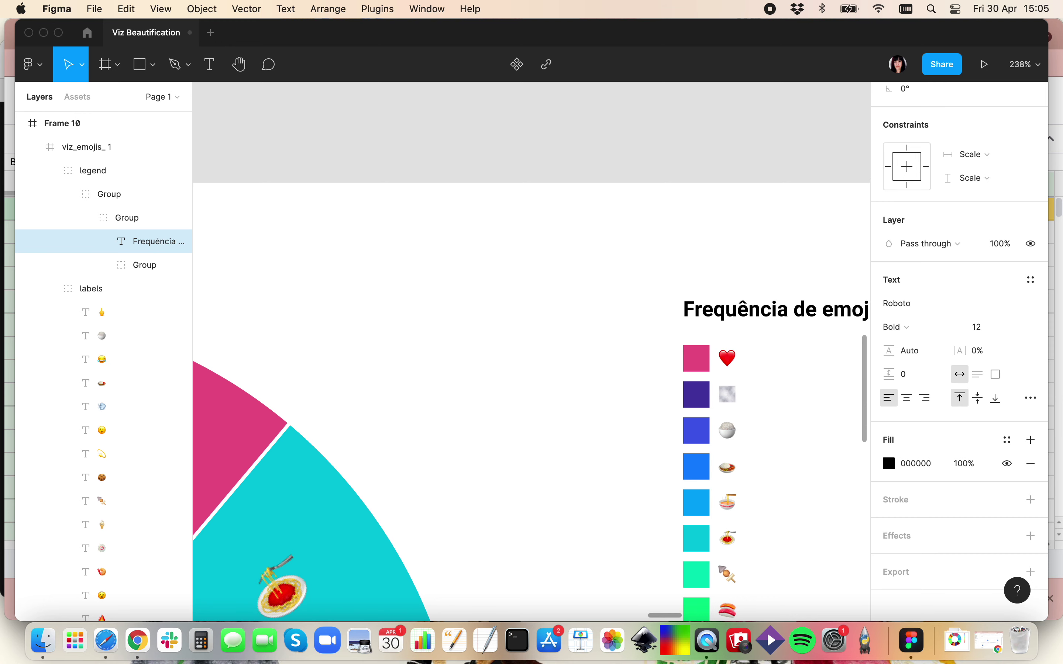
pyautogui.write('is')
pyautogui.hscroll(4, 532, 352)
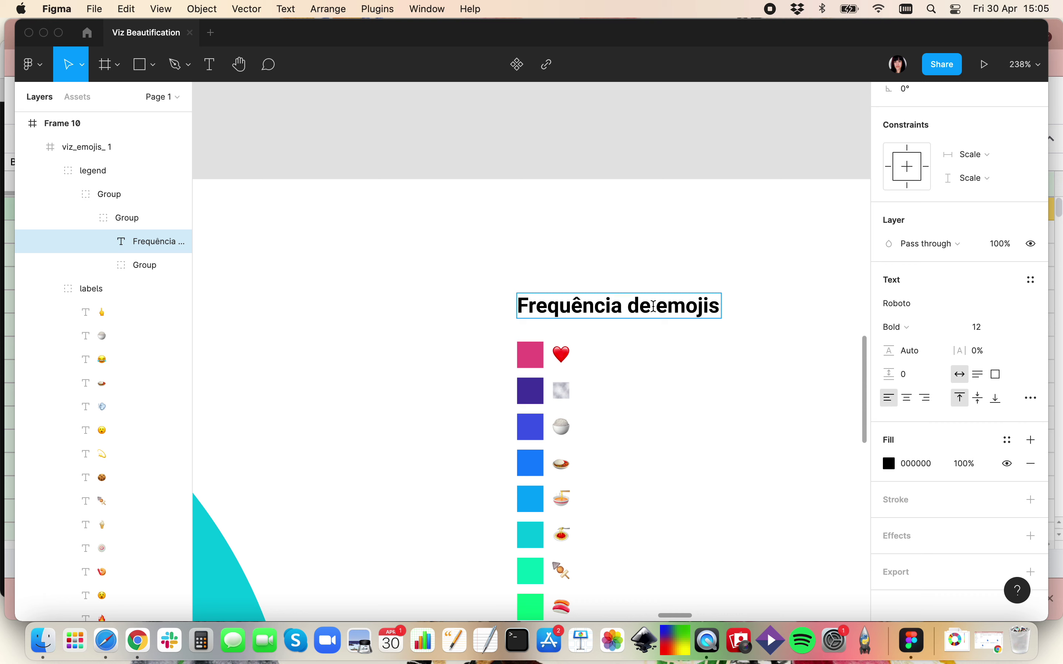
# Break the legend heading onto two lines before "de emojis" and move it up clear of the first colour swatch
pyautogui.click(628, 306)
pyautogui.press('Return')
pyautogui.press('Escape')
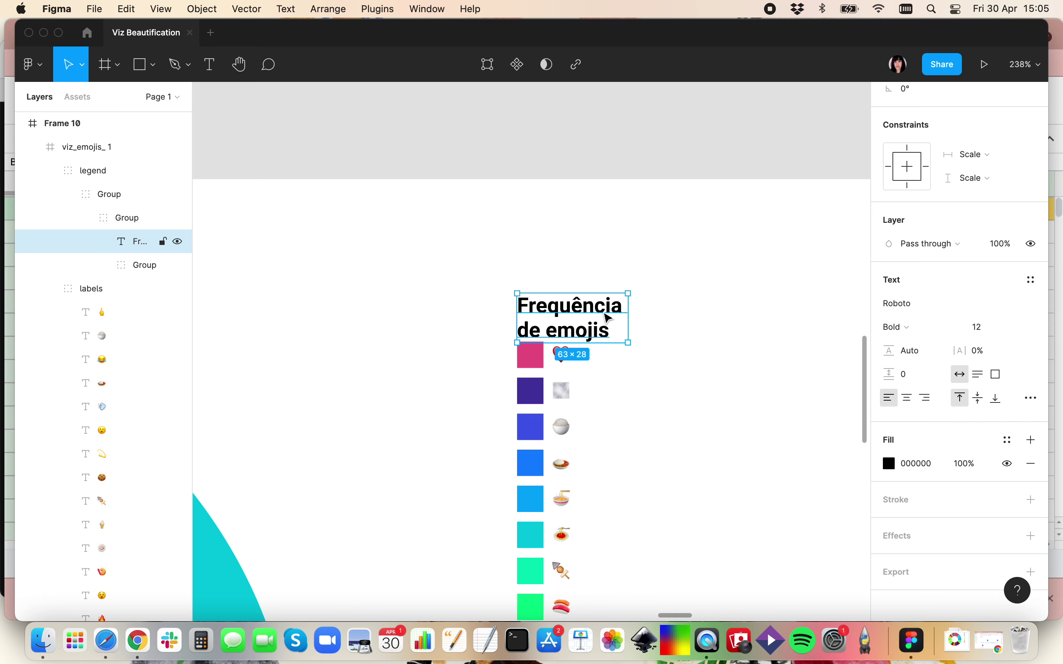
pyautogui.moveTo(597, 310); pyautogui.dragTo(591, 301)
# Tighten the line height of the two-line legend heading to 85.2%
pyautogui.doubleClick(592, 302)
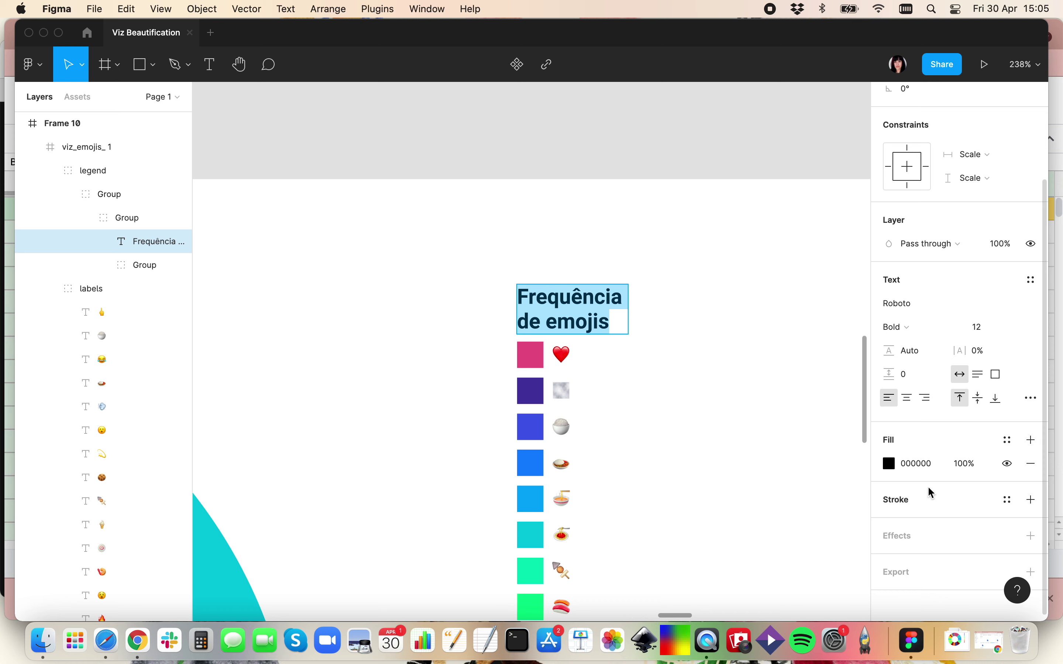
pyautogui.click(919, 357)
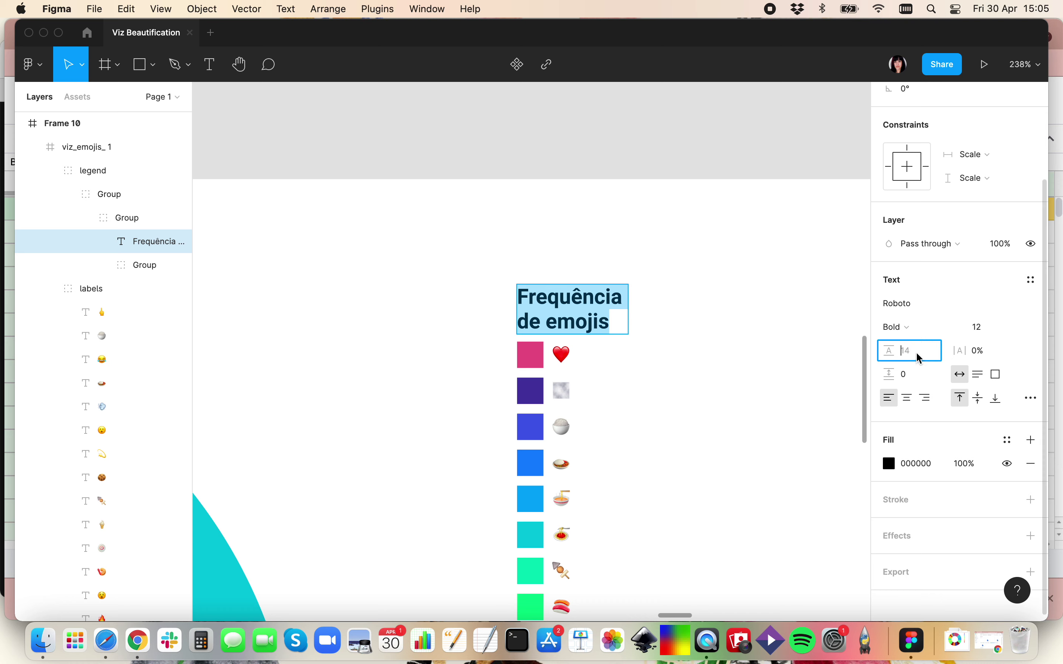
pyautogui.moveTo(887, 350); pyautogui.dragTo(834, 341)
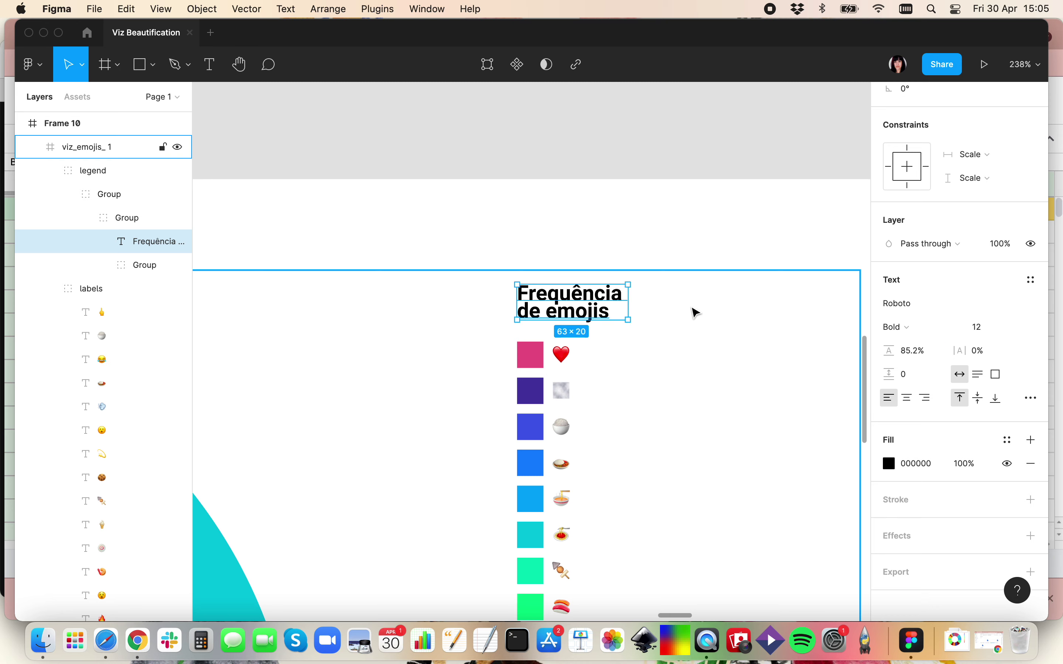
pyautogui.press('Escape')
pyautogui.press('Escape')
# Move the viz_emojis_ 1 chart within Frame 10 to X 303, Y 91, leaving more room above it
pyautogui.scroll(-5, 679, 344)
pyautogui.scroll(-10, 678, 344)
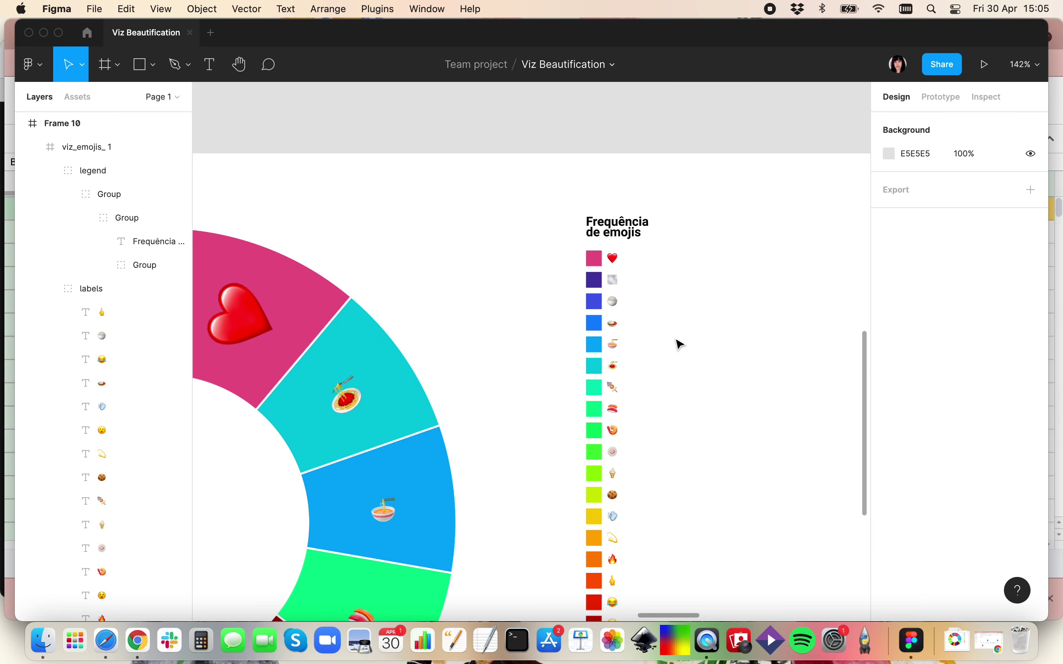
pyautogui.scroll(-5, 652, 404)
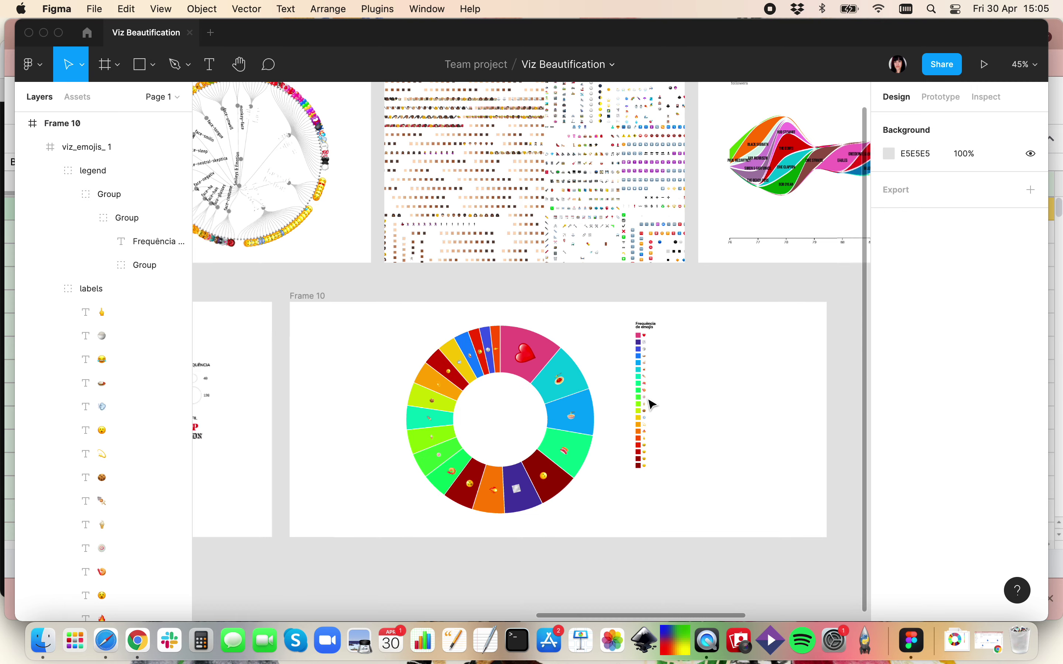
pyautogui.scroll(5, 652, 404)
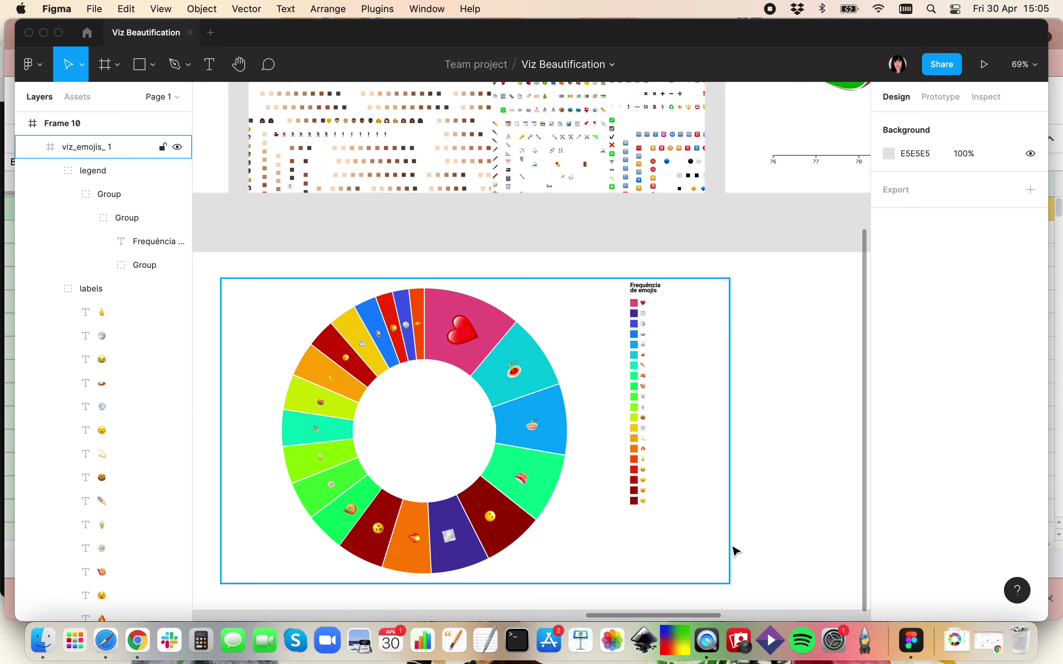
pyautogui.scroll(-2, 784, 600)
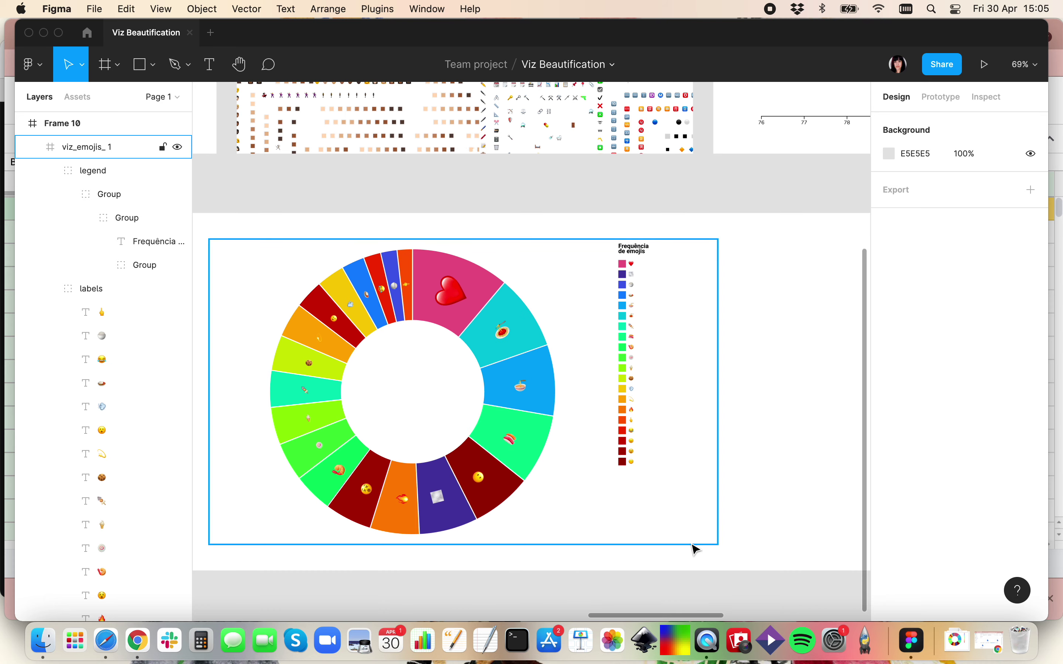
pyautogui.moveTo(690, 554); pyautogui.dragTo(273, 240)
pyautogui.moveTo(322, 278); pyautogui.dragTo(362, 302)
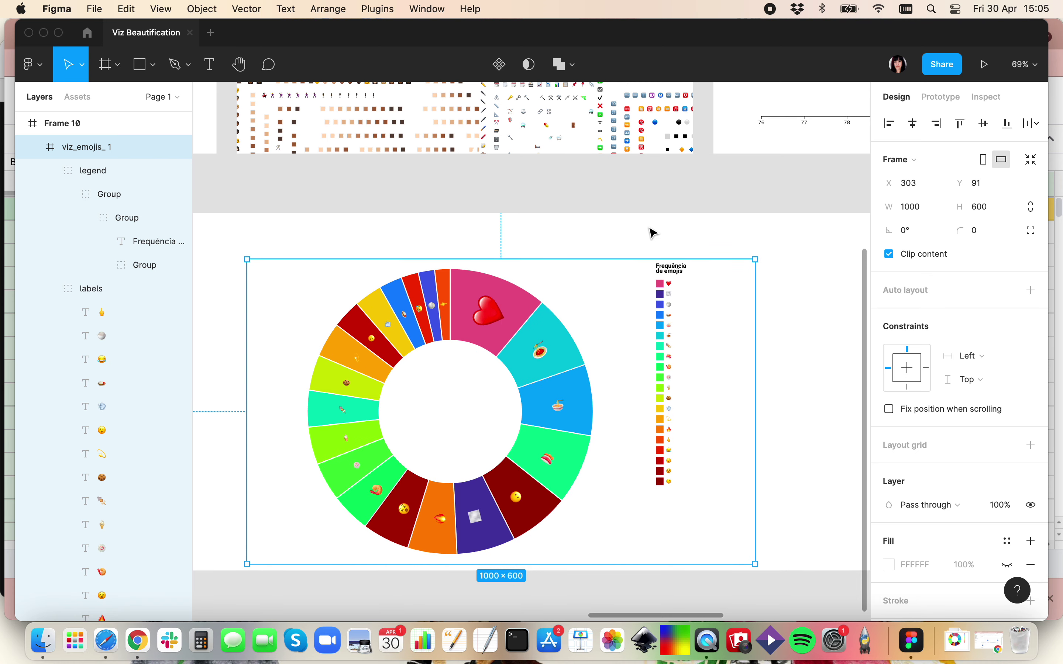
pyautogui.click(693, 200)
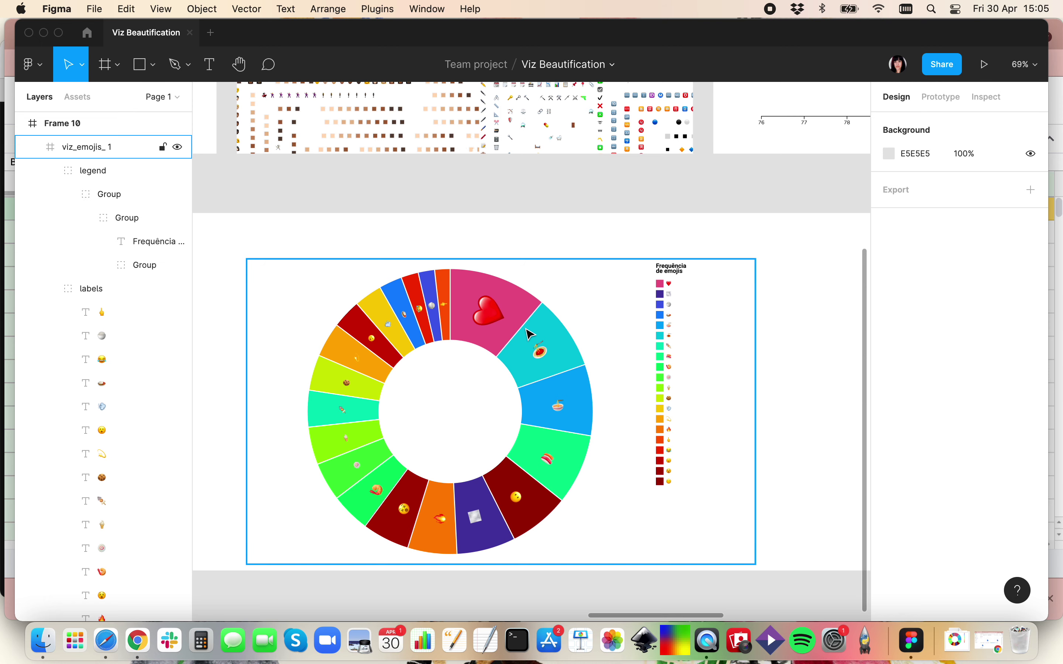
# Copy the title text block of the tweet frequency chart in the neighbouring frame and paste a duplicate
pyautogui.hscroll(-20, 529, 334)
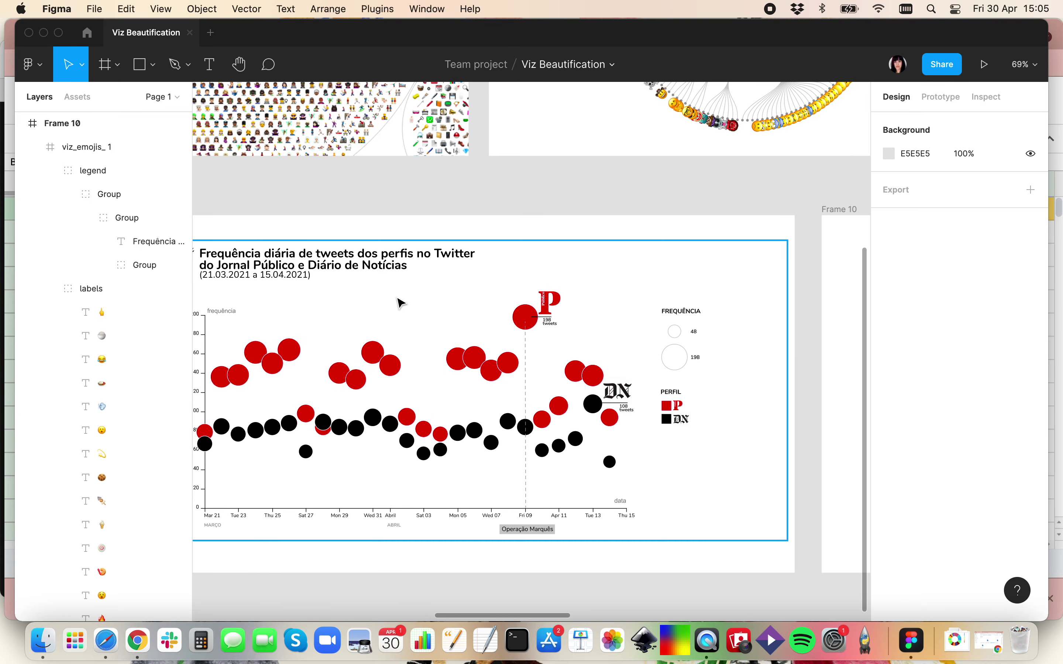
pyautogui.click(345, 276)
pyautogui.click(350, 269)
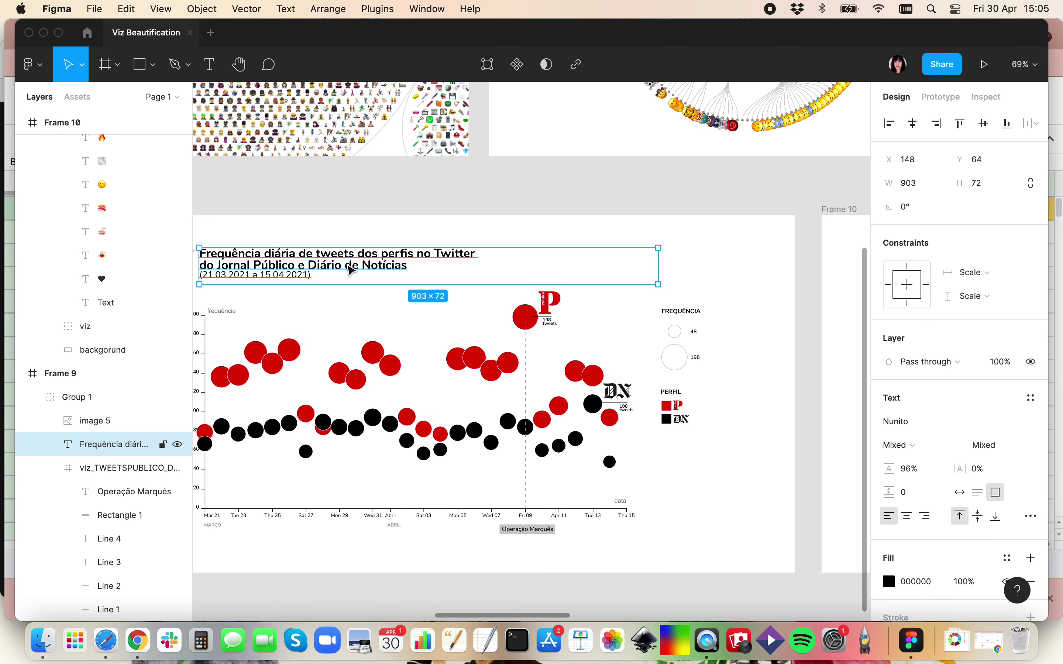
pyautogui.hscroll(10, 445, 275)
pyautogui.press('super+v')
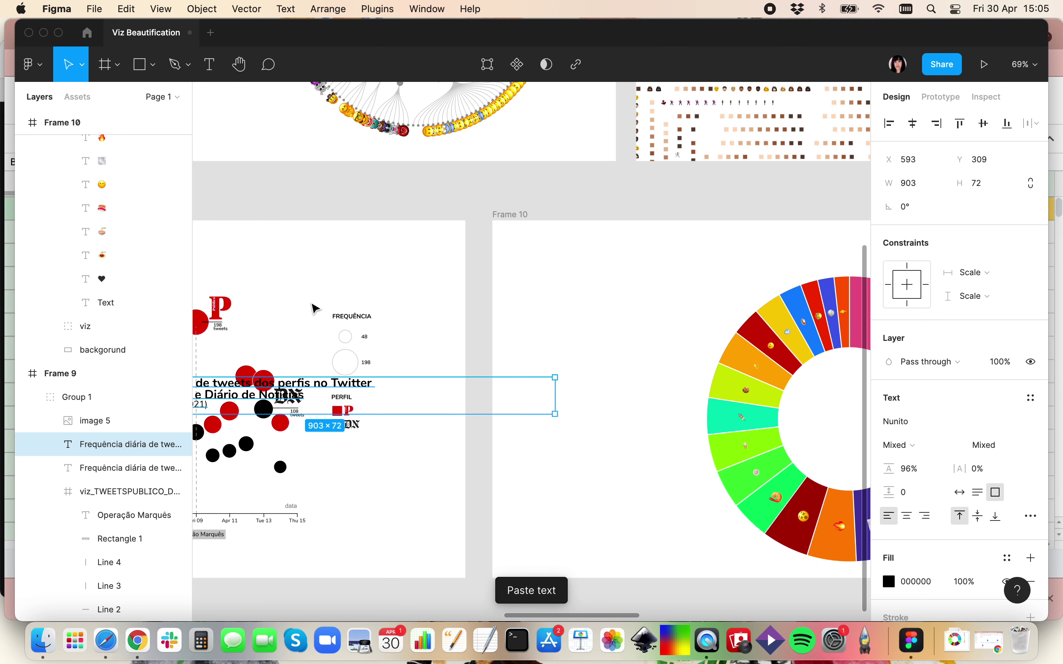
# Place the duplicated title in Frame 10 above the sunburst at X 118, Y 40
pyautogui.scroll(1, 315, 342)
pyautogui.click(313, 397)
pyautogui.moveTo(315, 401); pyautogui.dragTo(753, 265)
pyautogui.hscroll(8, 749, 265)
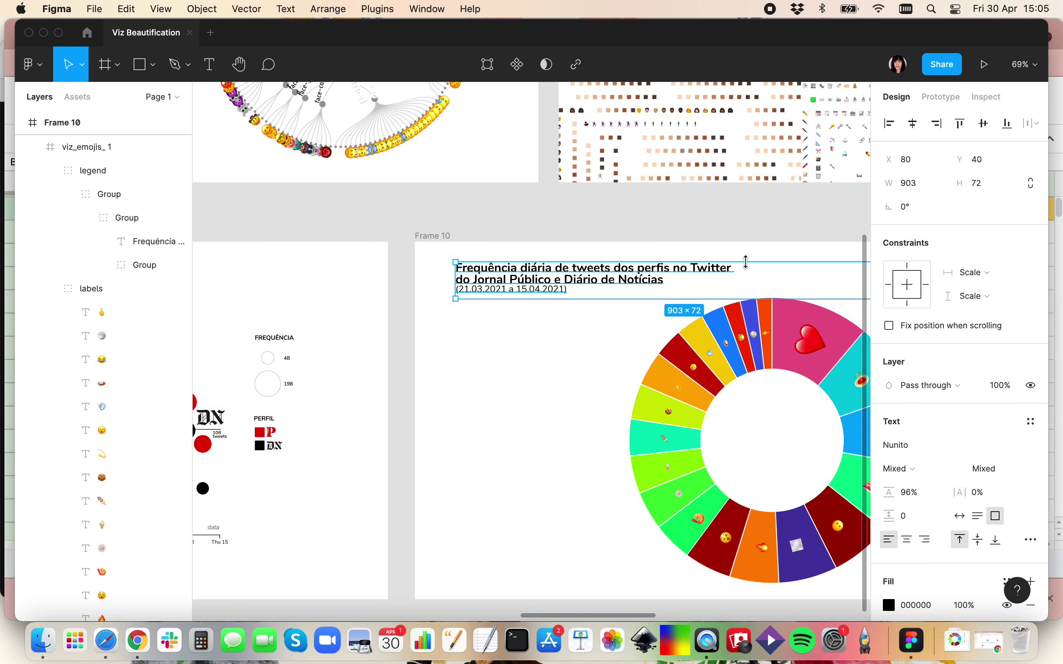
pyautogui.moveTo(448, 265); pyautogui.dragTo(473, 266)
# Delete the bold title wording after "Frequência" in the Frame 10 title, keeping the date line
pyautogui.doubleClick(550, 264)
pyautogui.click(549, 265)
pyautogui.moveTo(572, 265); pyautogui.dragTo(363, 254)
pyautogui.click(364, 255)
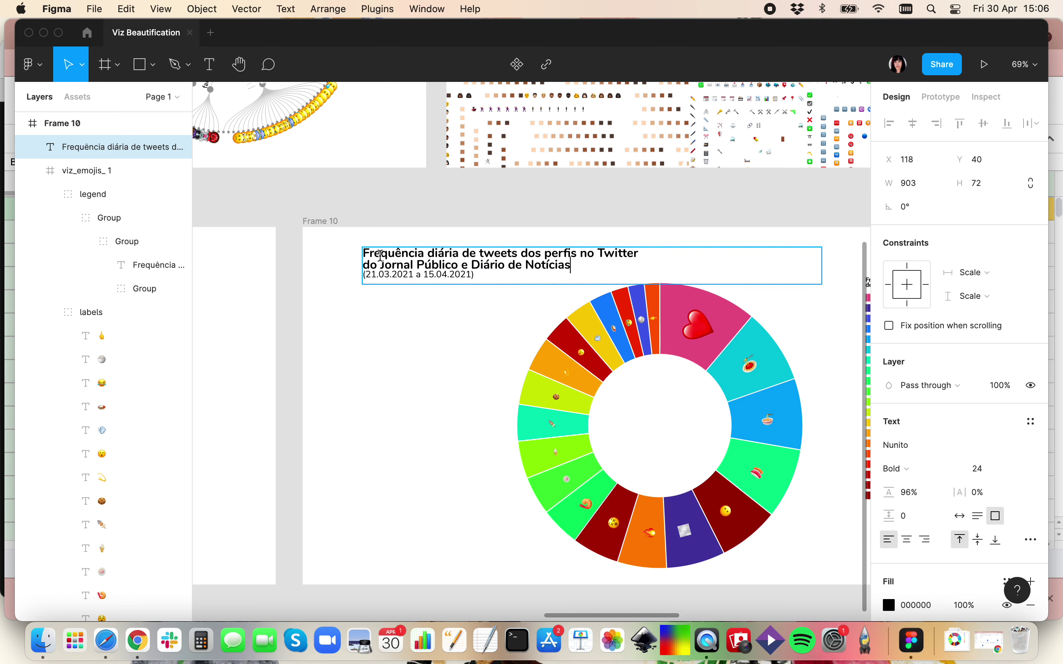
pyautogui.moveTo(429, 254); pyautogui.dragTo(558, 266)
pyautogui.press('BackSpace')
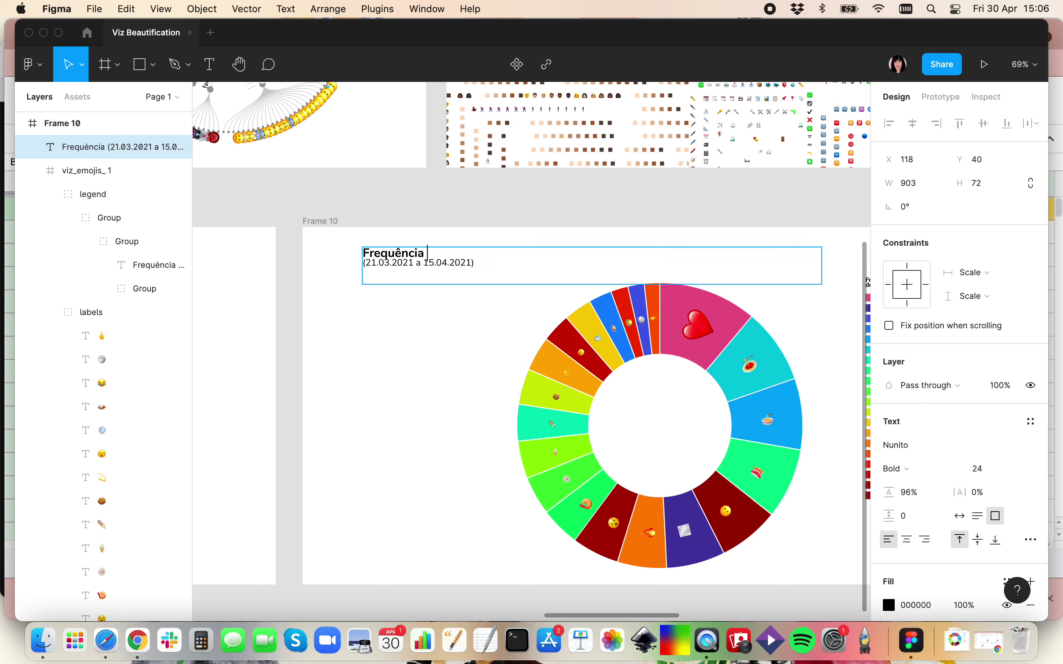
# Replace the remaining bold word with the title "Emojis mais utilizados no comentários do vídeo"
pyautogui.press('BackSpace')
pyautogui.press('BackSpace')
pyautogui.press('BackSpace')
pyautogui.press('BackSpace')
pyautogui.press('BackSpace')
pyautogui.press('BackSpace')
pyautogui.press('BackSpace')
pyautogui.press('BackSpace')
pyautogui.press('BackSpace')
pyautogui.press('BackSpace')
pyautogui.write('Emojis mais utilizados no comentários')
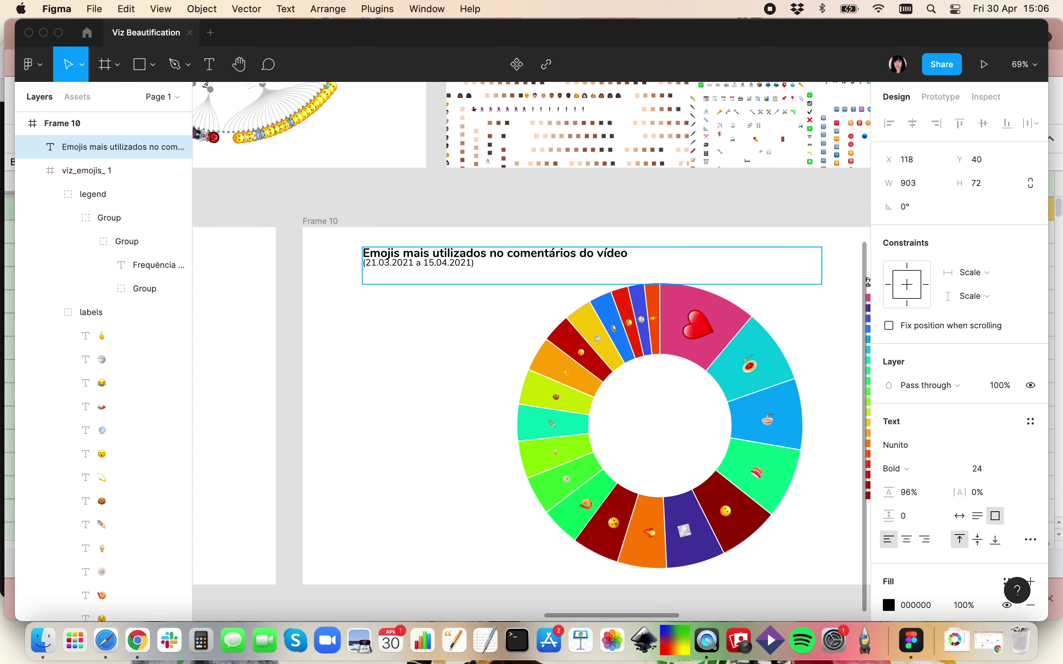
pyautogui.write(' do vídeo')
# Switch to Chrome and copy the YouTube video's title, "New Emojis Coming Out in 2021"
pyautogui.click(137, 641)
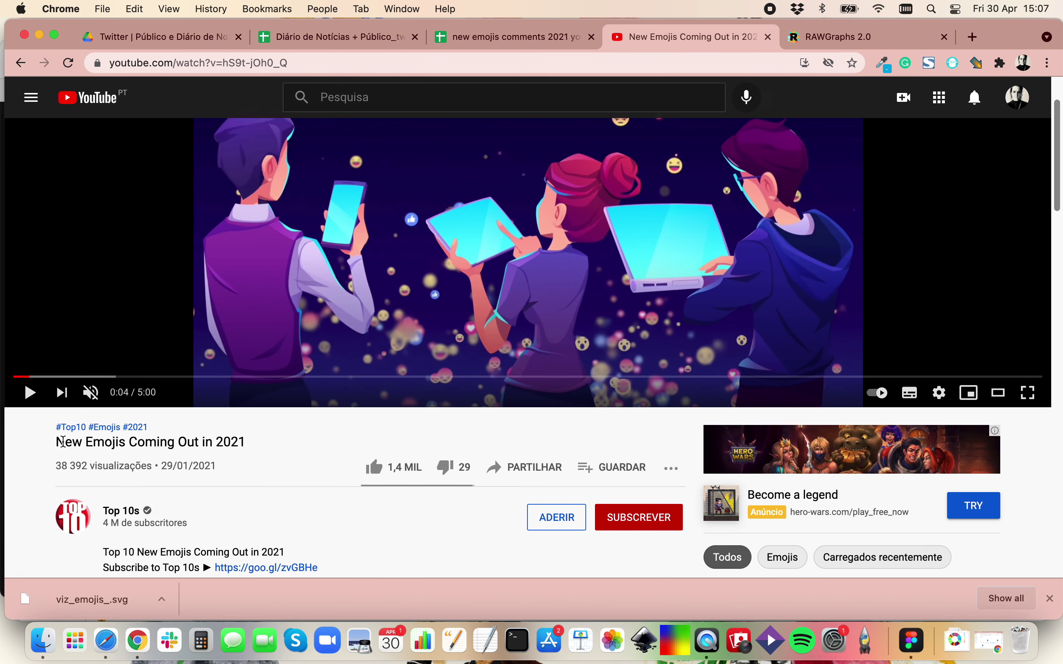
pyautogui.moveTo(58, 443); pyautogui.dragTo(259, 451)
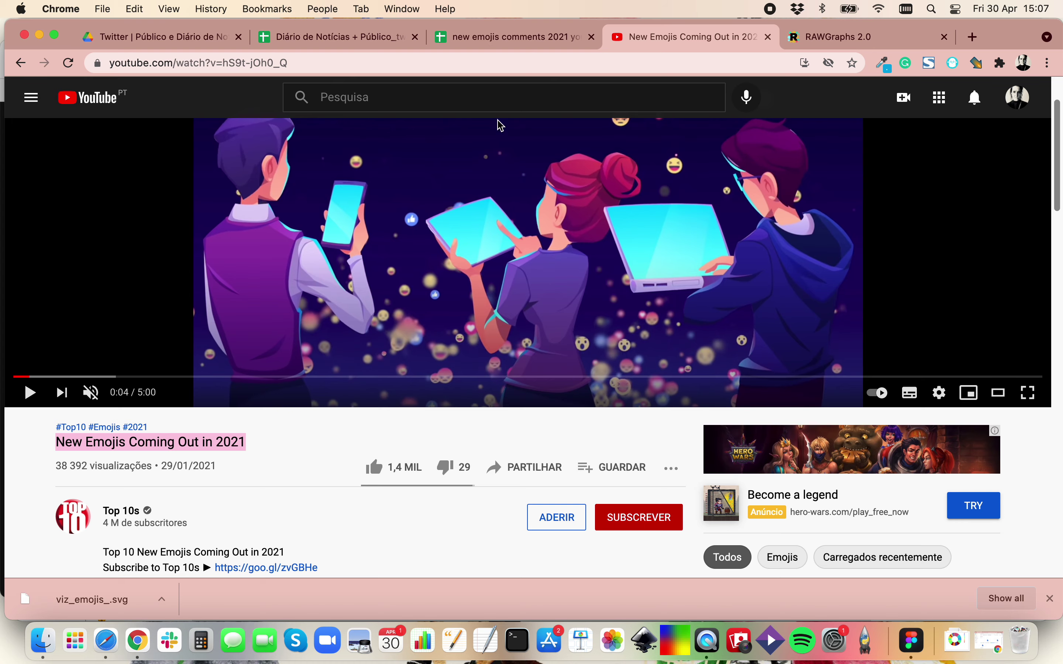
pyautogui.click(440, 42)
pyautogui.click(364, 38)
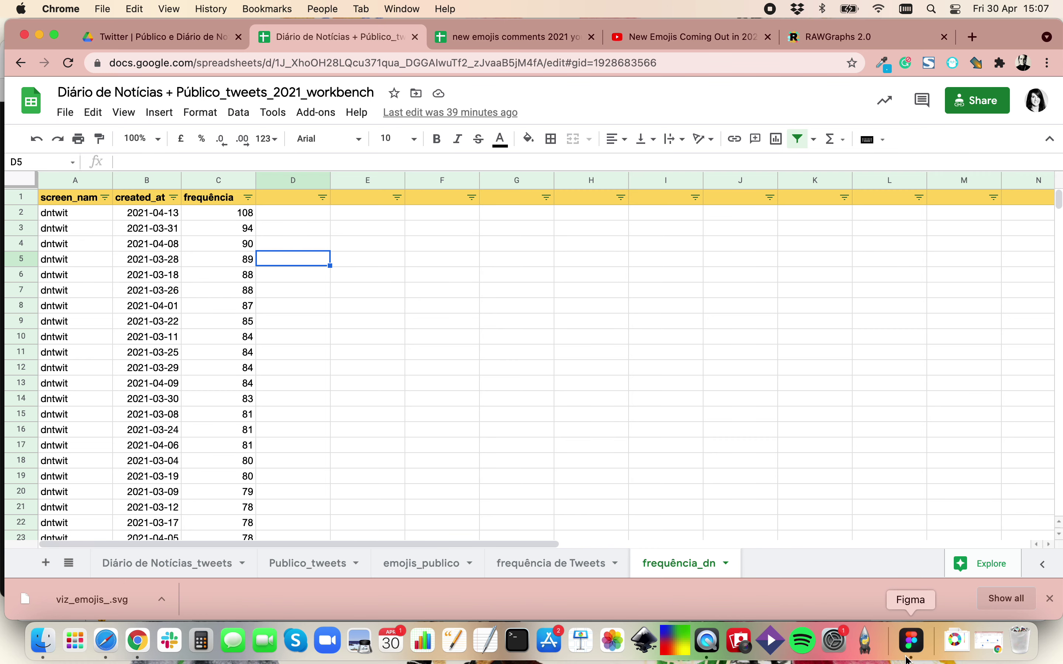
# Switch back to Figma and complete the bold title with “New Emojis Coming Out in 2021” no YouTube
pyautogui.click(912, 641)
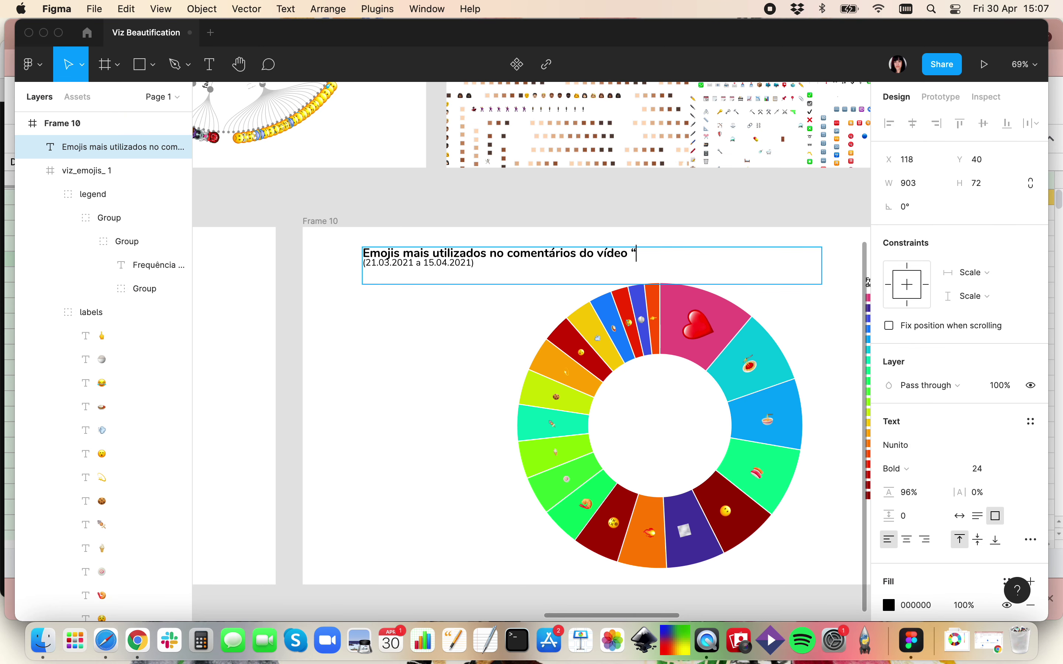
pyautogui.write('"New Emojis Coming Out in 2021"')
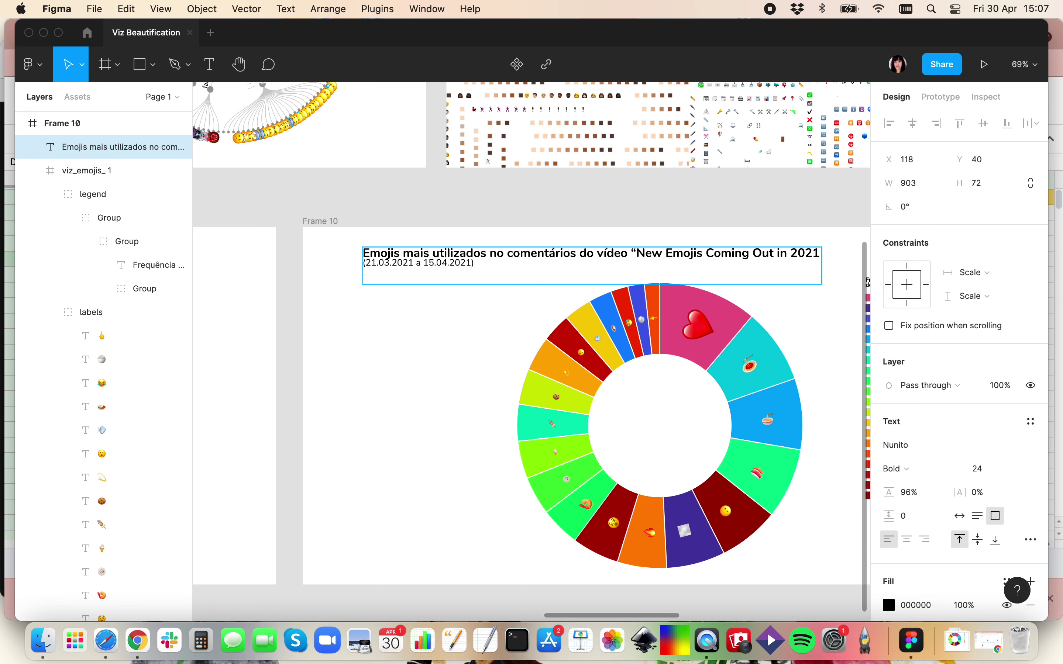
pyautogui.write('” no YouTube')
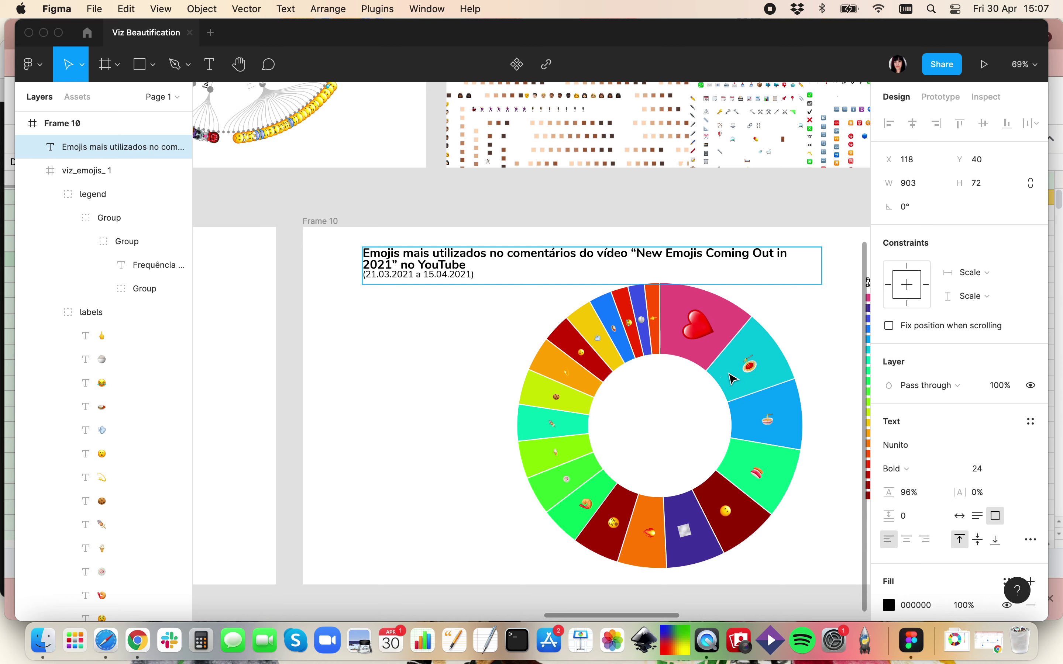
# Shorten the date range below the title to (2021) and join it to the end of the title line
pyautogui.moveTo(451, 275); pyautogui.dragTo(365, 275)
pyautogui.press('BackSpace')
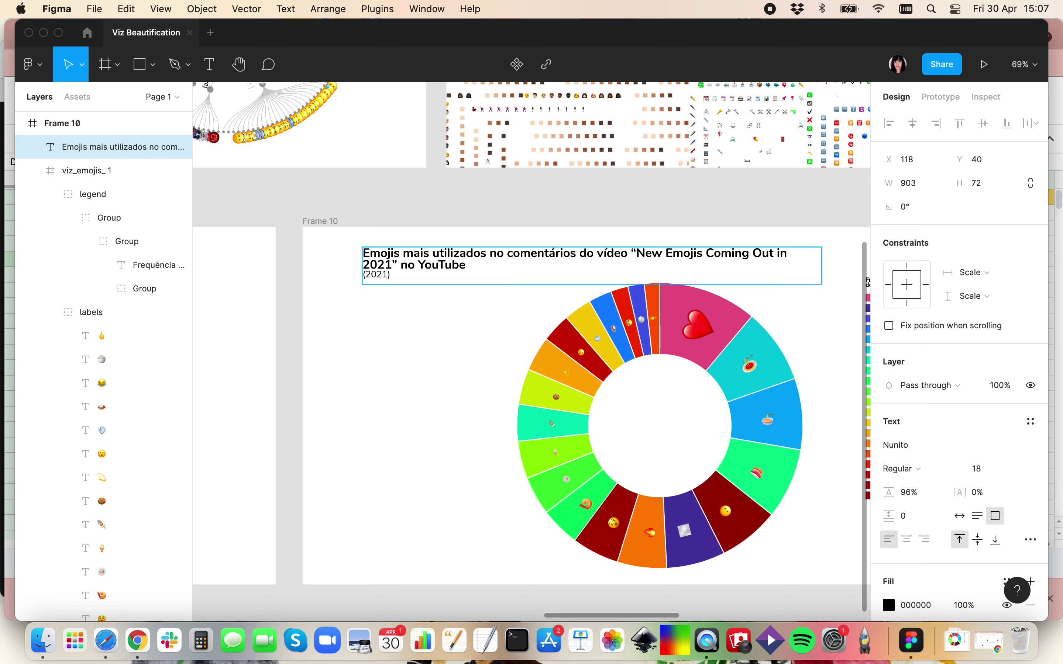
pyautogui.press('BackSpace')
# Break the title onto a second line before the quoted video name and finish editing the text
pyautogui.click(633, 254)
pyautogui.press('Return')
pyautogui.press('Escape')
pyautogui.click(415, 344)
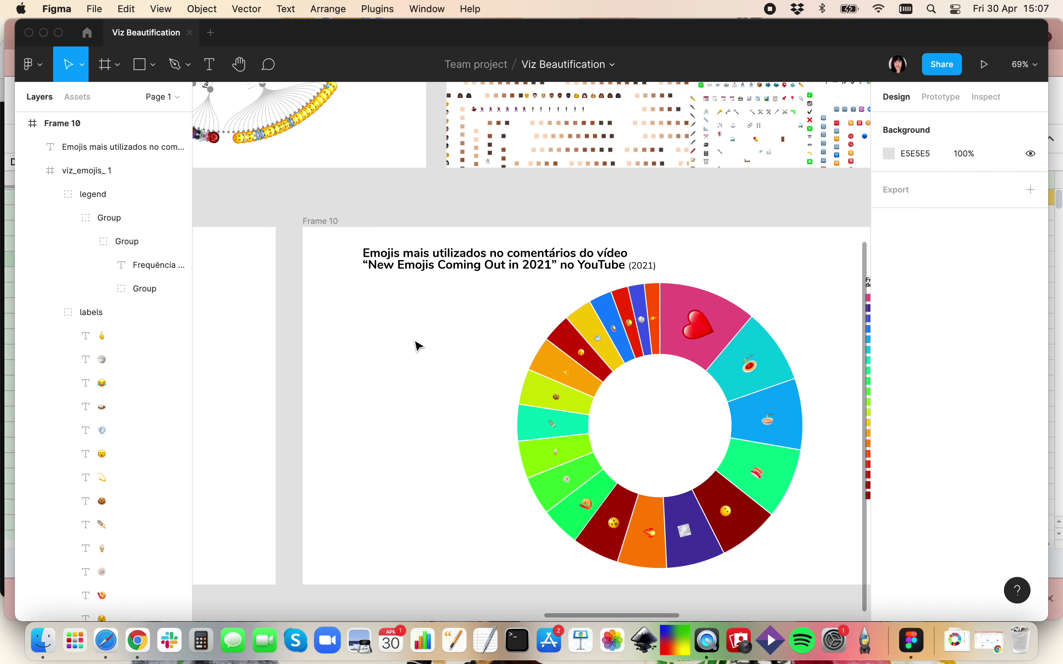
pyautogui.hscroll(-5, 655, 417)
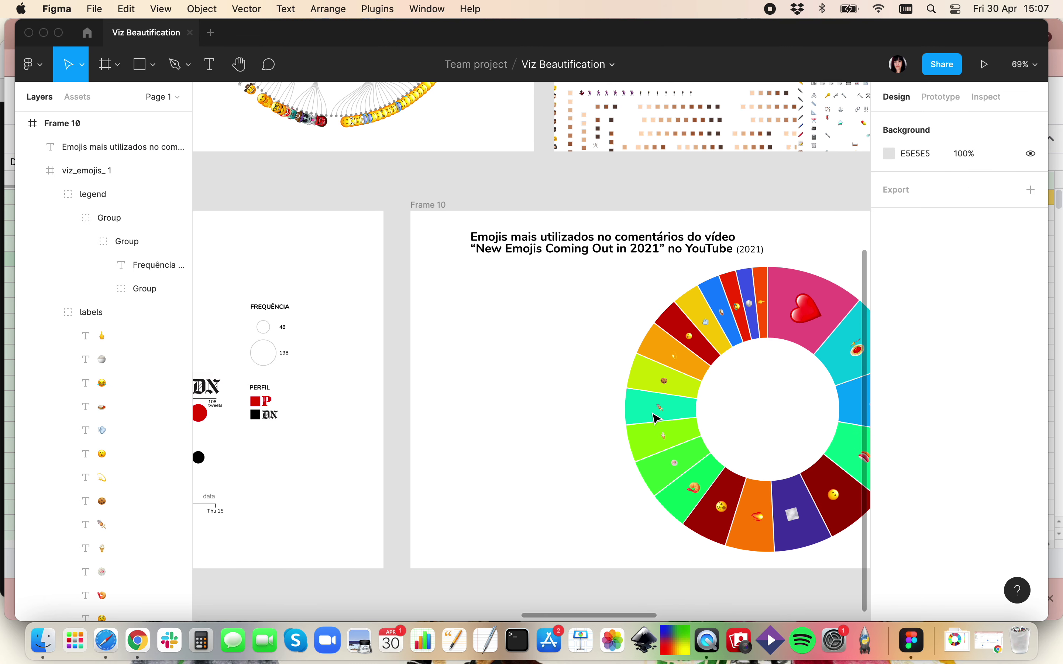
pyautogui.hscroll(10, 626, 409)
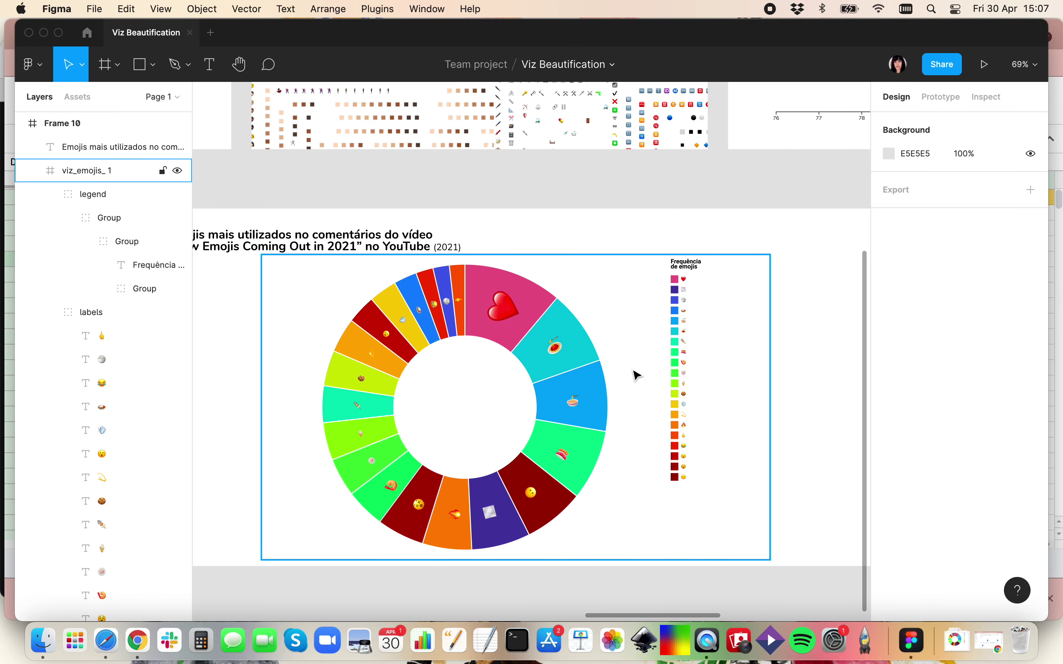
pyautogui.hscroll(-5, 633, 373)
pyautogui.hscroll(-10, 650, 360)
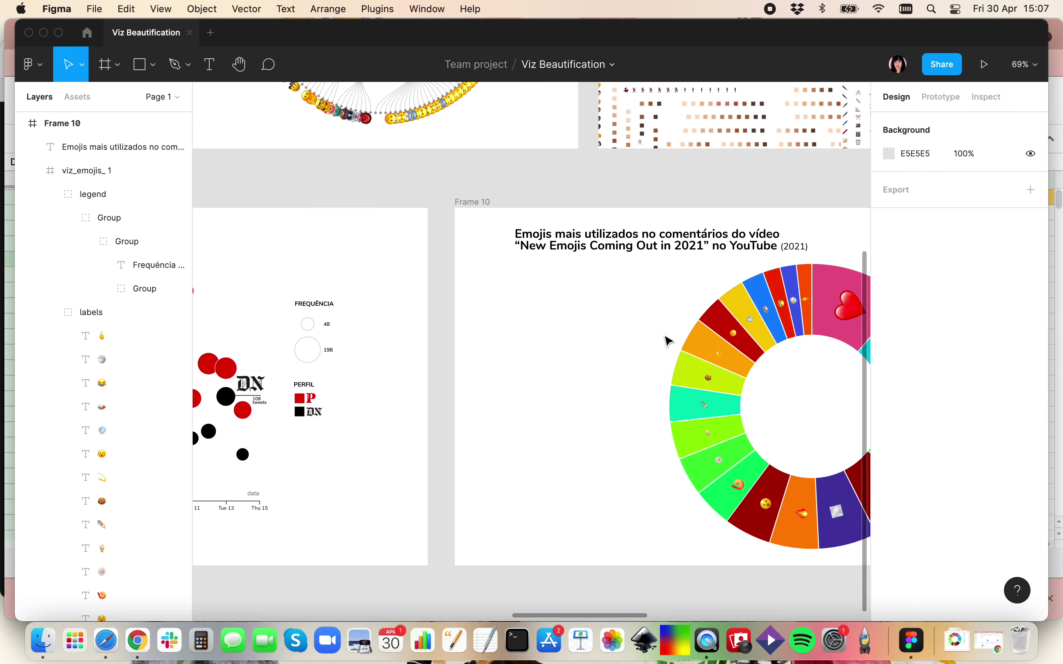
# Compare the emoji sunburst frame with the neighbouring chart frames, examining their title layout and logo placement
pyautogui.scroll(-2, 667, 341)
pyautogui.hscroll(10, 665, 340)
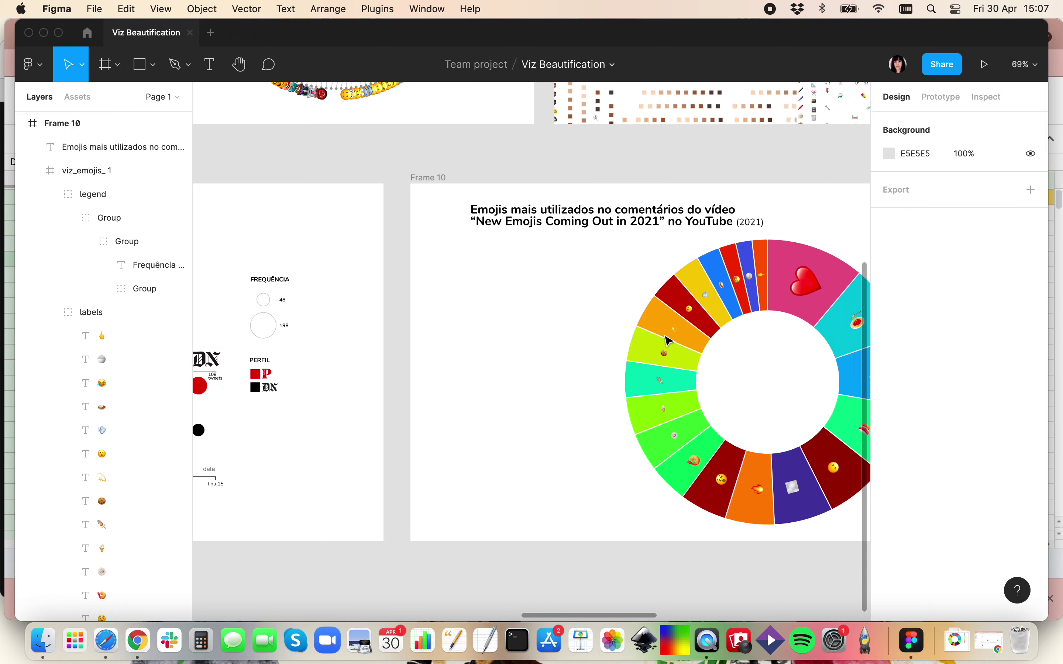
pyautogui.hscroll(2, 666, 341)
pyautogui.hscroll(-4, 666, 340)
pyautogui.scroll(1, 665, 340)
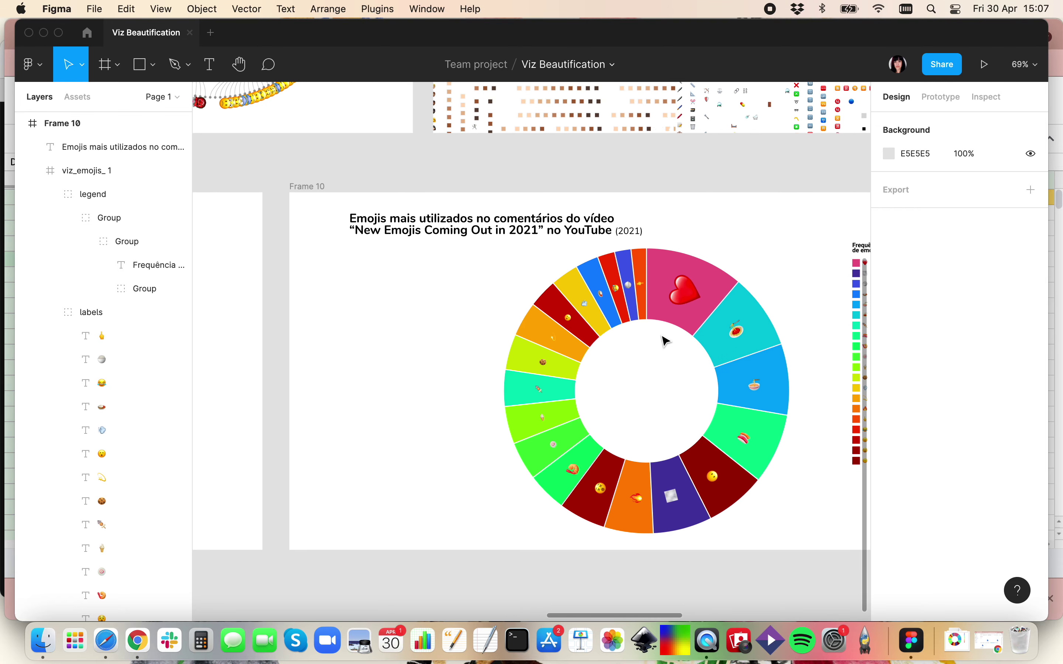
pyautogui.hscroll(-18, 666, 341)
pyautogui.scroll(1, 459, 332)
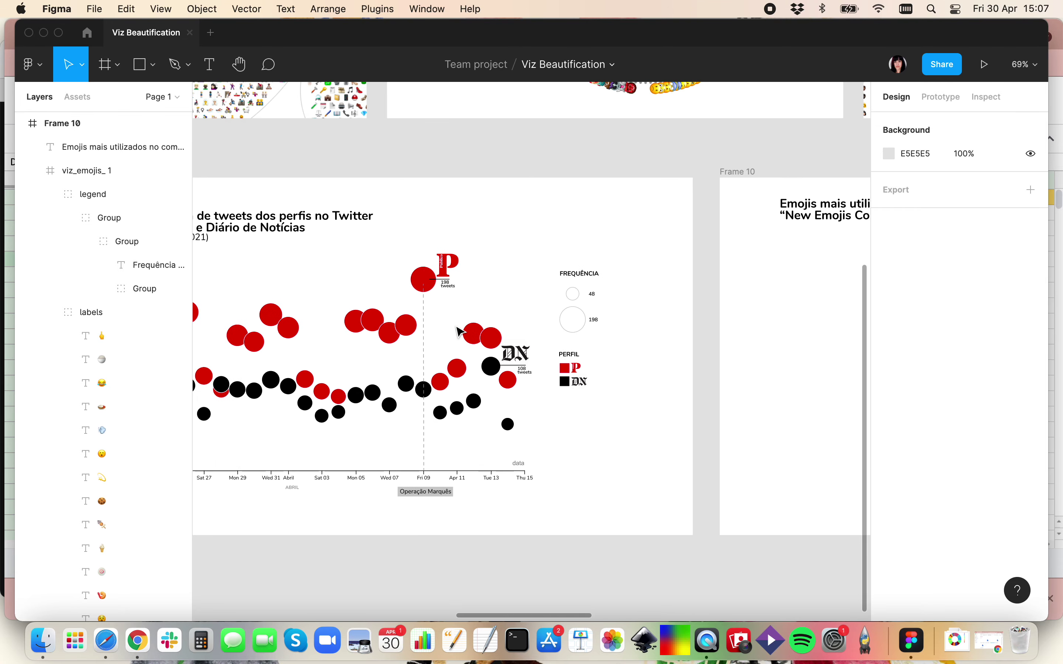
pyautogui.hscroll(-7, 459, 332)
pyautogui.hscroll(-20, 248, 237)
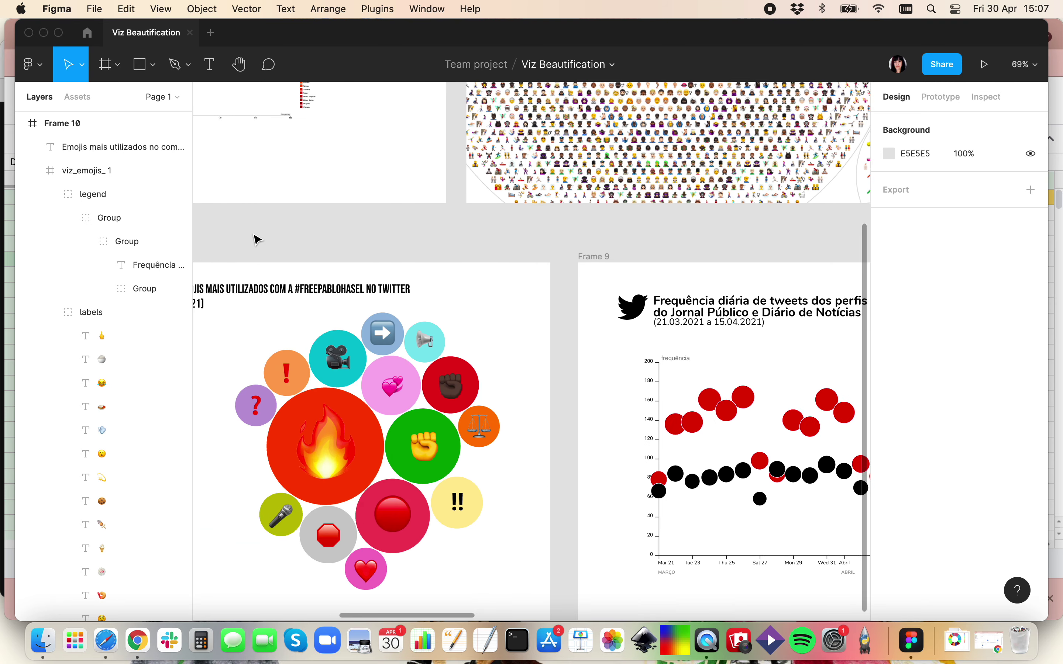
pyautogui.hscroll(15, 349, 284)
pyautogui.hscroll(10, 351, 286)
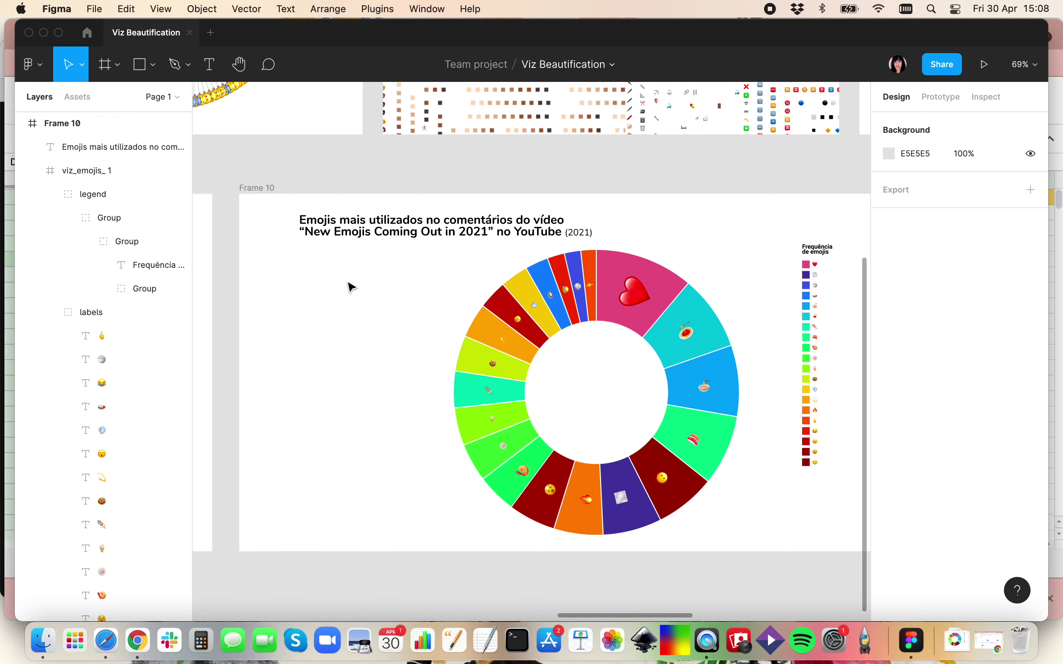
# Switch to Chrome and search Google for "logo youtube" in a new tab
pyautogui.click(137, 648)
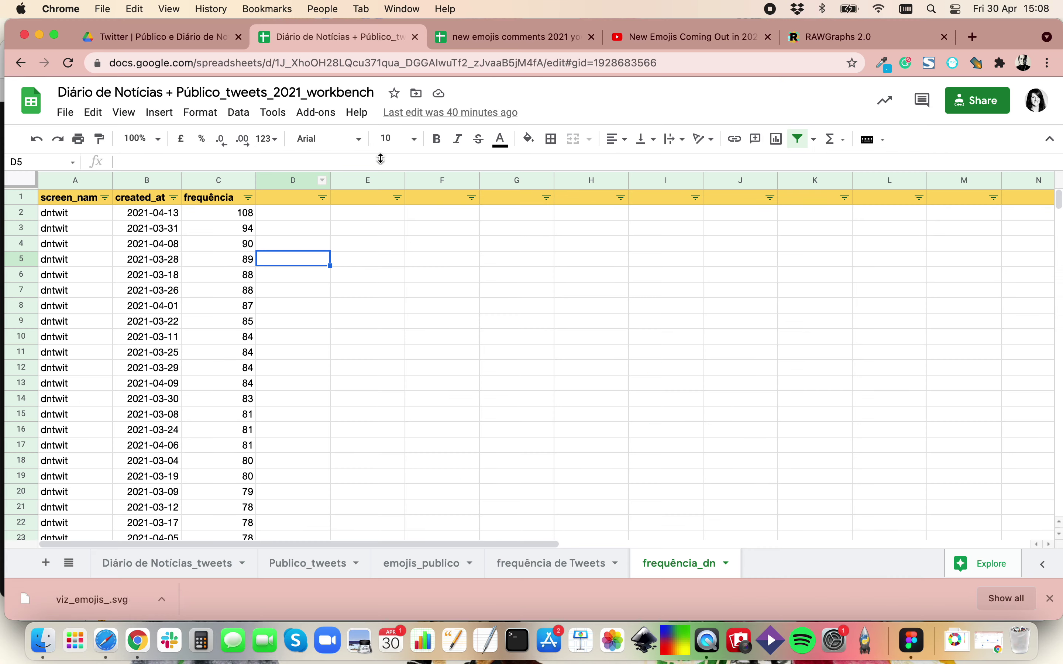
pyautogui.press('super+t')
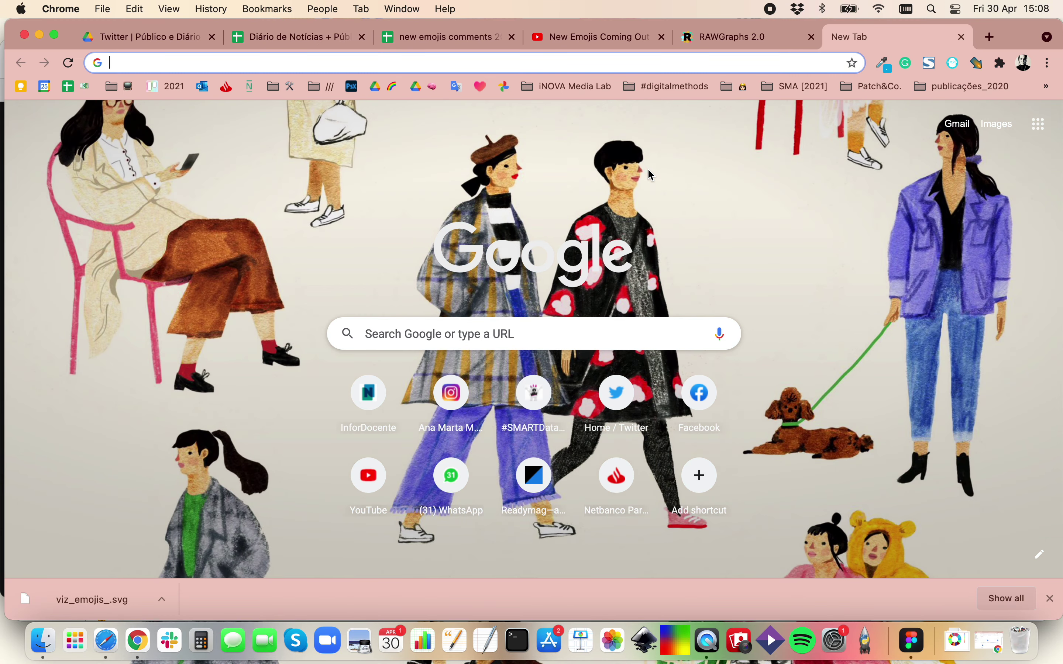
pyautogui.write('logo u')
pyautogui.press('BackSpace')
pyautogui.write('yoi')
pyautogui.press('BackSpace')
pyautogui.write('utube')
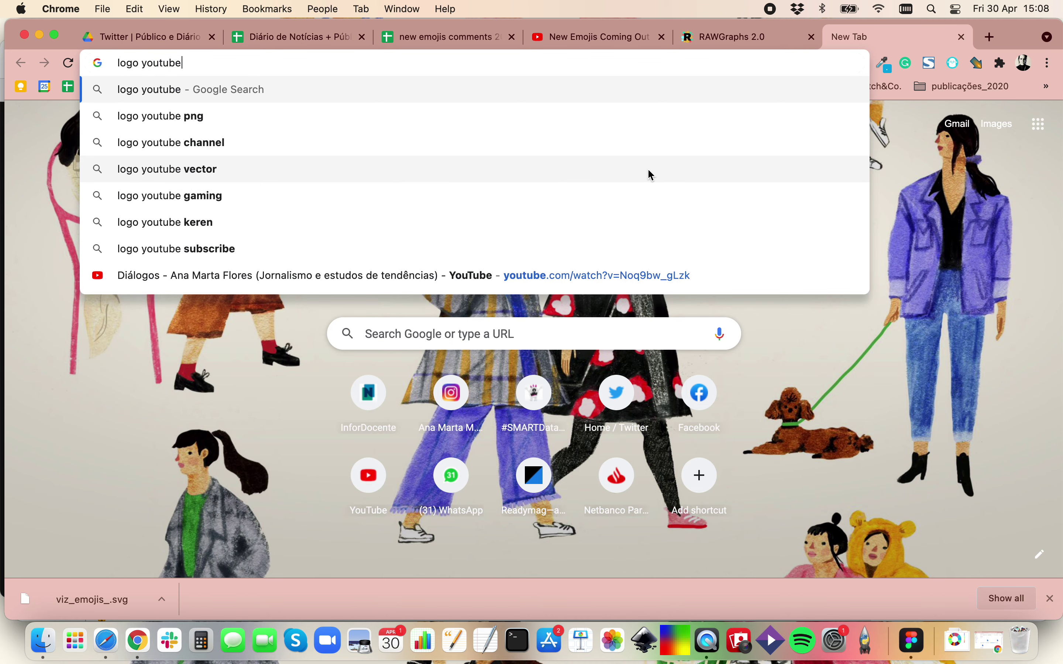
pyautogui.press('Return')
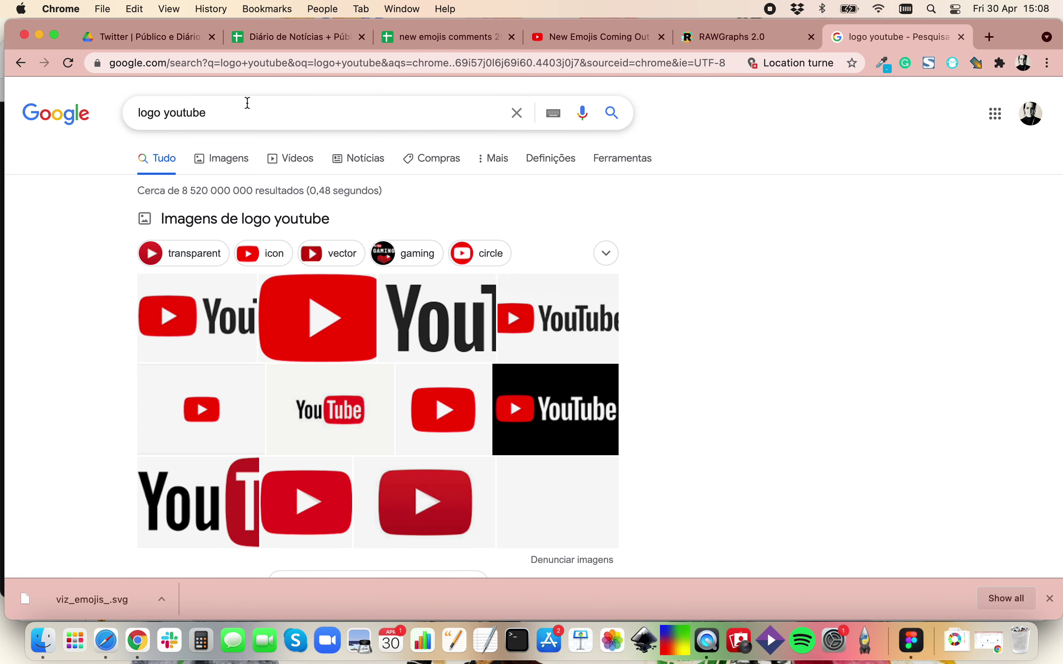
# Show the image results for the YouTube logo and filter them to transparent (Transparente) images
pyautogui.click(219, 164)
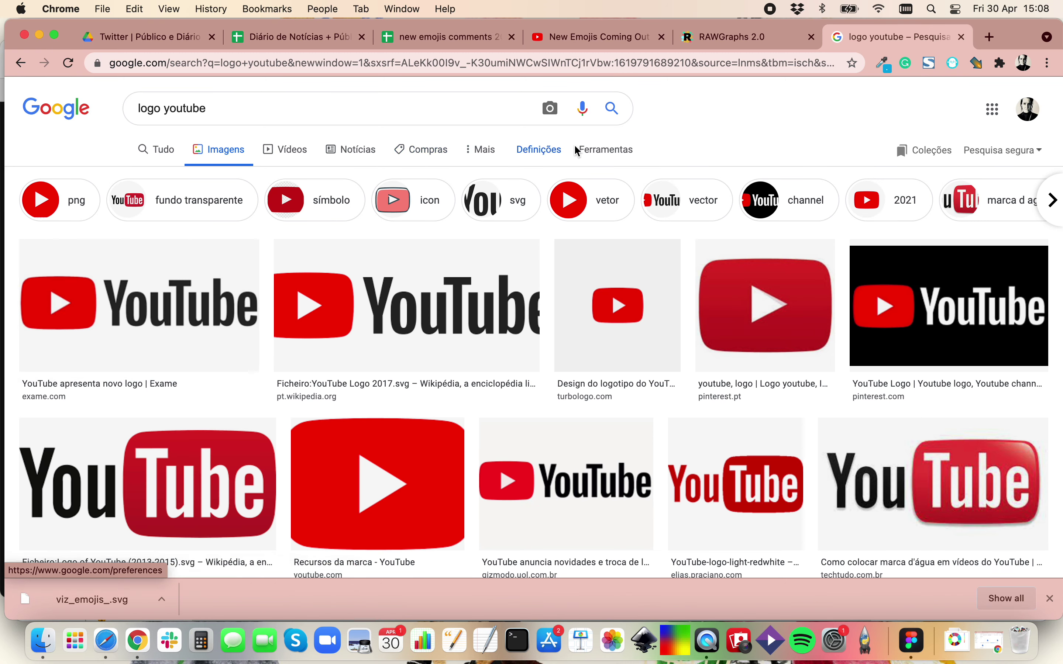
pyautogui.click(596, 159)
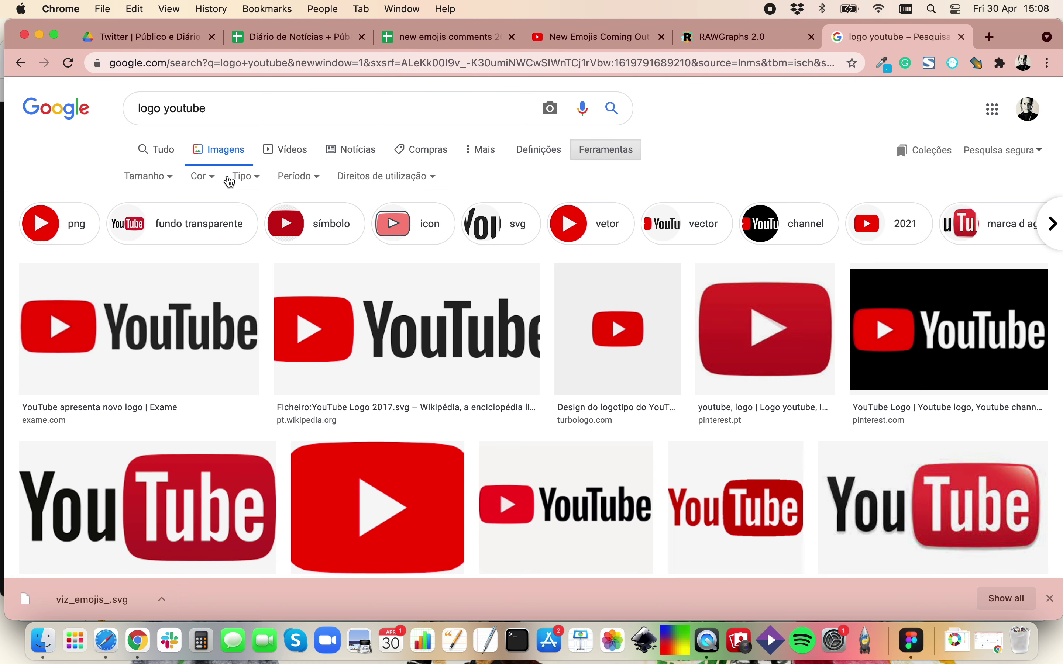
pyautogui.click(214, 177)
pyautogui.click(221, 248)
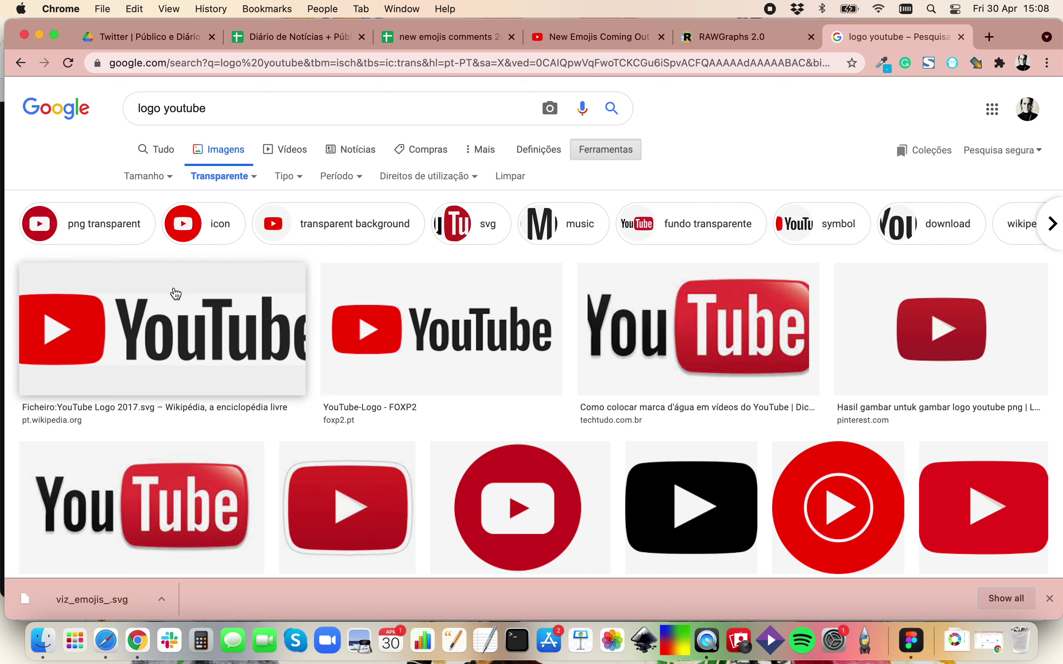
# Open the red play-button YouTube logo from trucao.com.br among the transparent results and copy the image
pyautogui.click(178, 334)
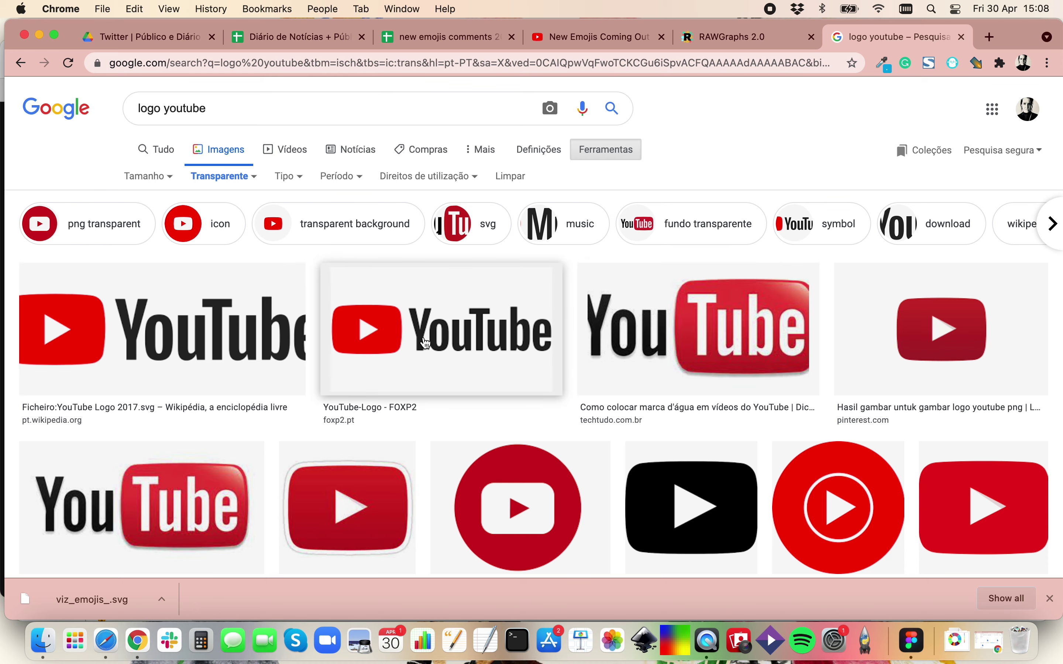
pyautogui.scroll(-5, 949, 346)
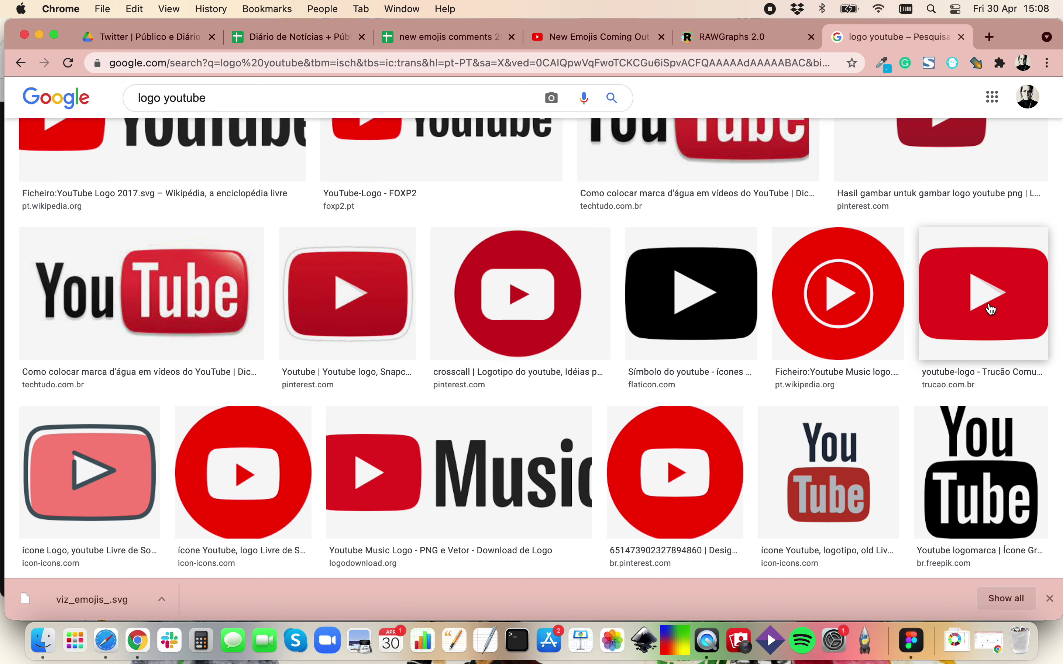
pyautogui.click(1004, 294)
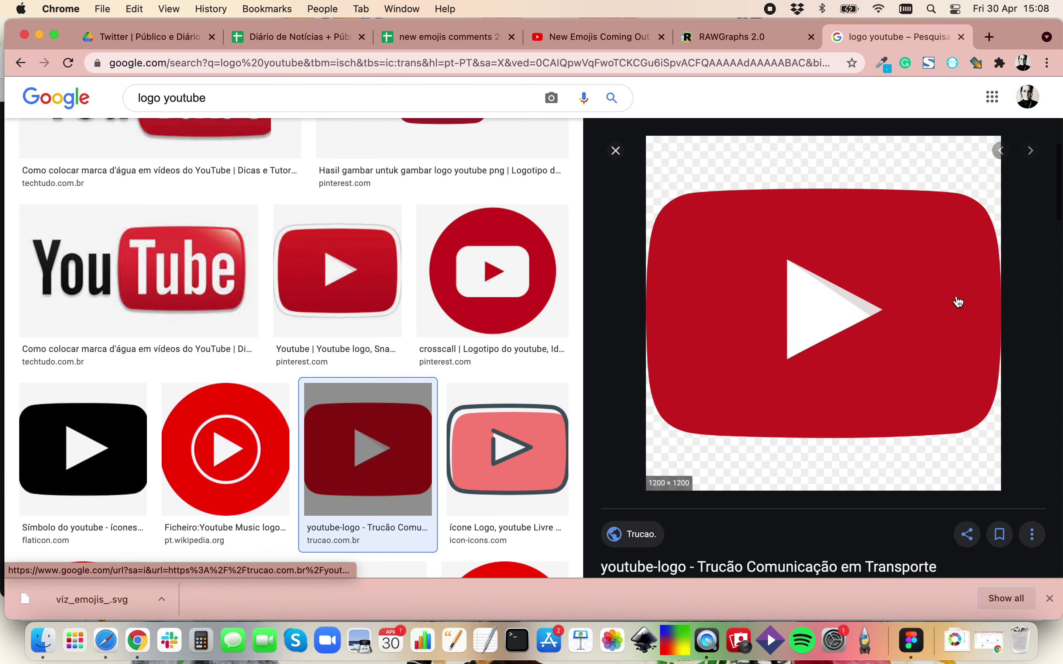
pyautogui.rightClick(779, 313)
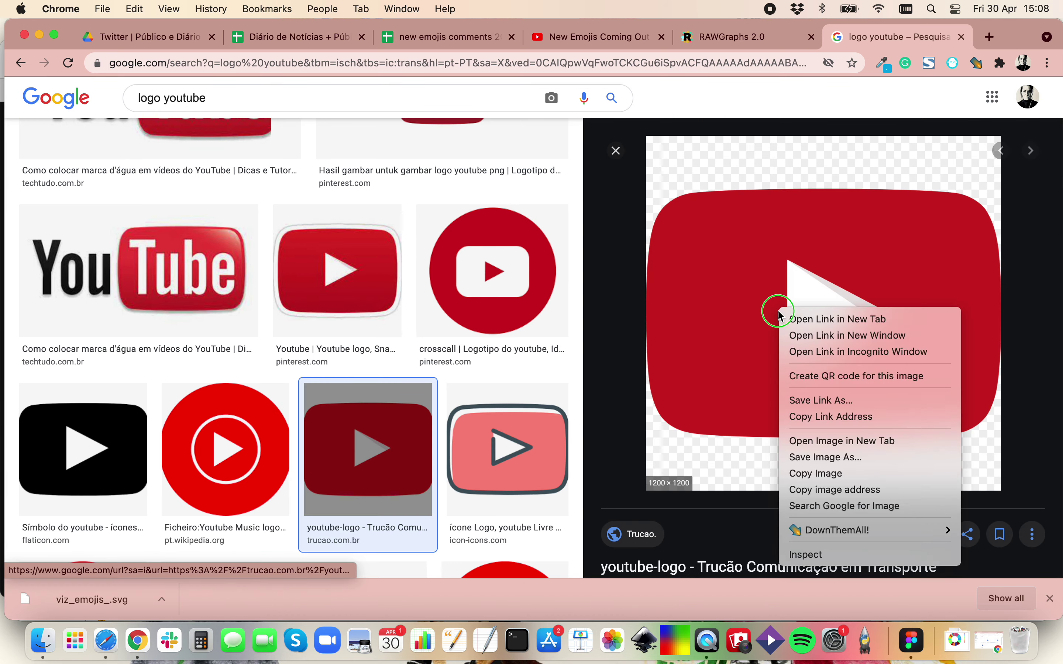
pyautogui.click(830, 473)
# Switch to Figma, paste the YouTube logo, shrink it to a small icon and place it before the title in Frame 10
pyautogui.click(925, 655)
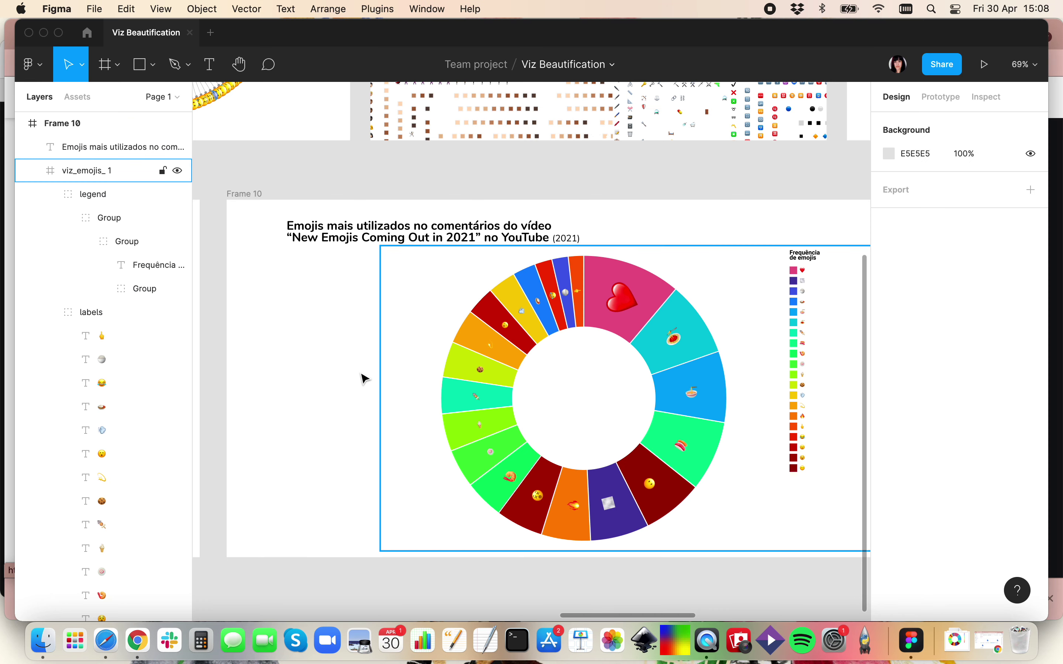
pyautogui.press('super+v')
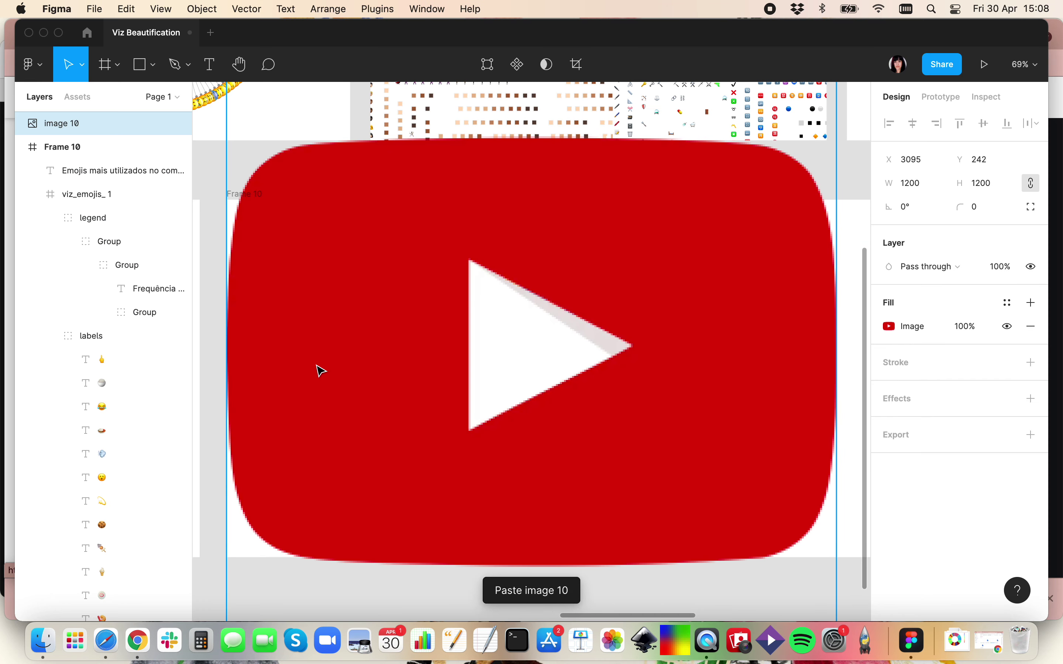
pyautogui.scroll(-5, 355, 318)
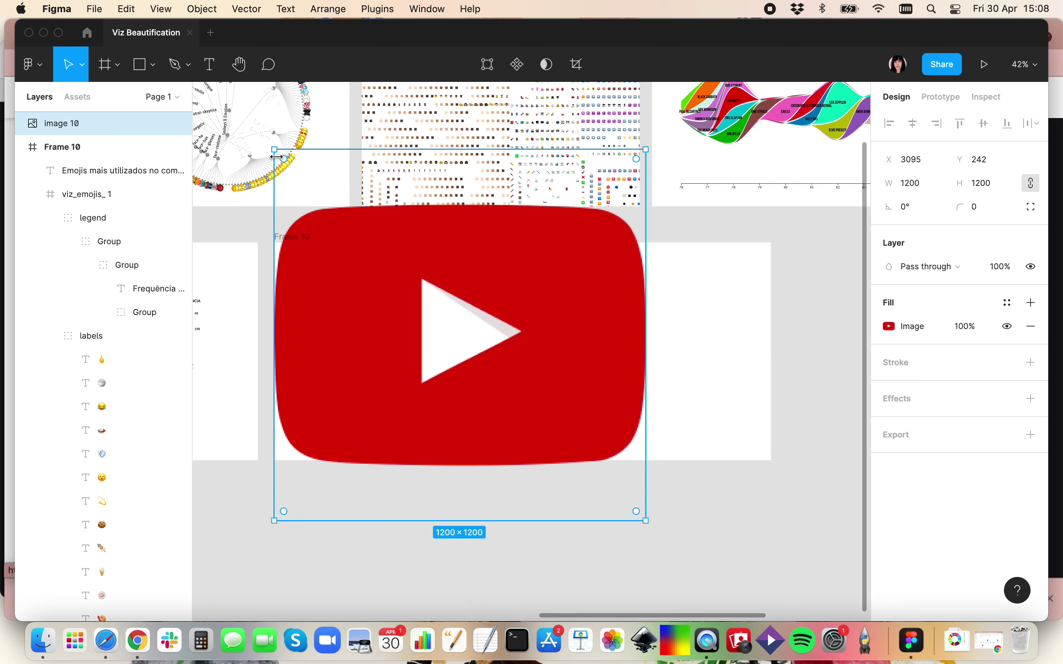
pyautogui.moveTo(275, 156); pyautogui.dragTo(602, 517)
pyautogui.moveTo(602, 476); pyautogui.dragTo(330, 263)
# Shift the title text away from the YouTube logo to X 152, Y 40 and deselect it
pyautogui.scroll(5, 360, 325)
pyautogui.scroll(3, 361, 325)
pyautogui.hscroll(-3, 360, 325)
pyautogui.moveTo(411, 279); pyautogui.dragTo(432, 280)
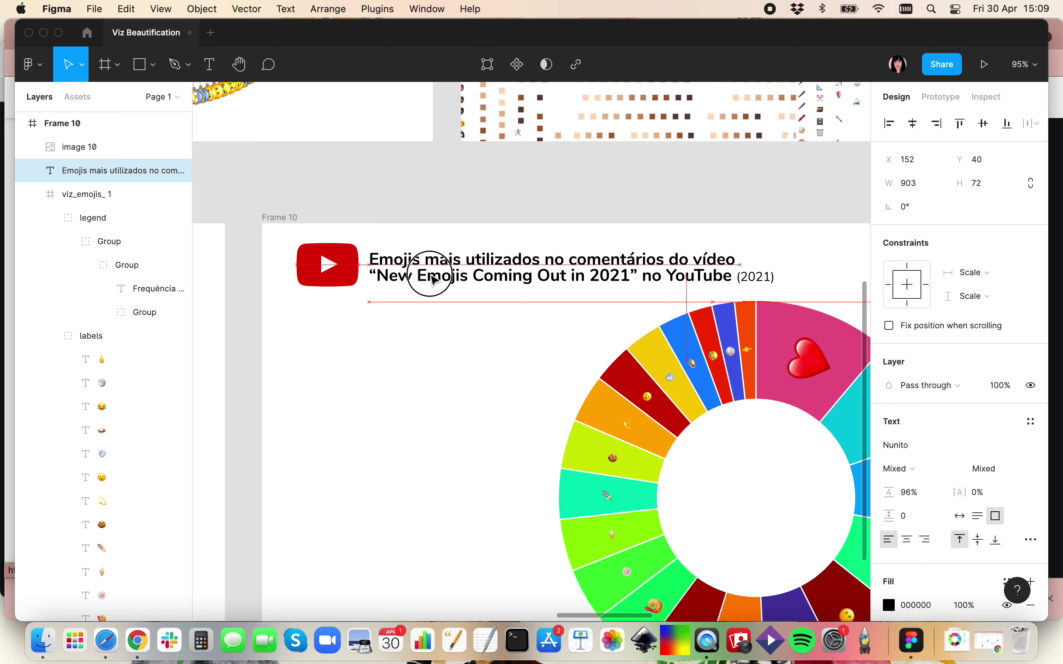
pyautogui.click(442, 361)
# Move the viz_emojis_ 1 sunburst chart left beneath the title, to about X 123, Y 94
pyautogui.scroll(-5, 441, 361)
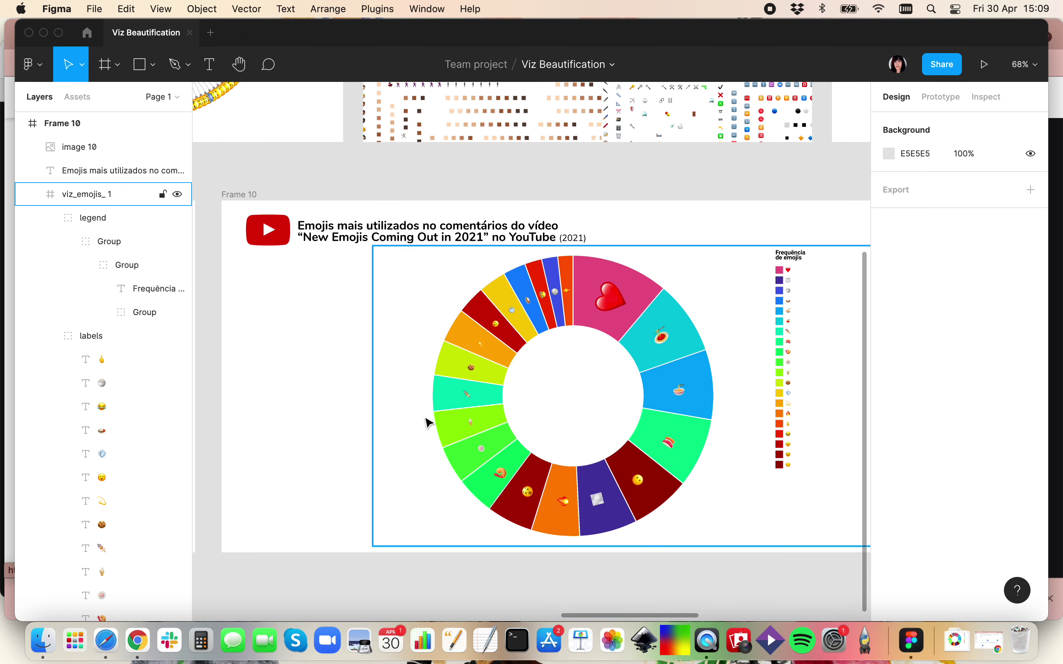
pyautogui.hscroll(3, 428, 423)
pyautogui.scroll(-1, 428, 423)
pyautogui.moveTo(618, 362); pyautogui.dragTo(528, 363)
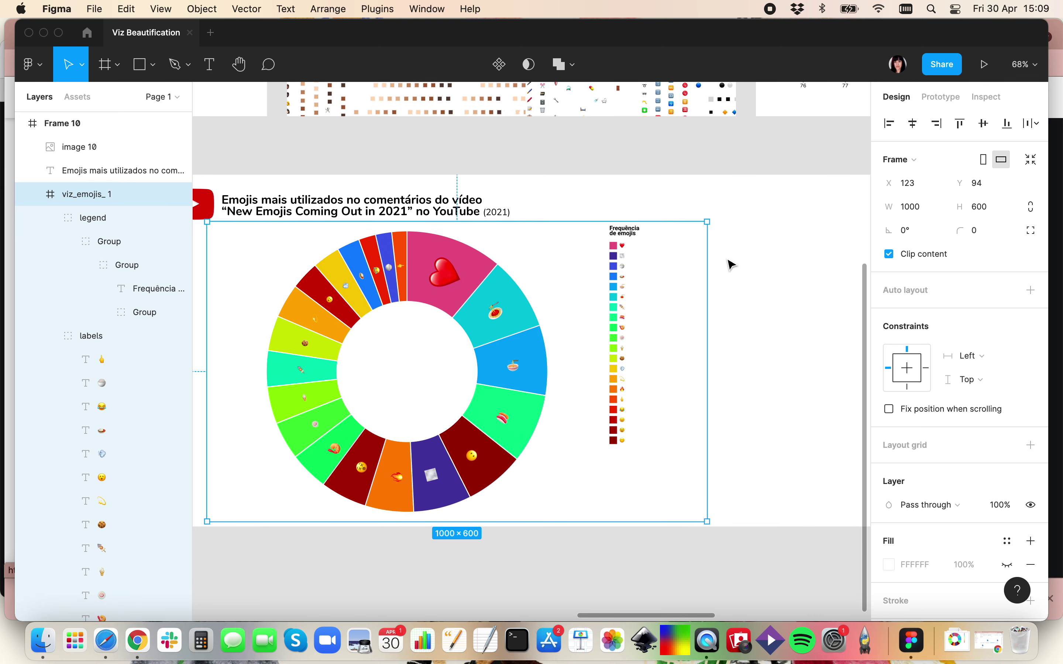
pyautogui.click(736, 288)
# Resize Frame 10 from its bottom-left corner to about 1578 × 854
pyautogui.scroll(-5, 769, 335)
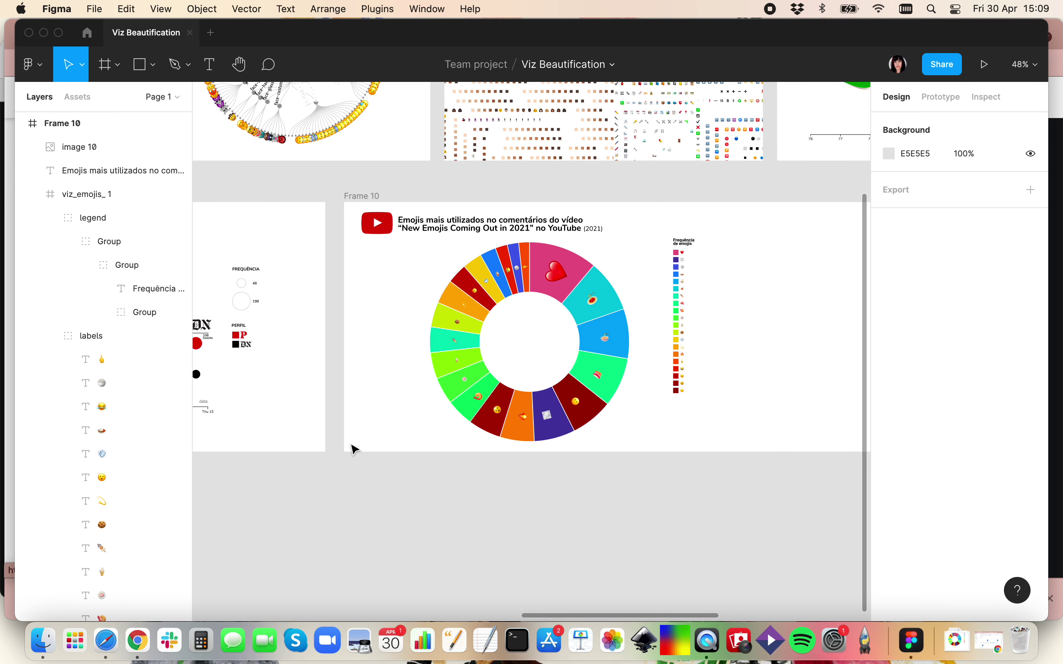
pyautogui.click(364, 195)
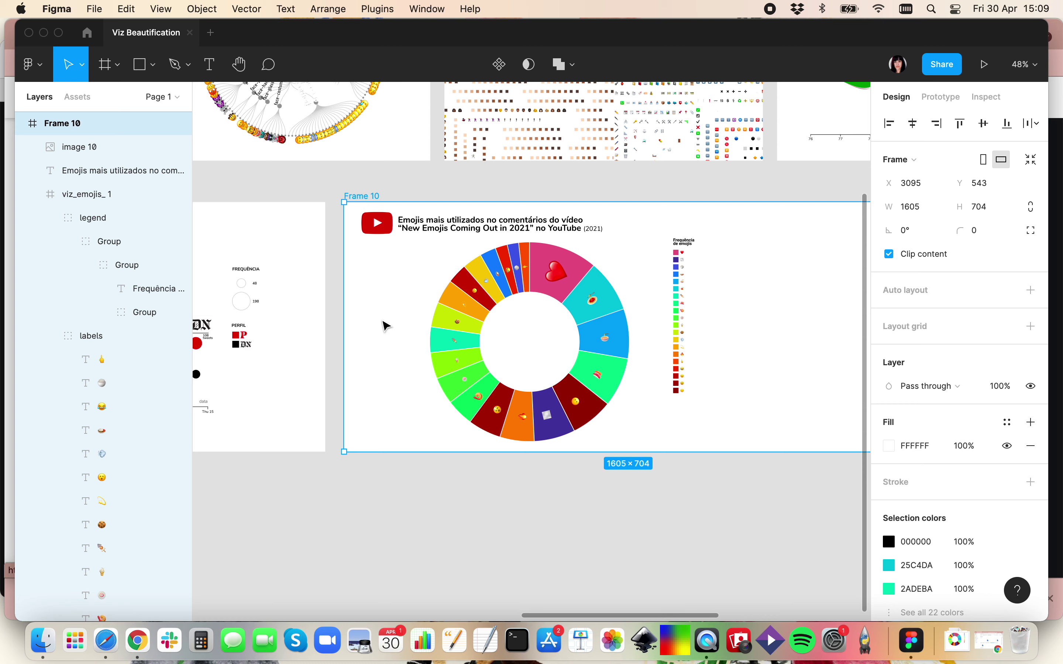
pyautogui.moveTo(344, 453); pyautogui.dragTo(353, 505)
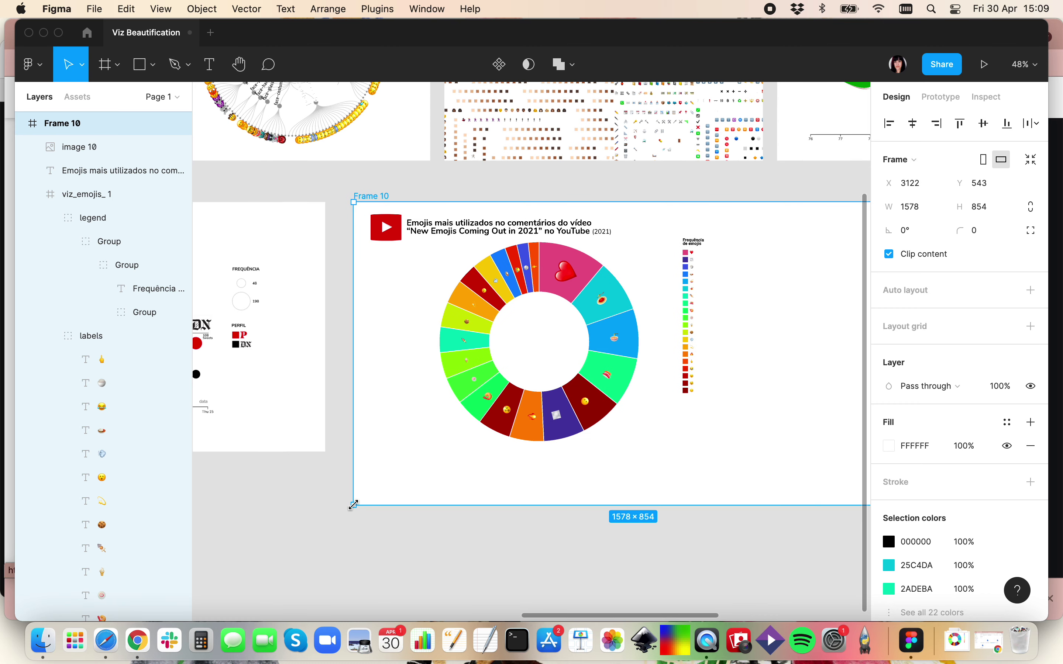
pyautogui.click(588, 477)
# Move the sunburst chart and its legend down and slightly left to leave more space below the title
pyautogui.moveTo(765, 485); pyautogui.dragTo(532, 277)
pyautogui.moveTo(613, 277); pyautogui.dragTo(569, 308)
pyautogui.click(777, 295)
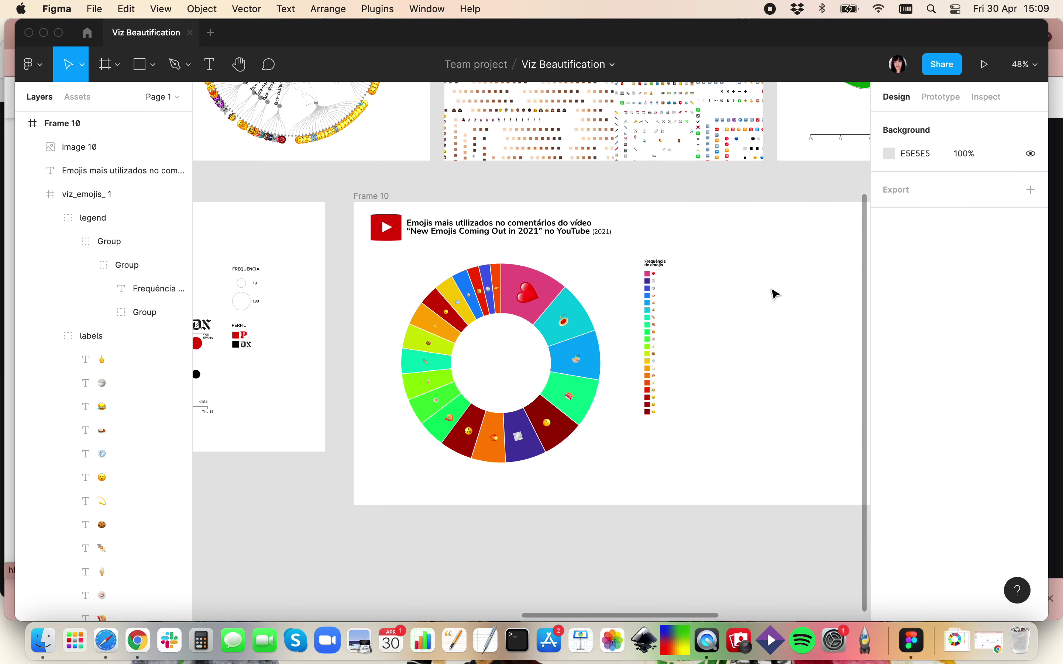
# Set the YouTube logo's image fill mode to Fit so the whole rounded logo shows, and deselect it
pyautogui.click(392, 235)
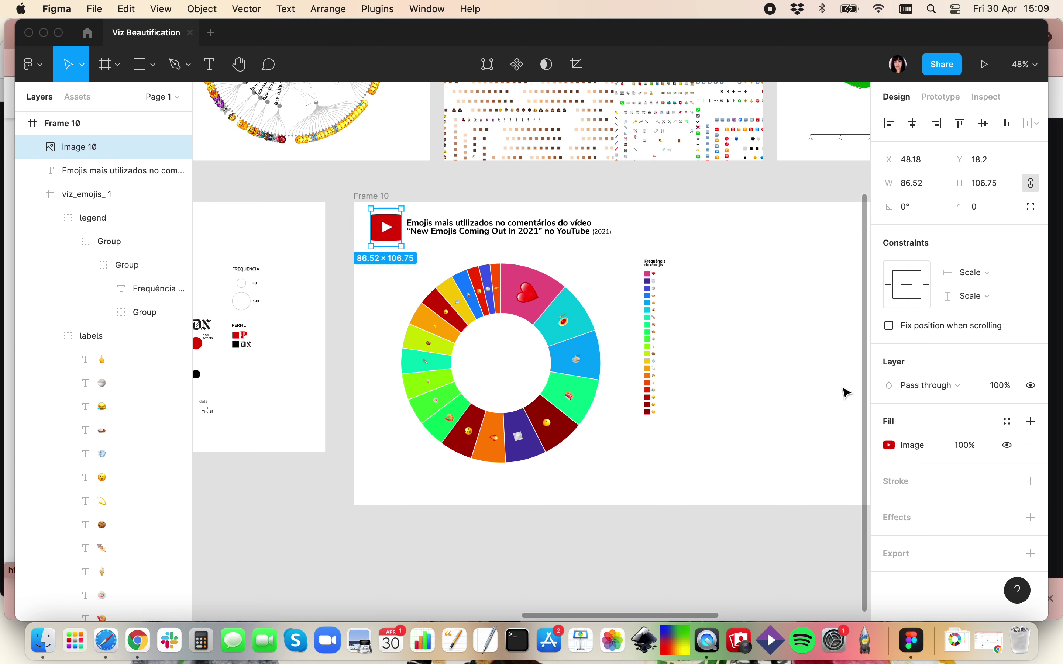
pyautogui.click(922, 446)
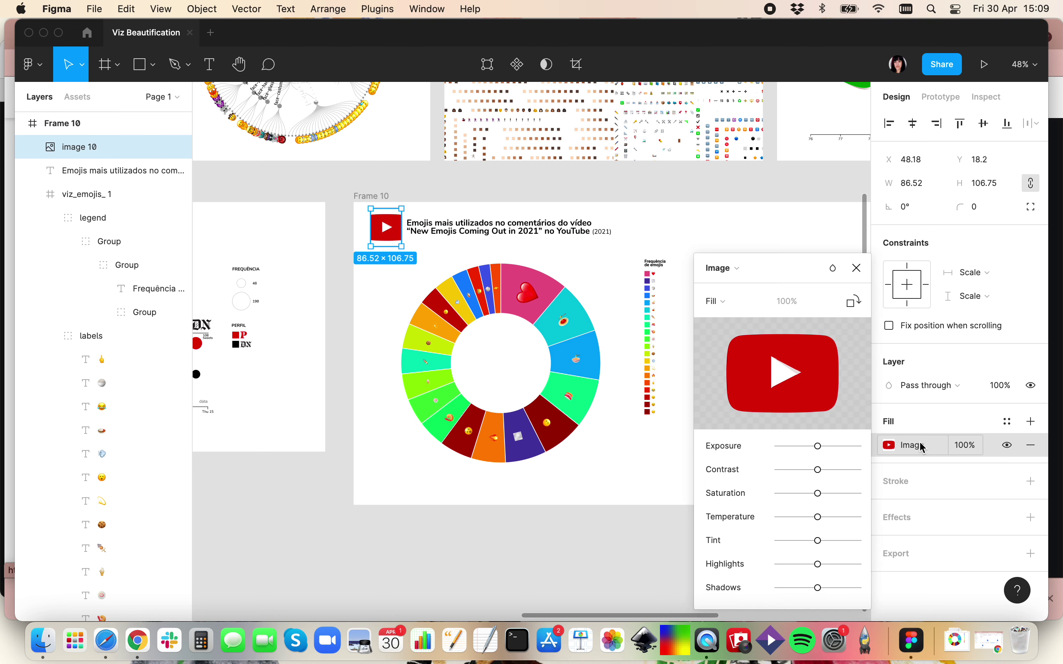
pyautogui.click(723, 302)
pyautogui.click(747, 320)
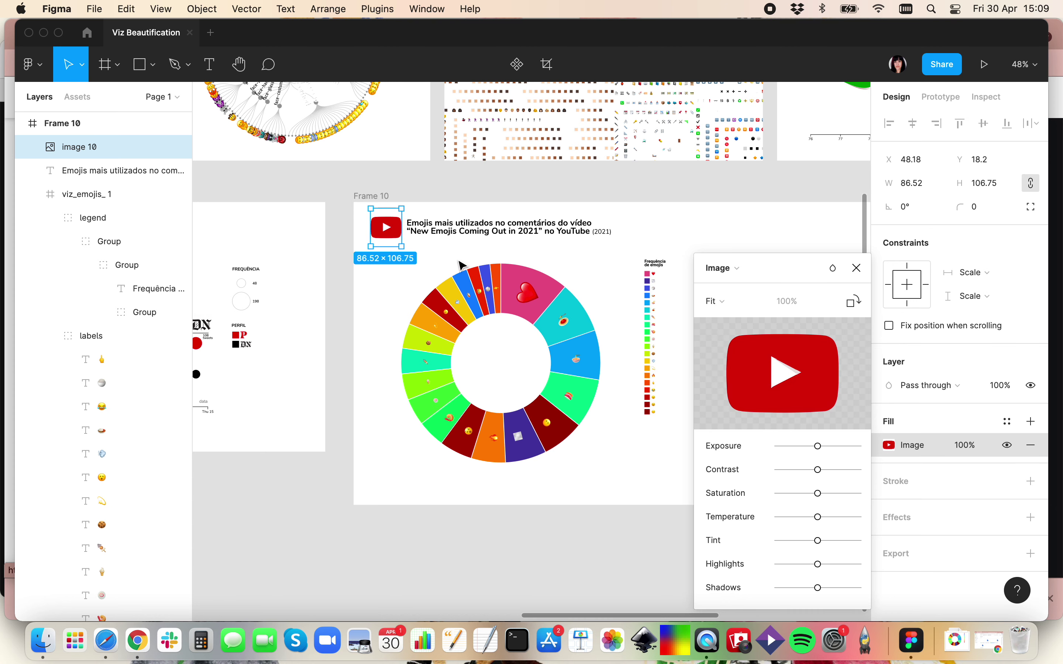
pyautogui.click(611, 261)
pyautogui.click(654, 240)
pyautogui.click(397, 233)
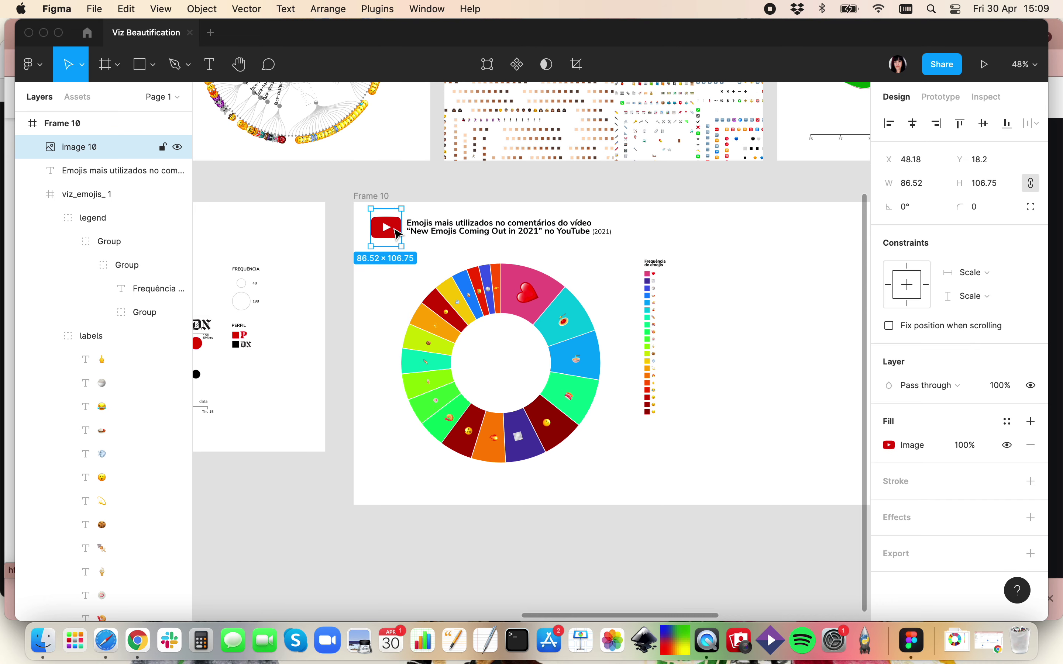
pyautogui.click(687, 261)
pyautogui.click(731, 238)
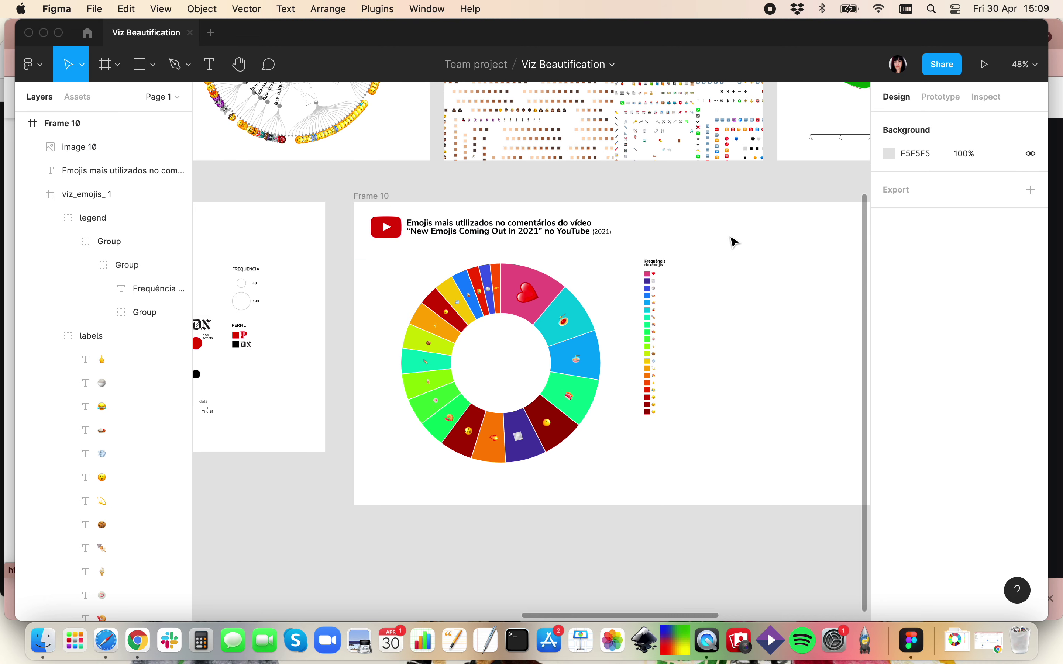
# Examine the Frame 10 layout up close, including the title, the sunburst's emojis and the legend
pyautogui.scroll(5, 730, 237)
pyautogui.hscroll(-10, 735, 242)
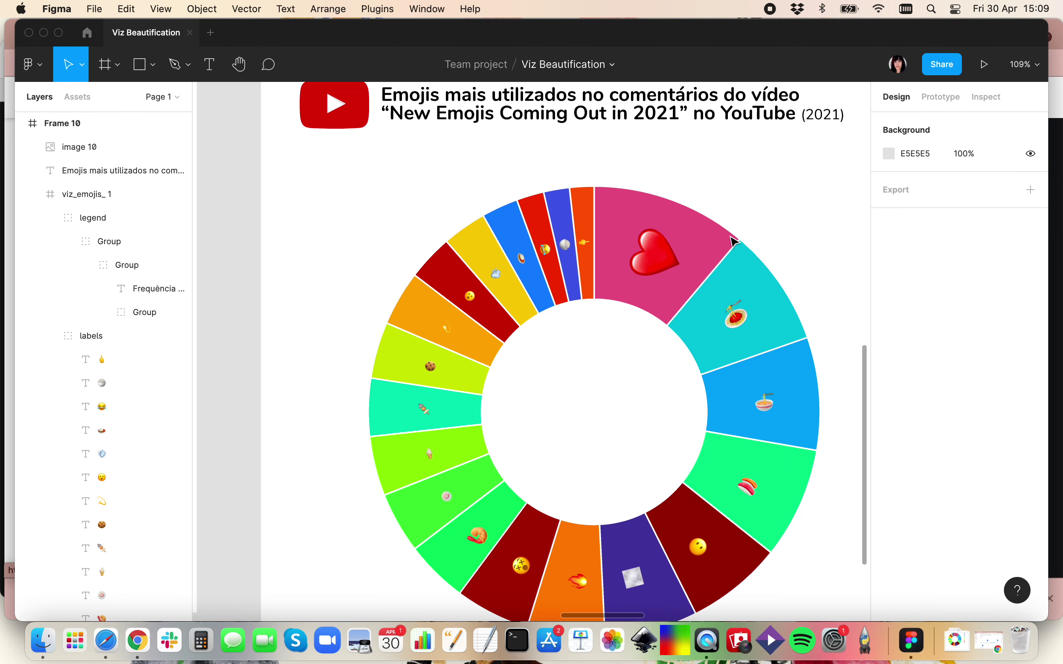
pyautogui.scroll(-2, 714, 262)
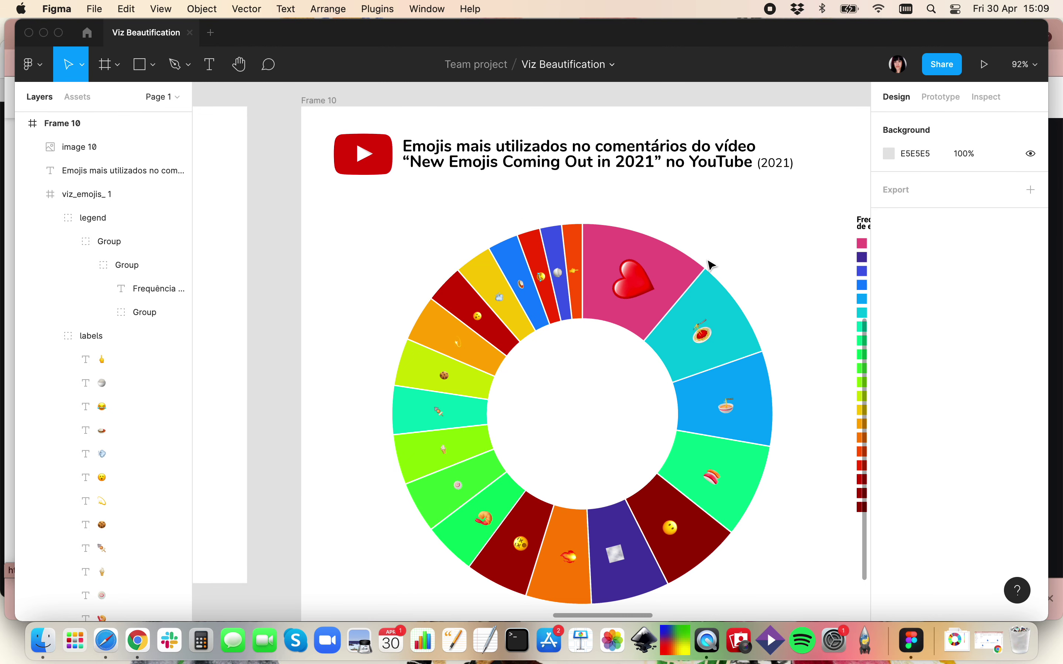
pyautogui.scroll(-2, 711, 264)
pyautogui.hscroll(5, 711, 263)
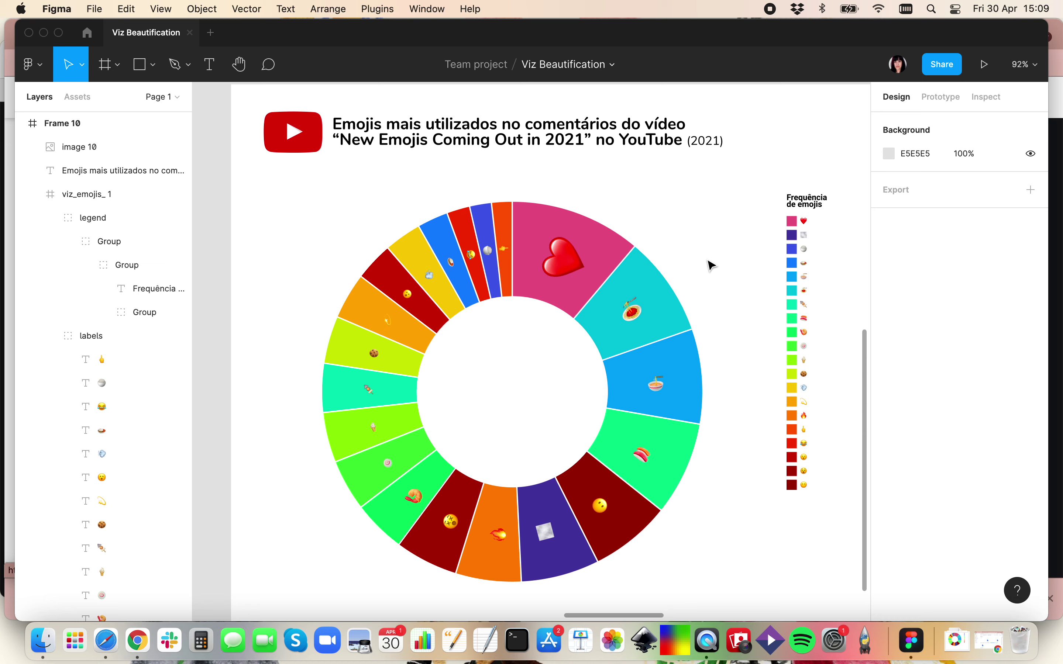
# Open viz_emojis_.svg from Downloads in Inkscape and switch back to the chart in Figma
pyautogui.click(956, 648)
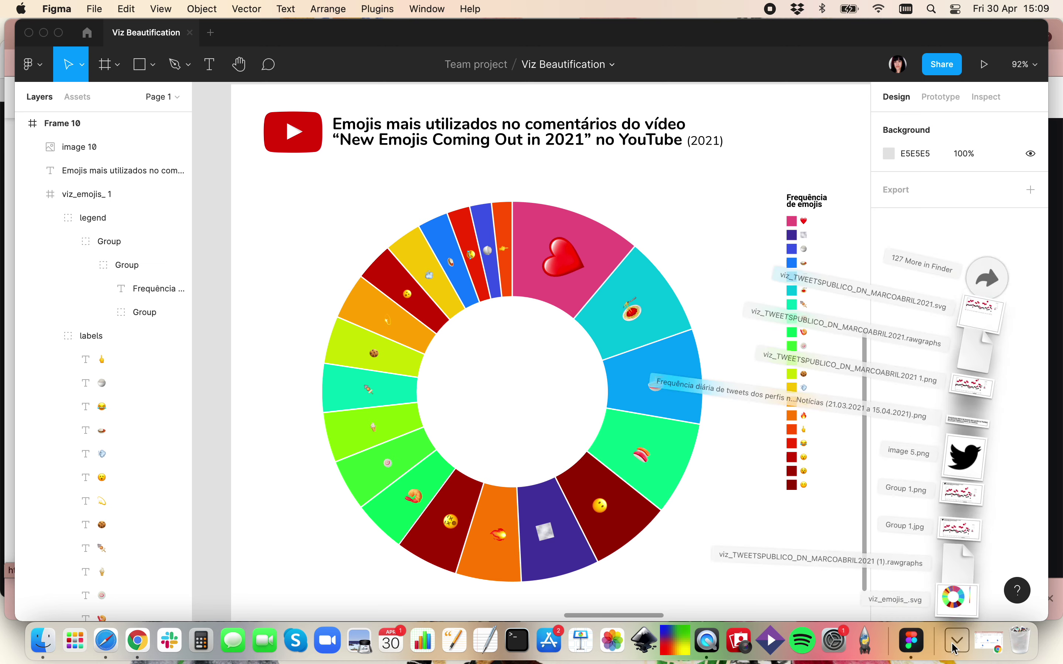
pyautogui.click(955, 588)
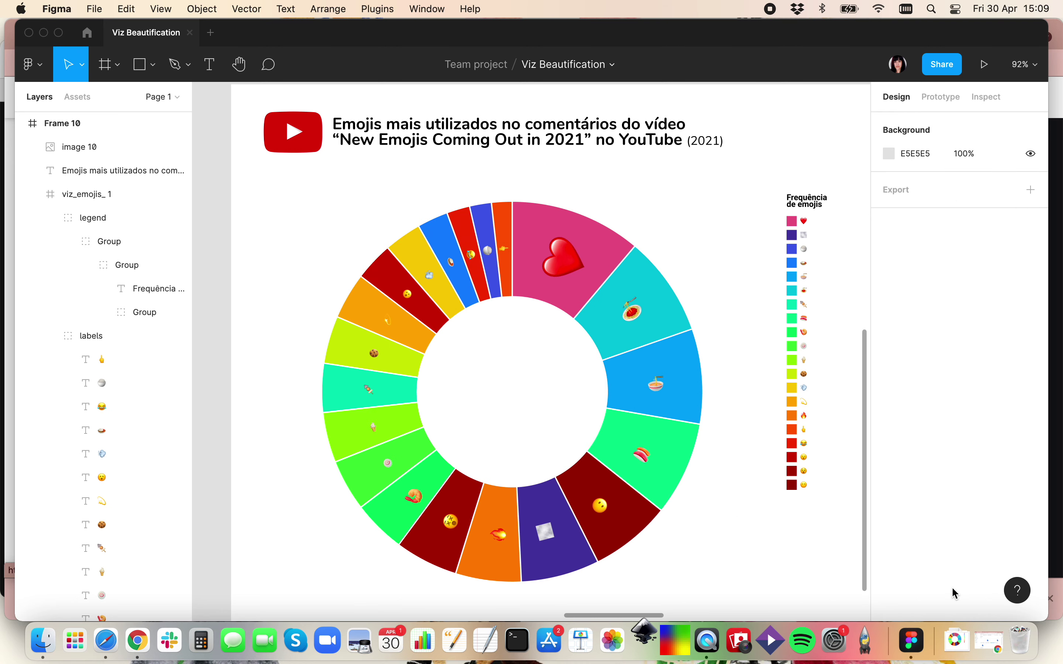
pyautogui.click(644, 639)
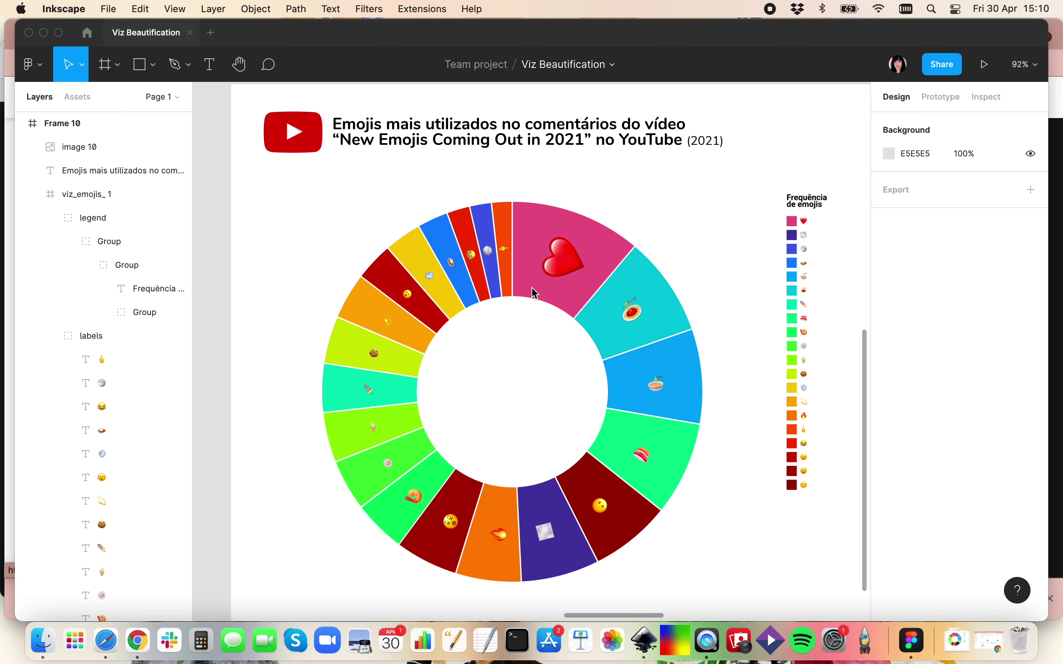
pyautogui.click(589, 288)
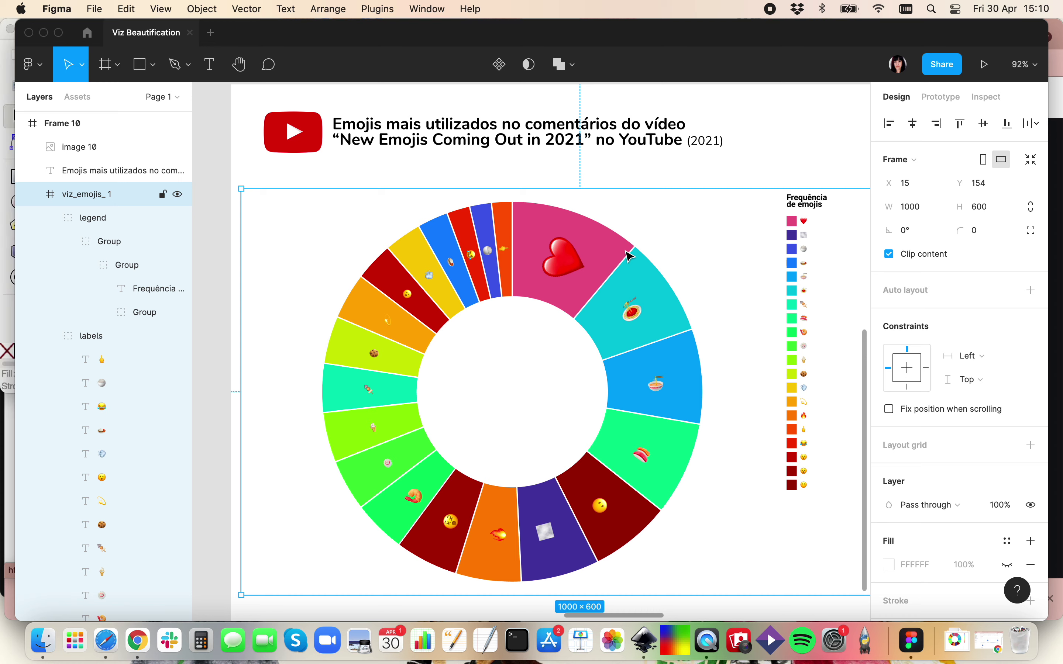
# Group the YouTube logo, the title and the viz_emojis_ 1 chart inside Frame 10 into one group
pyautogui.scroll(-6, 960, 505)
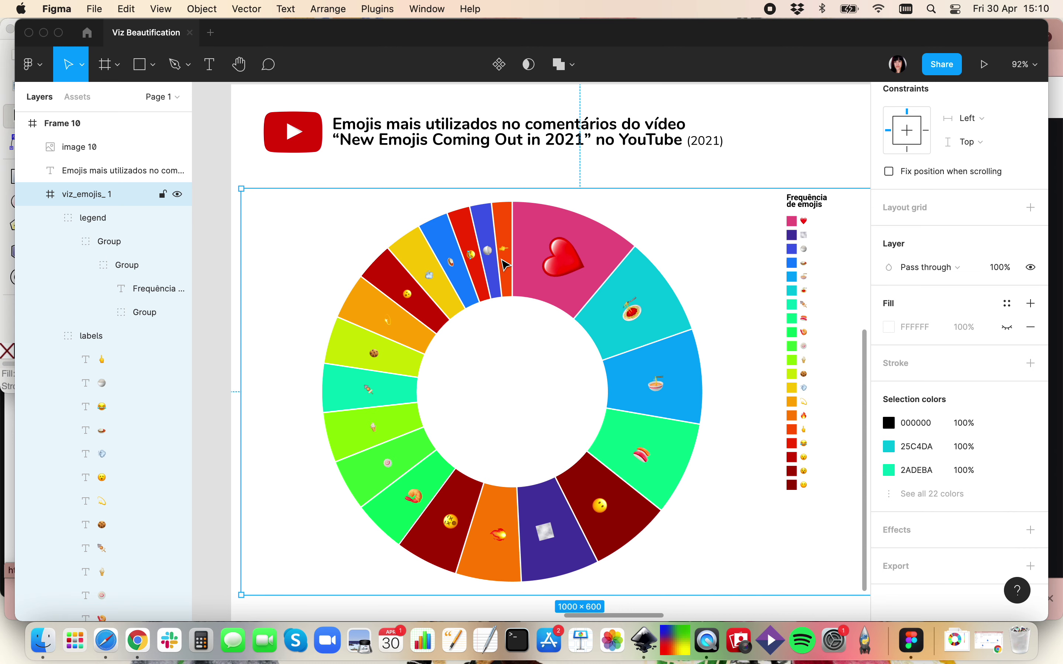
pyautogui.press('super+a')
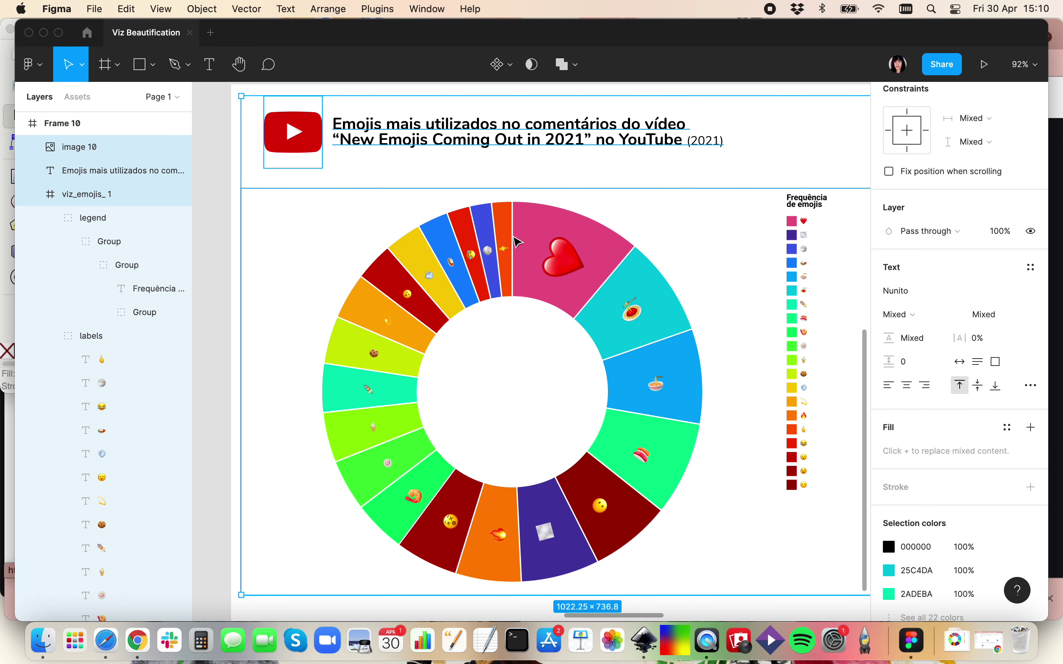
pyautogui.scroll(-5, 593, 307)
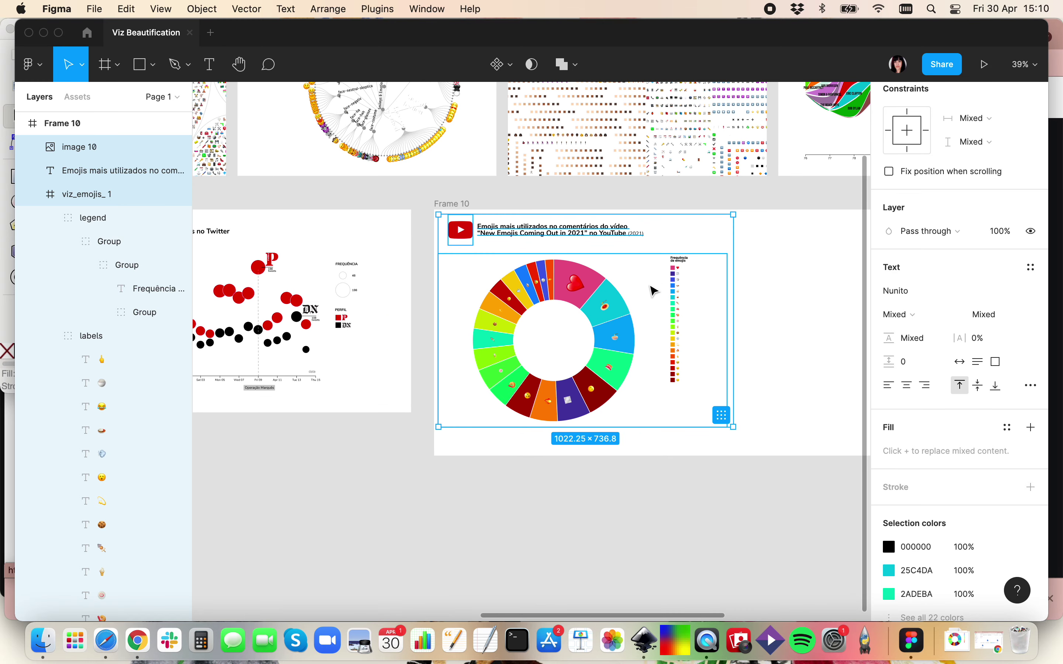
pyautogui.click(628, 317)
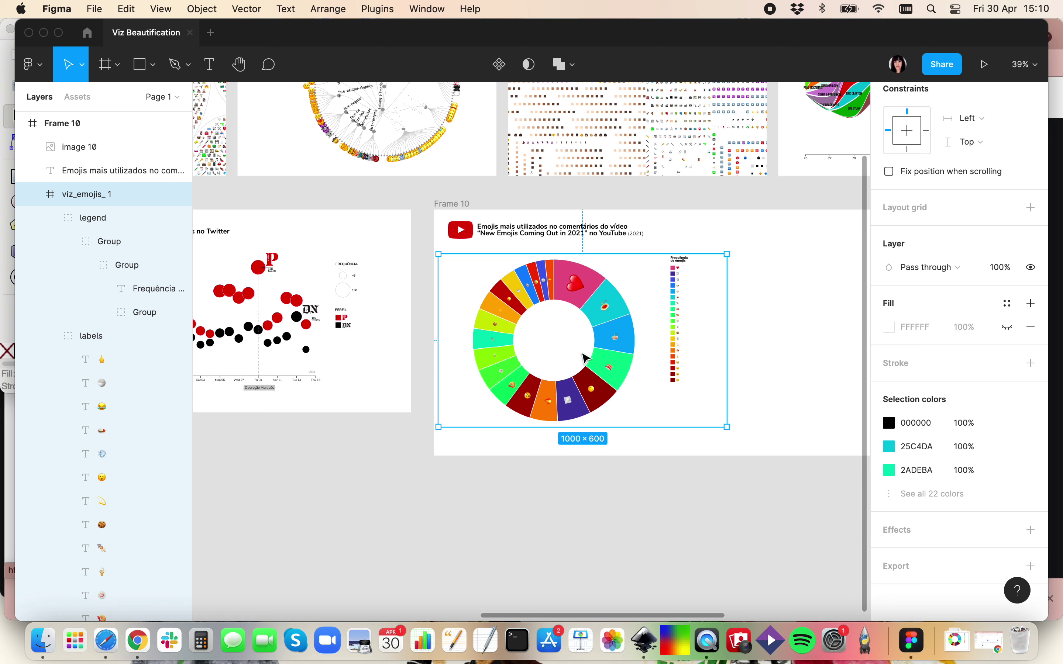
pyautogui.press('super+a')
pyautogui.click(32, 64)
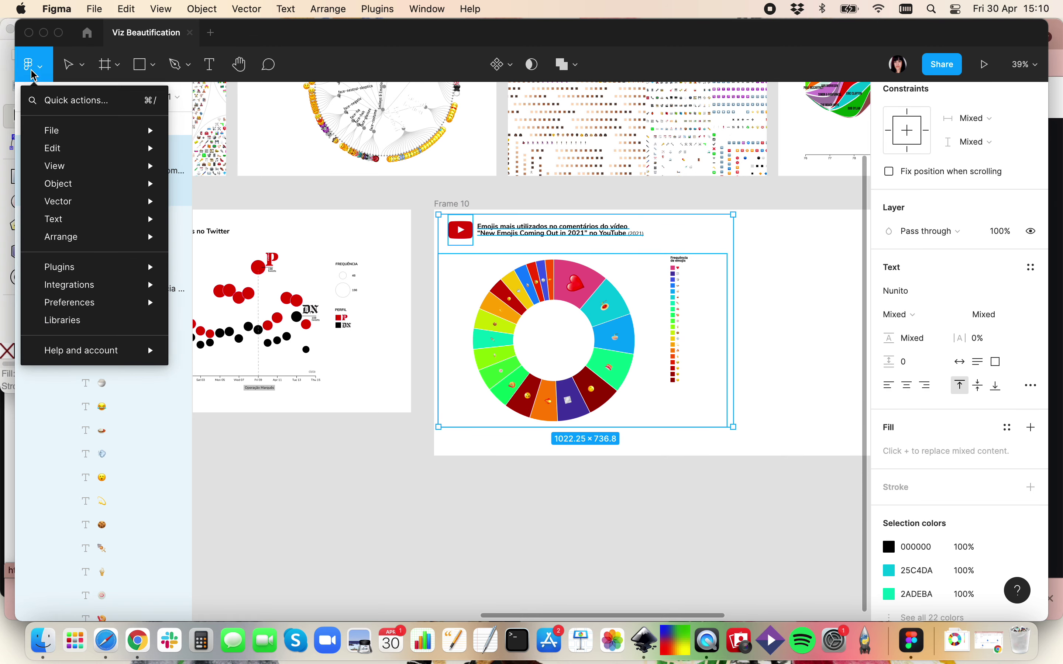
pyautogui.moveTo(74, 202)
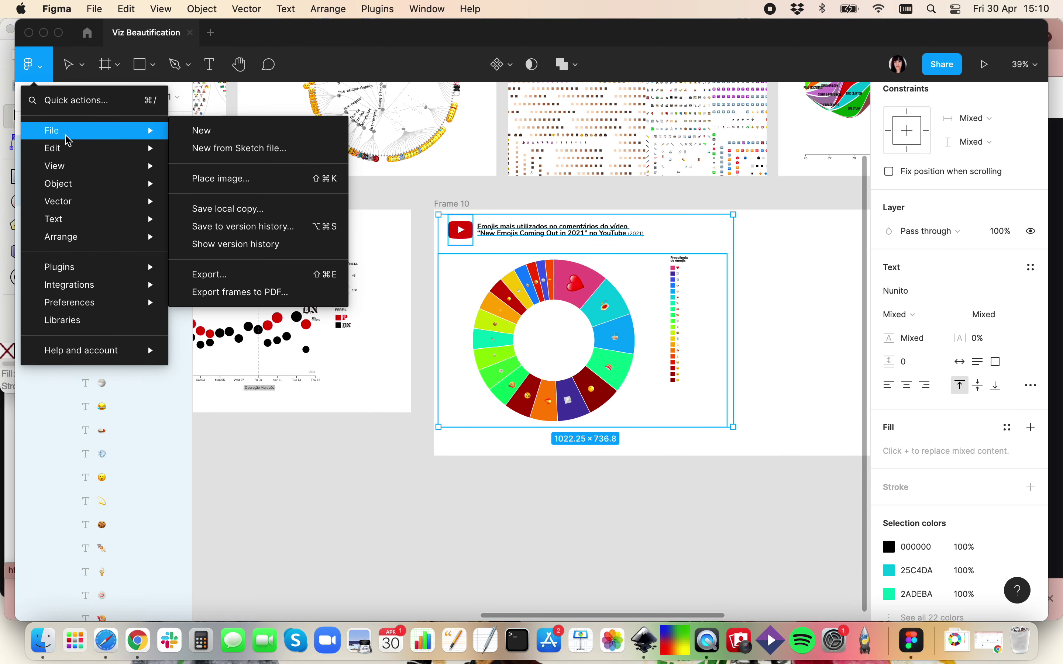
pyautogui.moveTo(68, 149)
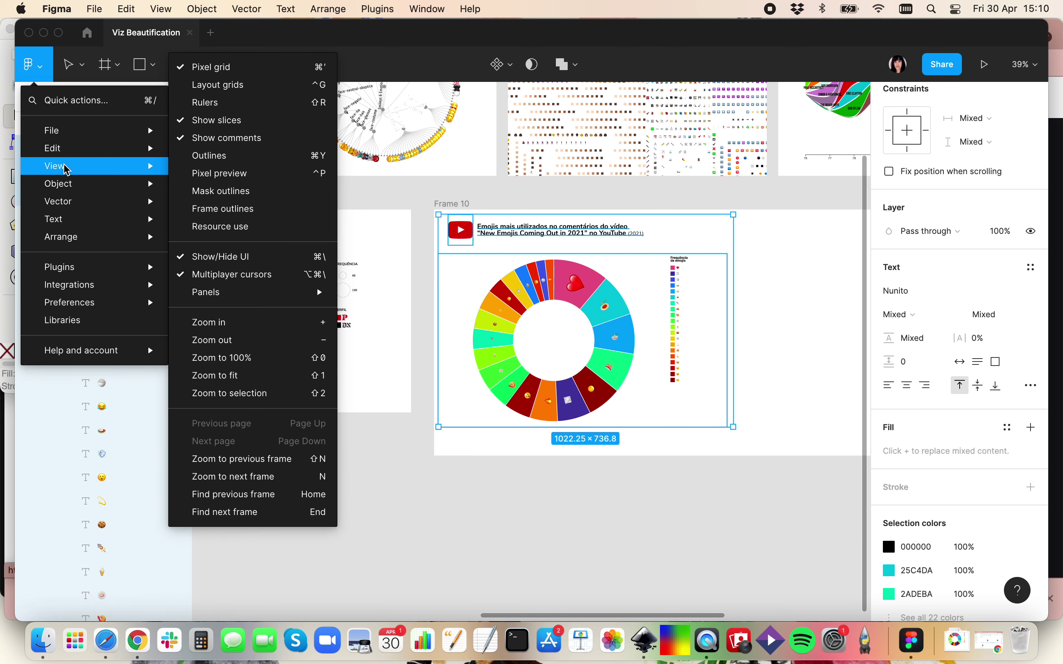
pyautogui.click(521, 313)
pyautogui.rightClick(521, 313)
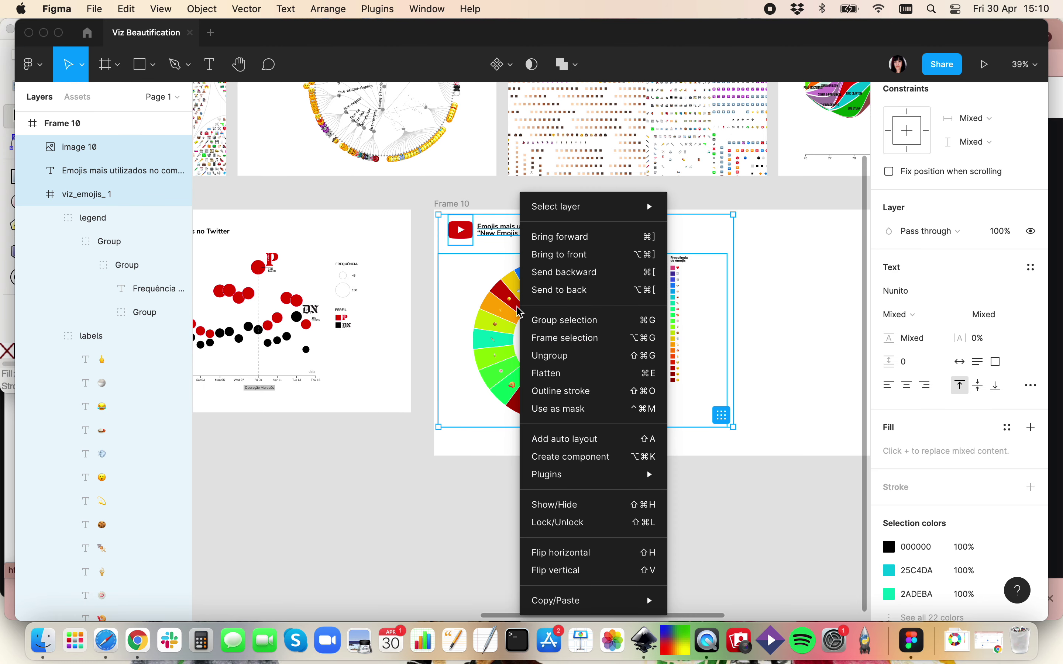
pyautogui.click(647, 319)
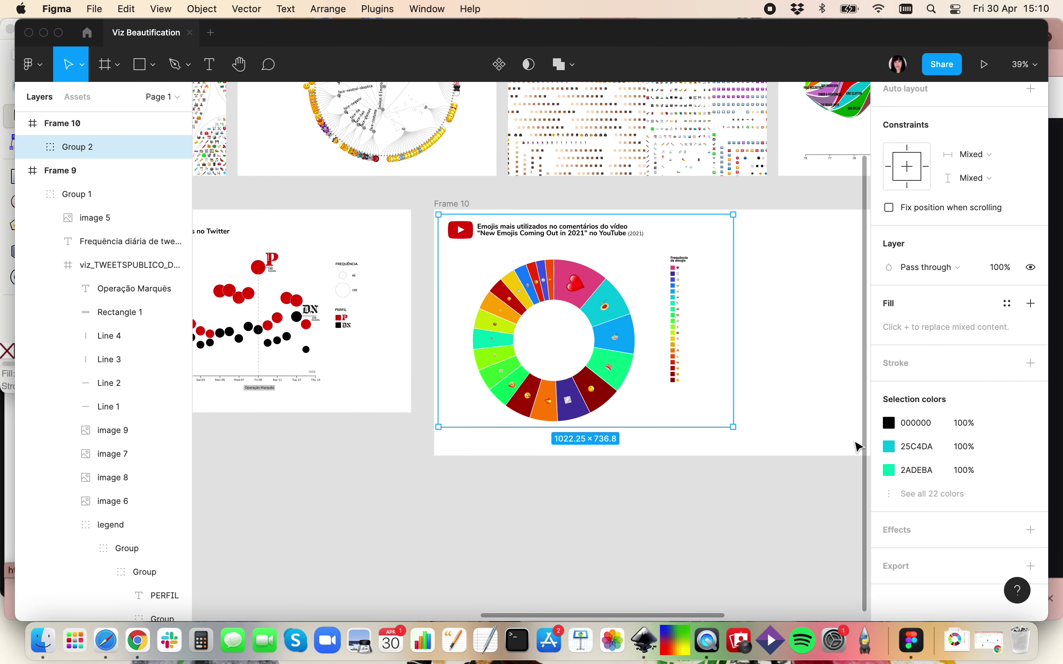
# Add a 1x PNG export setting to the new chart group and show its export preview
pyautogui.click(1031, 565)
pyautogui.scroll(-3, 988, 528)
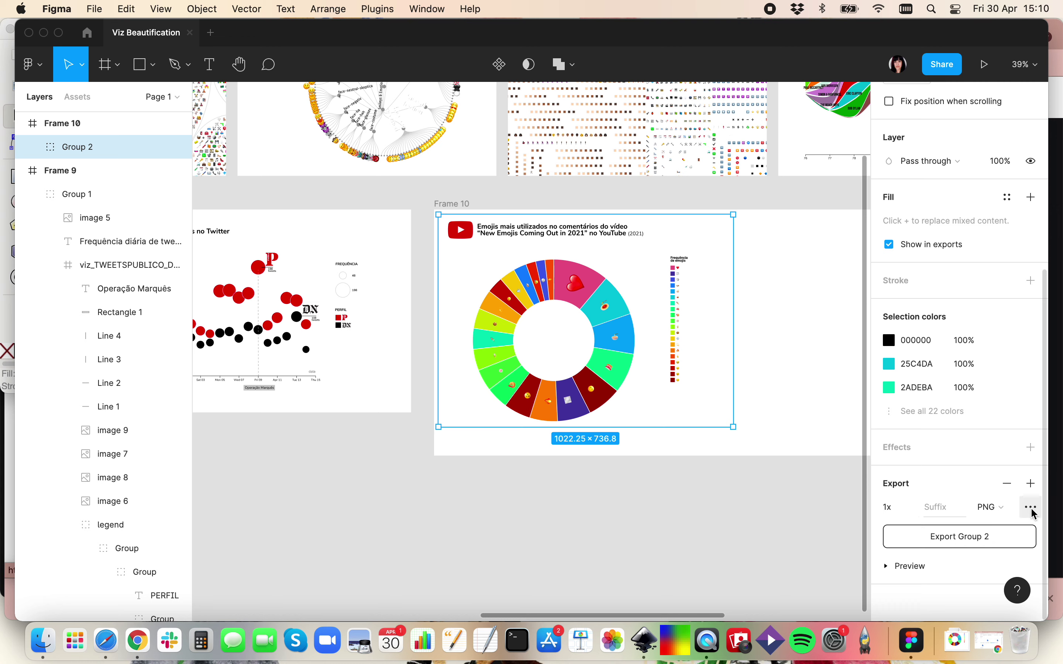
pyautogui.click(908, 570)
pyautogui.scroll(-3, 924, 569)
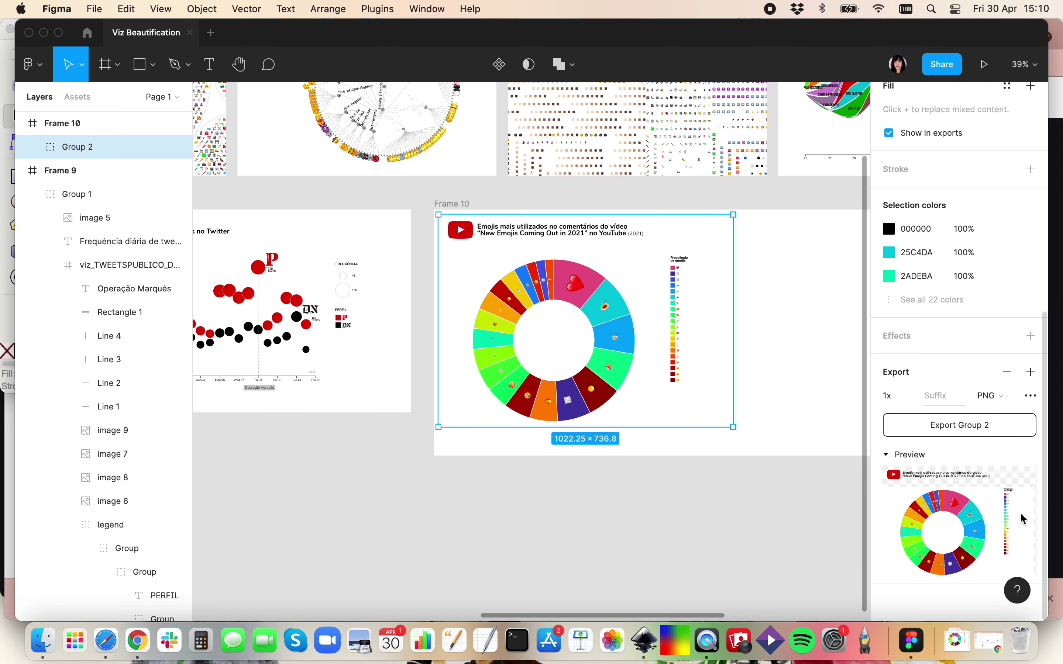
# Delete the background rectangle from the viz_emojis_ 1 chart inside Group 2 so the group exports with transparency
pyautogui.click(767, 353)
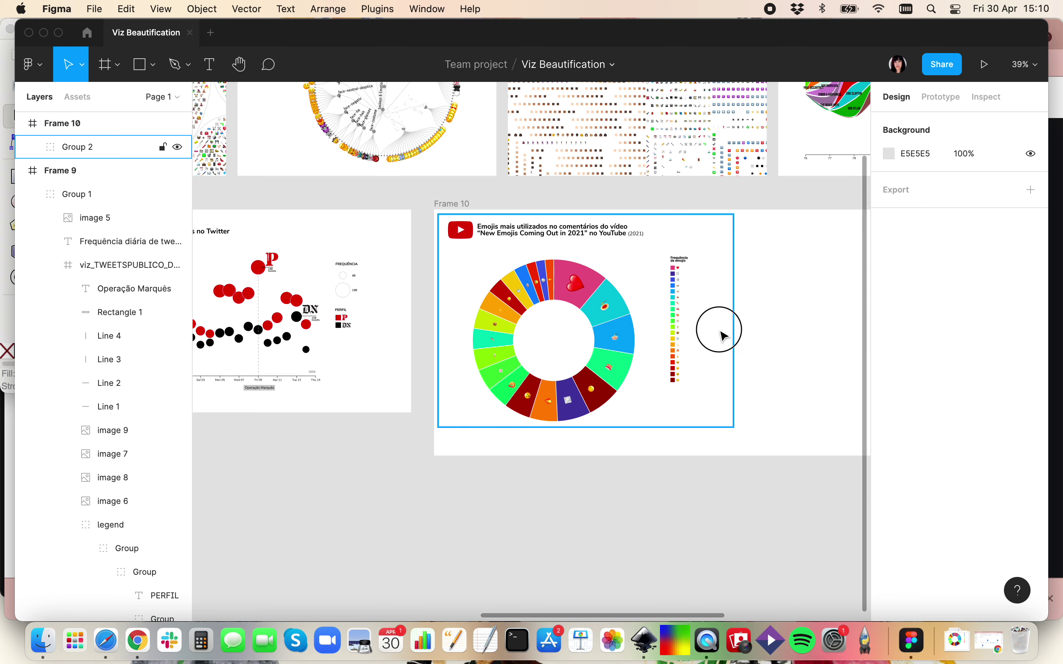
pyautogui.click(723, 337)
pyautogui.scroll(-2, 121, 307)
pyautogui.scroll(-10, 123, 348)
pyautogui.scroll(5, 123, 348)
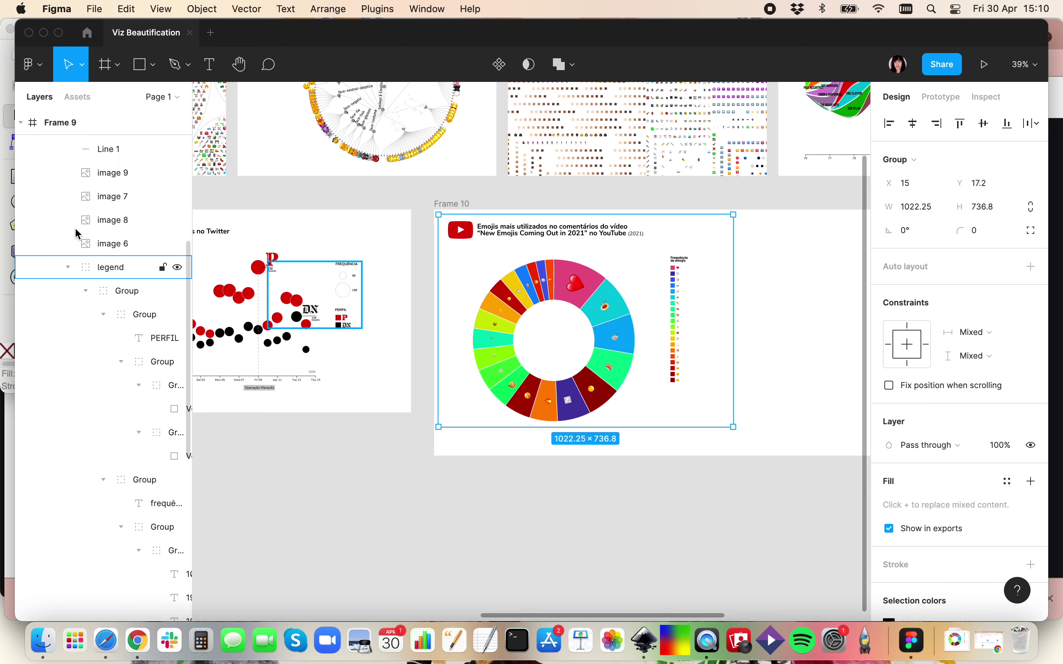
pyautogui.scroll(5, 75, 231)
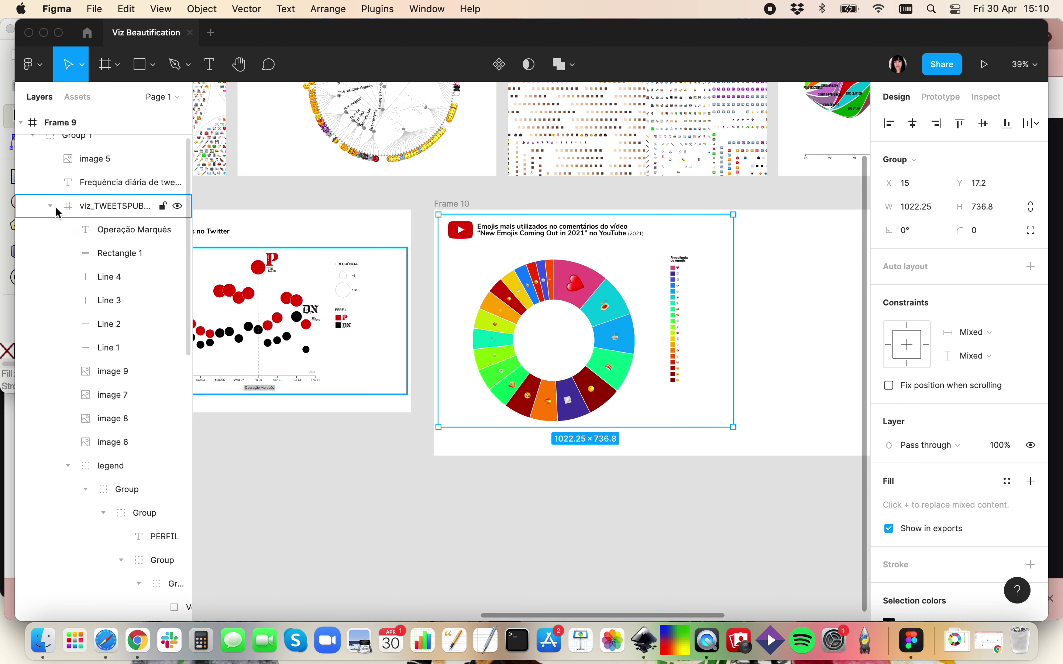
pyautogui.click(52, 210)
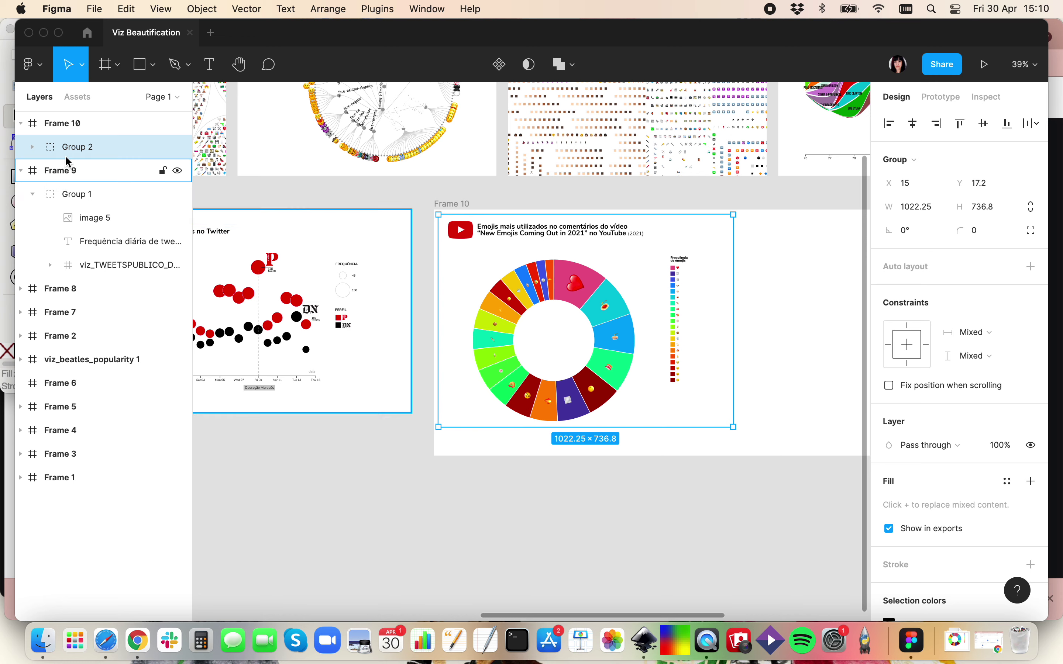
pyautogui.click(34, 148)
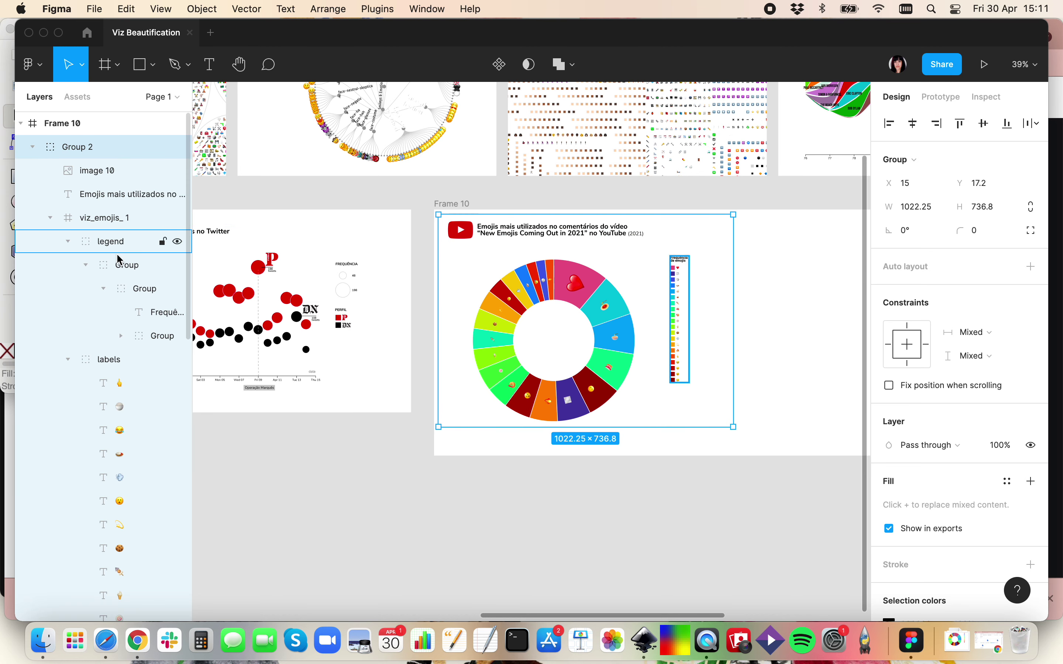
pyautogui.scroll(-15, 146, 288)
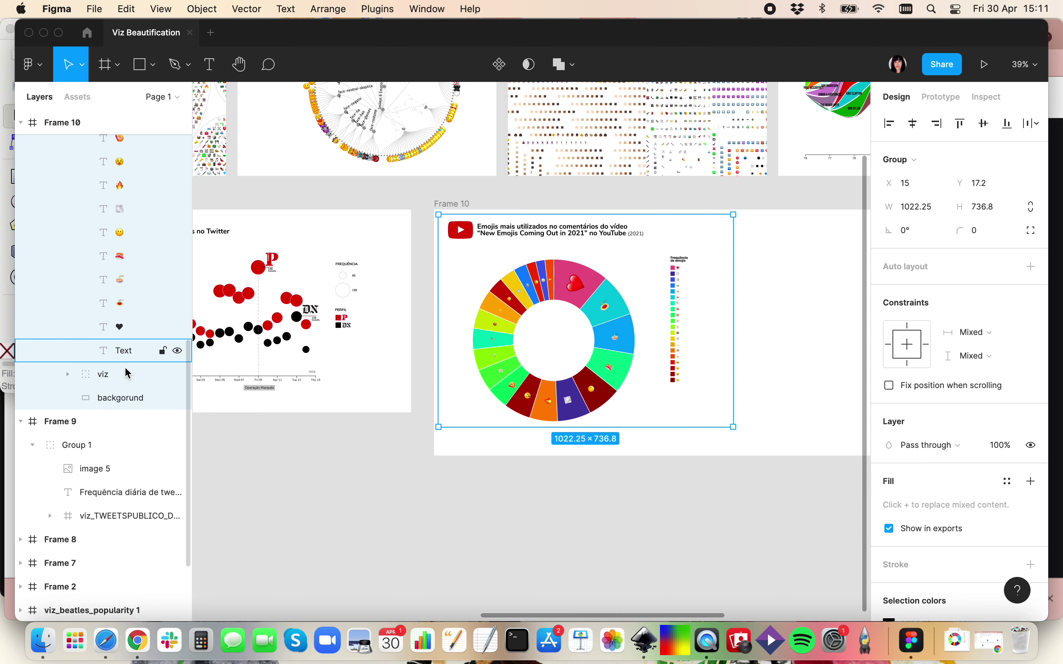
pyautogui.click(137, 398)
pyautogui.press('BackSpace')
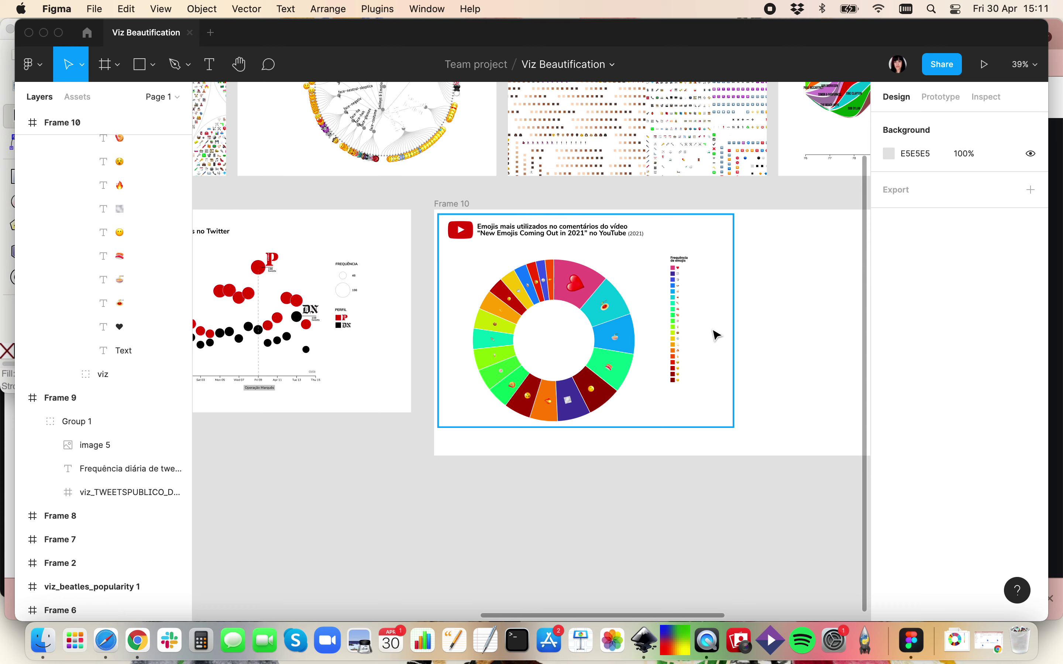
# Add 1x PNG export settings to the page and to Frame 10, keeping PNG as the format, and deselect the frame
pyautogui.click(903, 191)
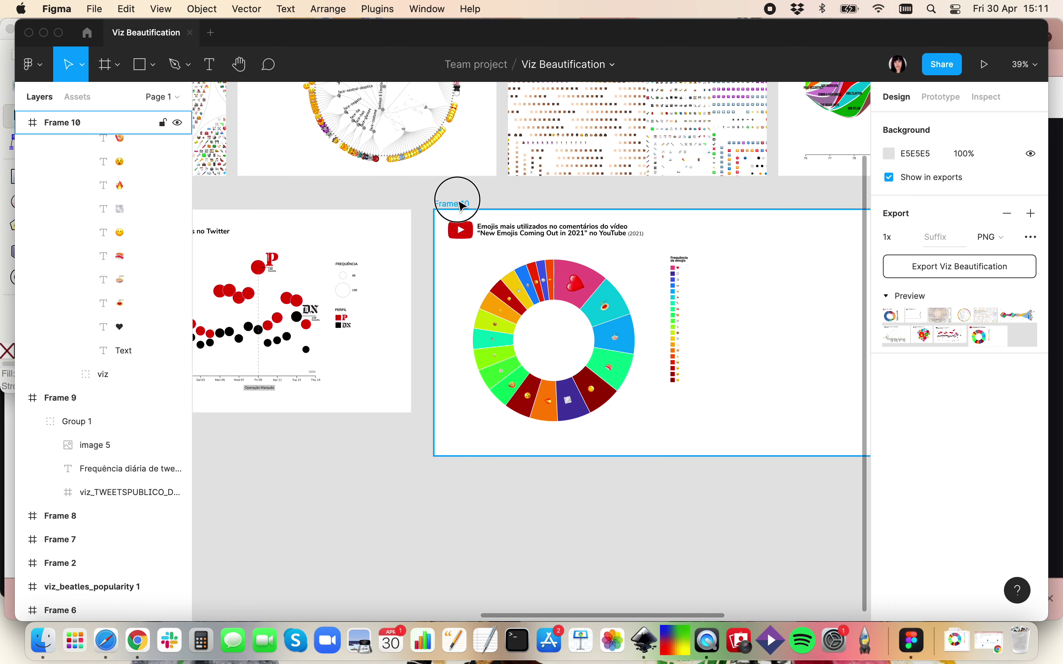
pyautogui.click(454, 202)
pyautogui.scroll(-3, 945, 492)
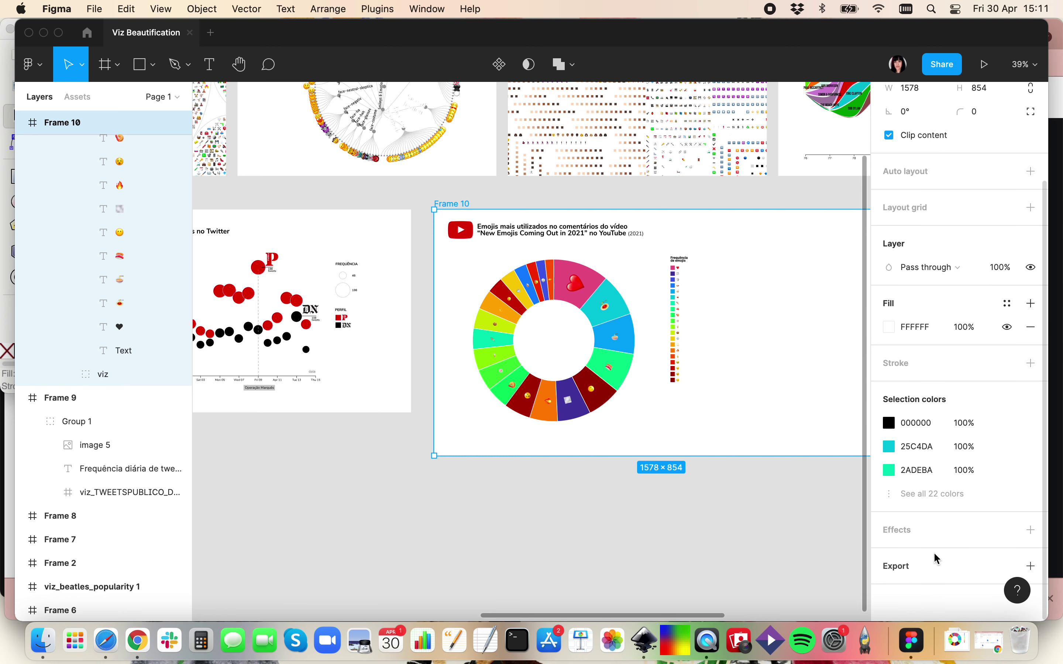
pyautogui.scroll(-5, 980, 572)
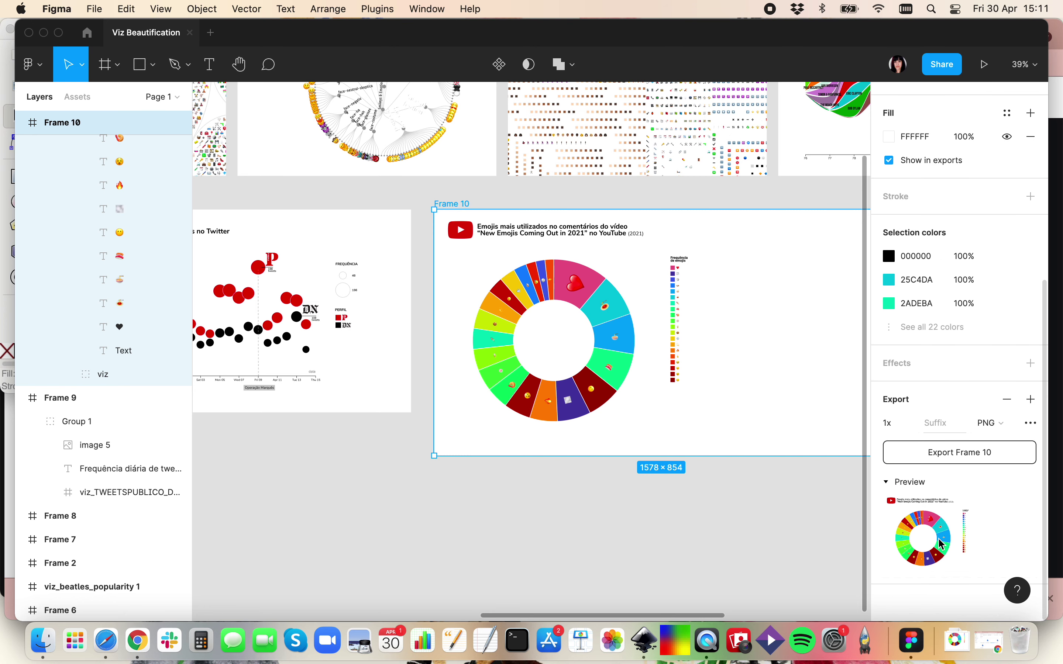
pyautogui.click(990, 433)
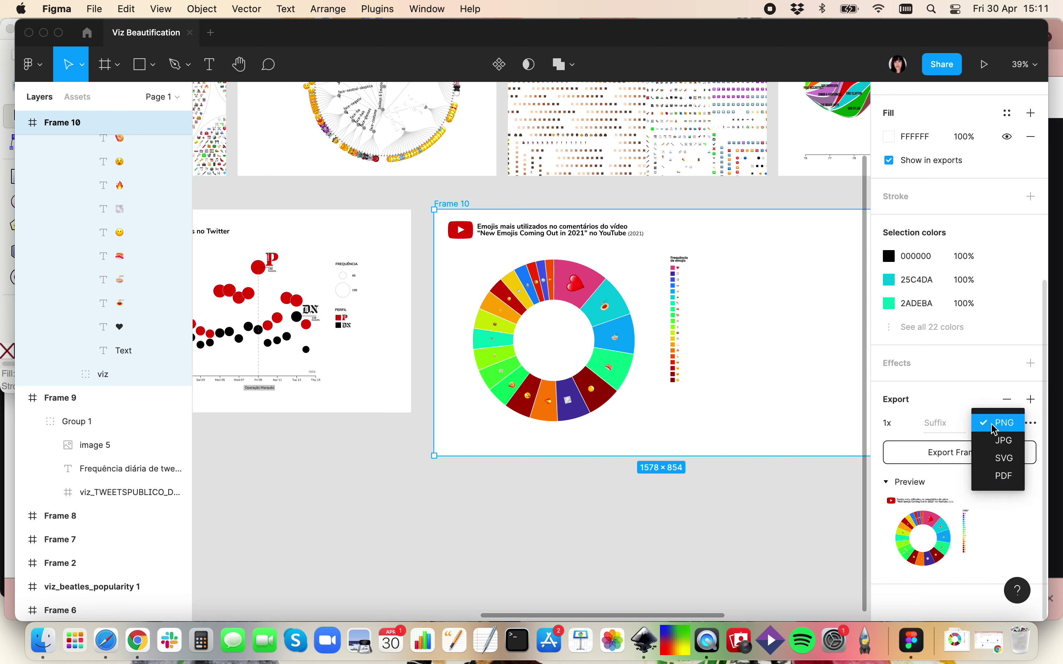
pyautogui.click(994, 423)
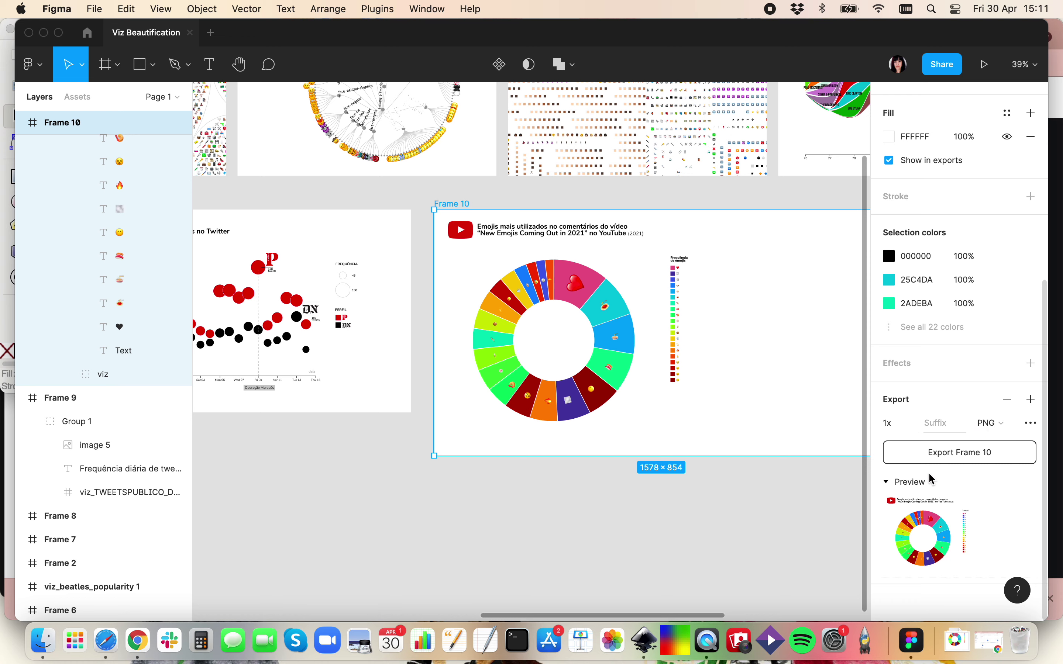
pyautogui.click(694, 429)
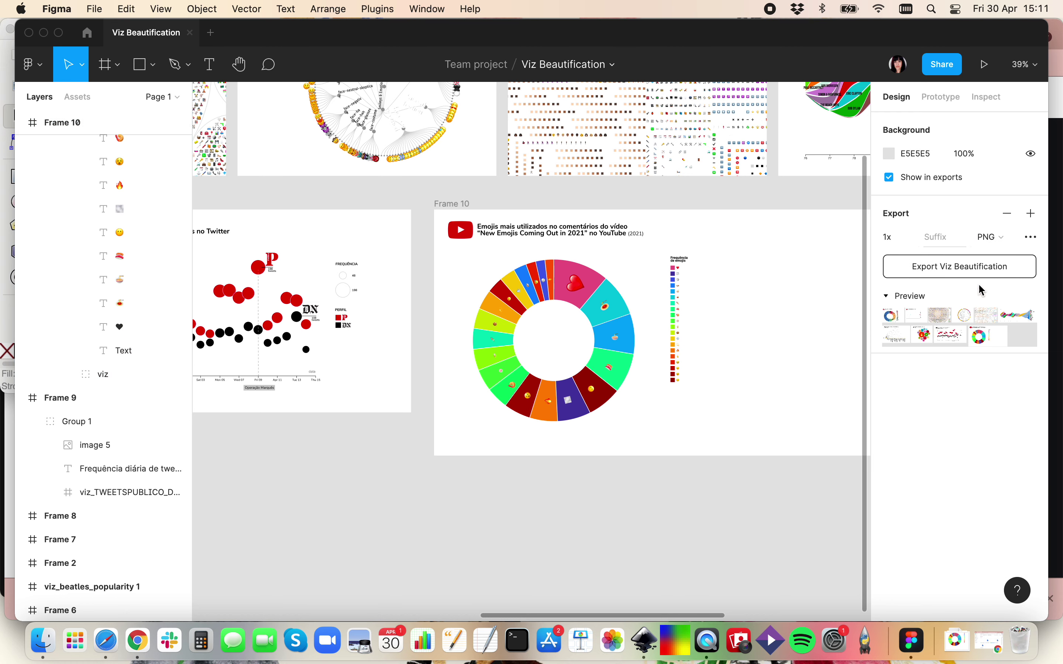
# Export Group 2 from Frame 10 as a 1x PNG named emojis_YT to the Downloads folder
pyautogui.click(665, 357)
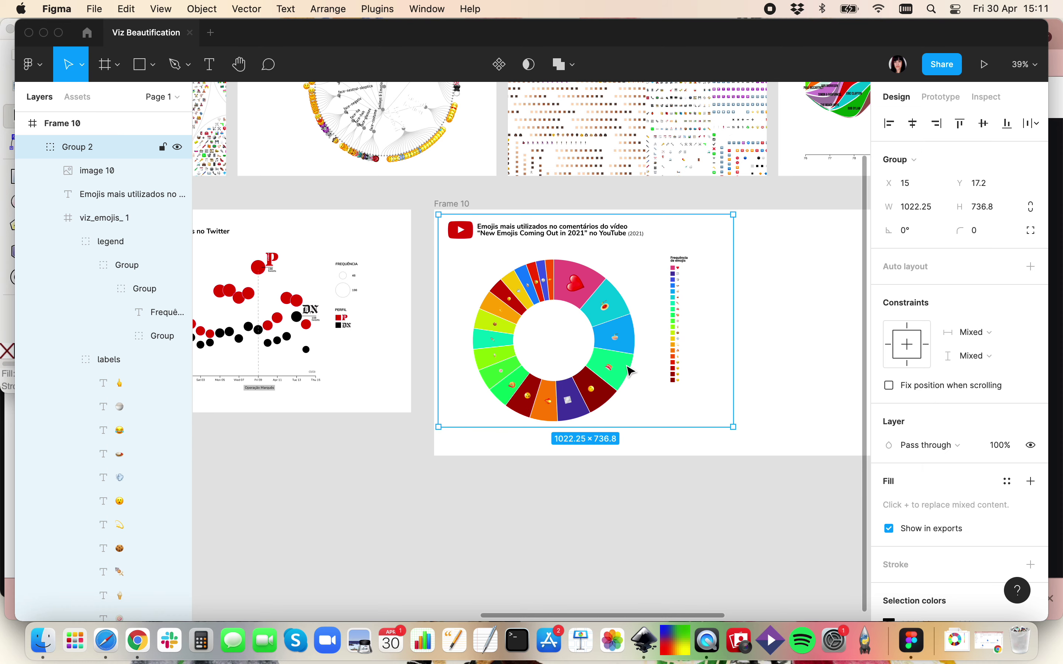
pyautogui.scroll(-5, 1020, 522)
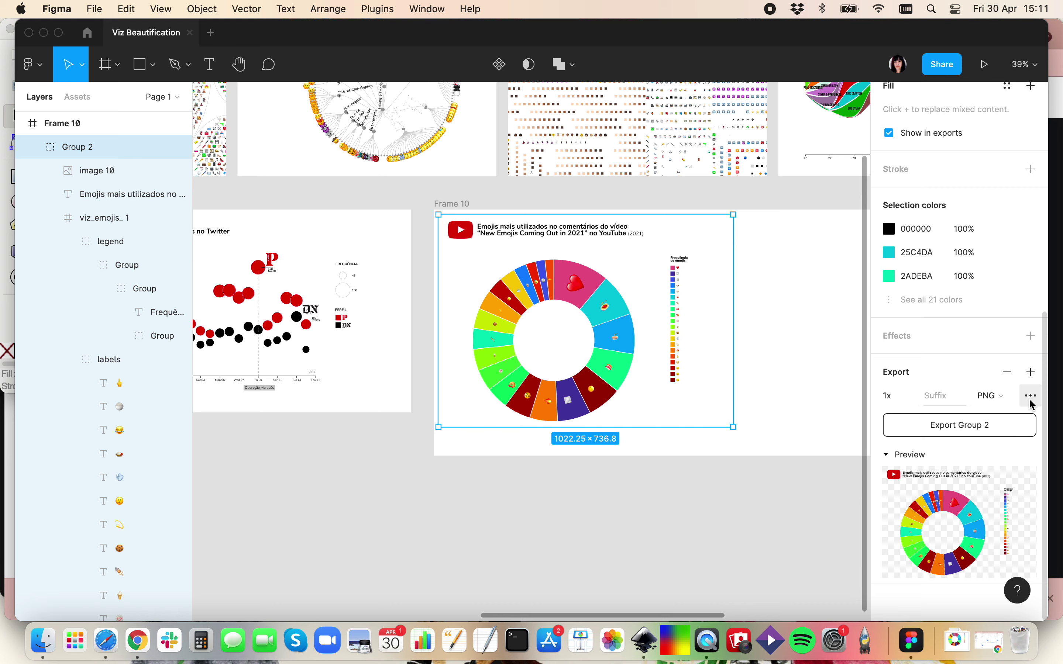
pyautogui.click(966, 425)
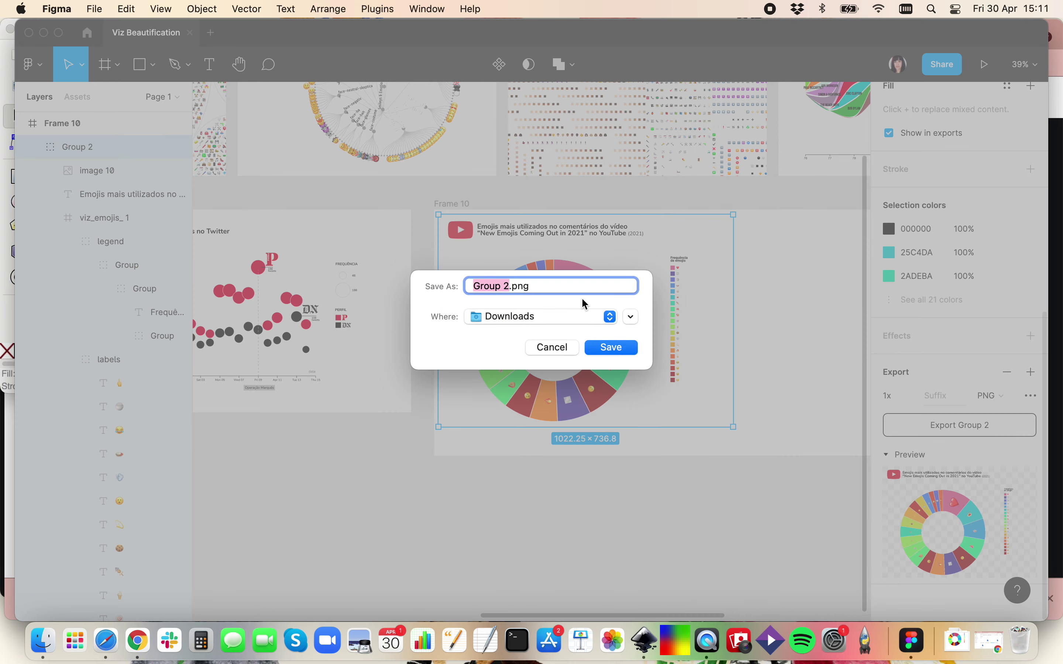
pyautogui.write('emojis_')
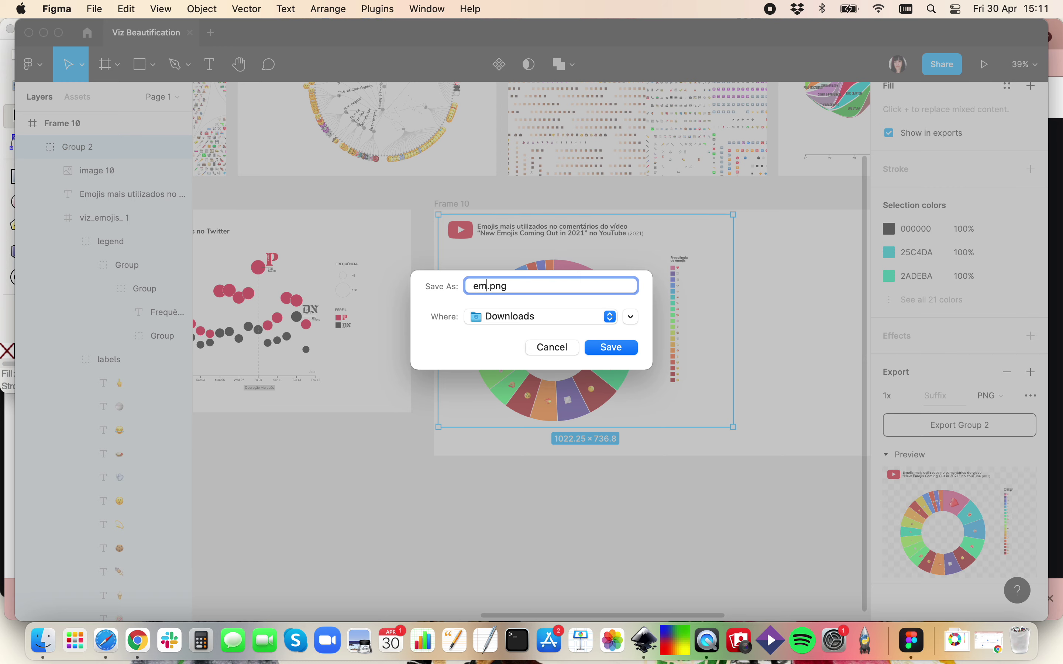
pyautogui.write('YT')
pyautogui.press('Return')
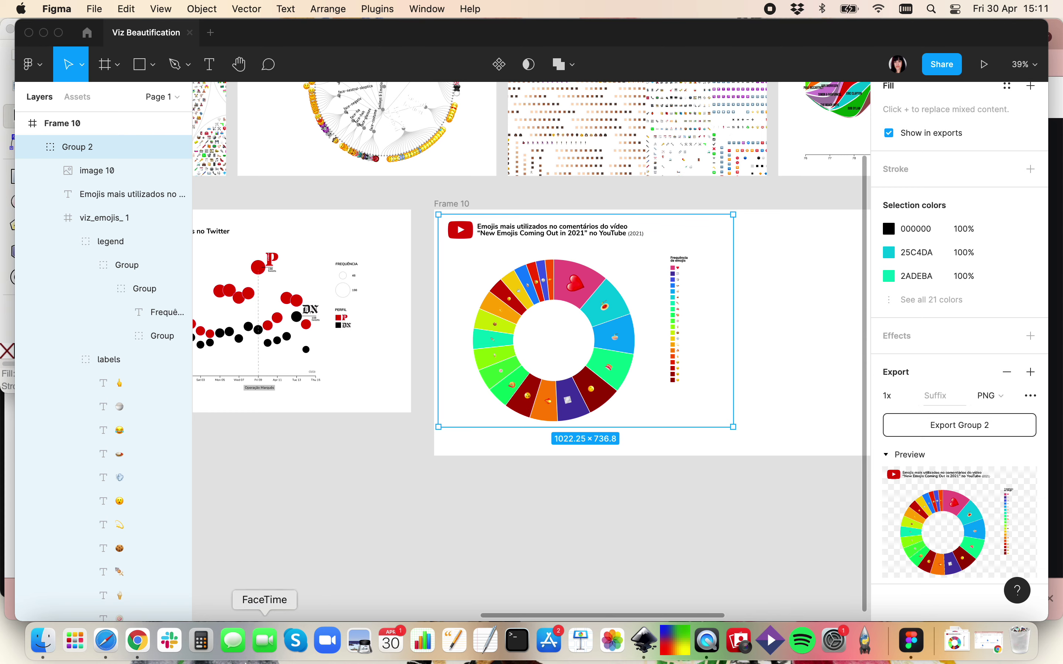
# Open emojis_YT.png from the Downloads folder in Preview, inspect the whole image and minimize its window
pyautogui.click(46, 646)
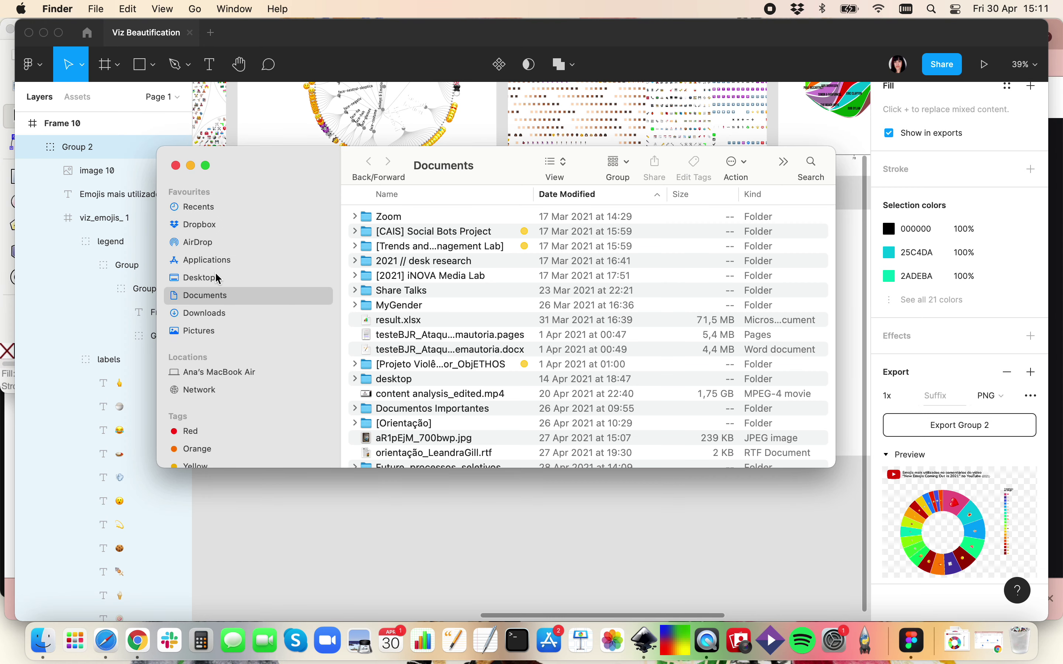
pyautogui.click(208, 316)
pyautogui.doubleClick(389, 218)
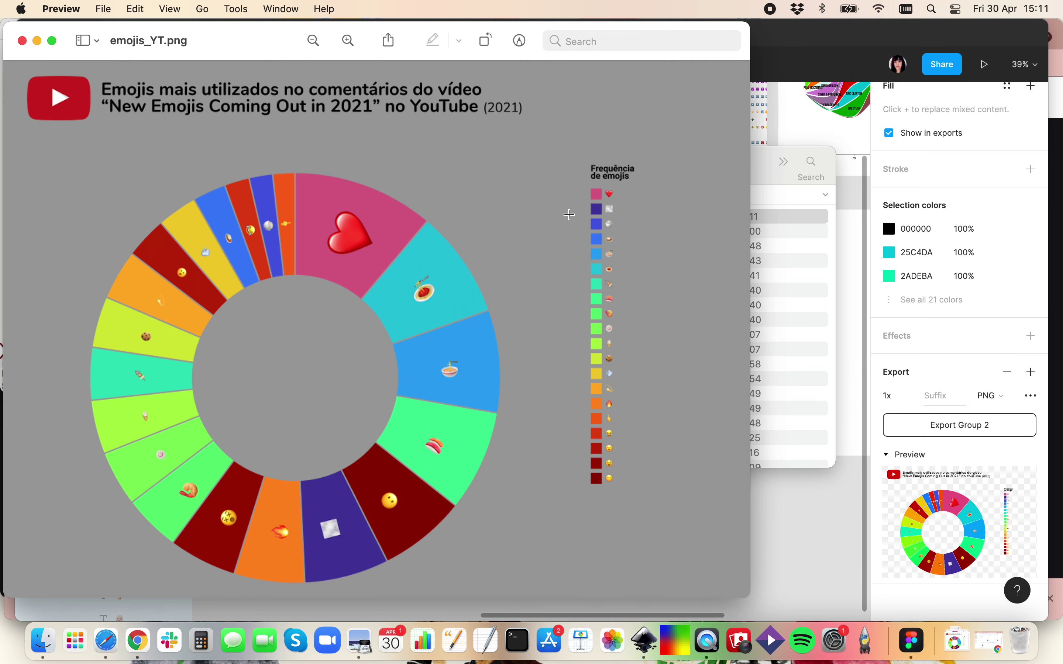
pyautogui.press('super+minus')
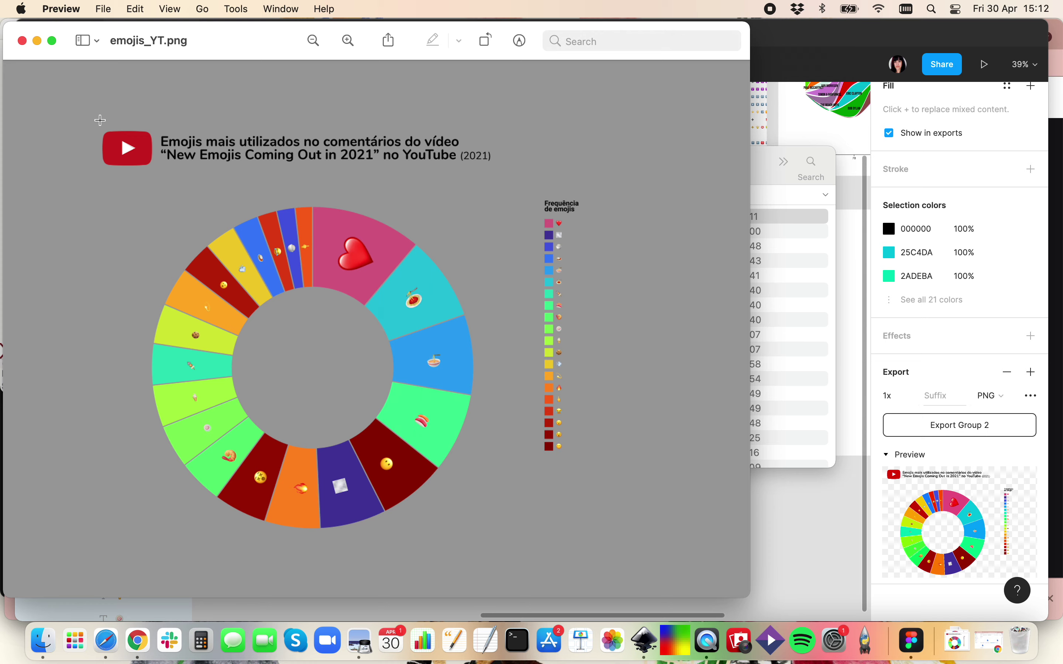
pyautogui.click(38, 41)
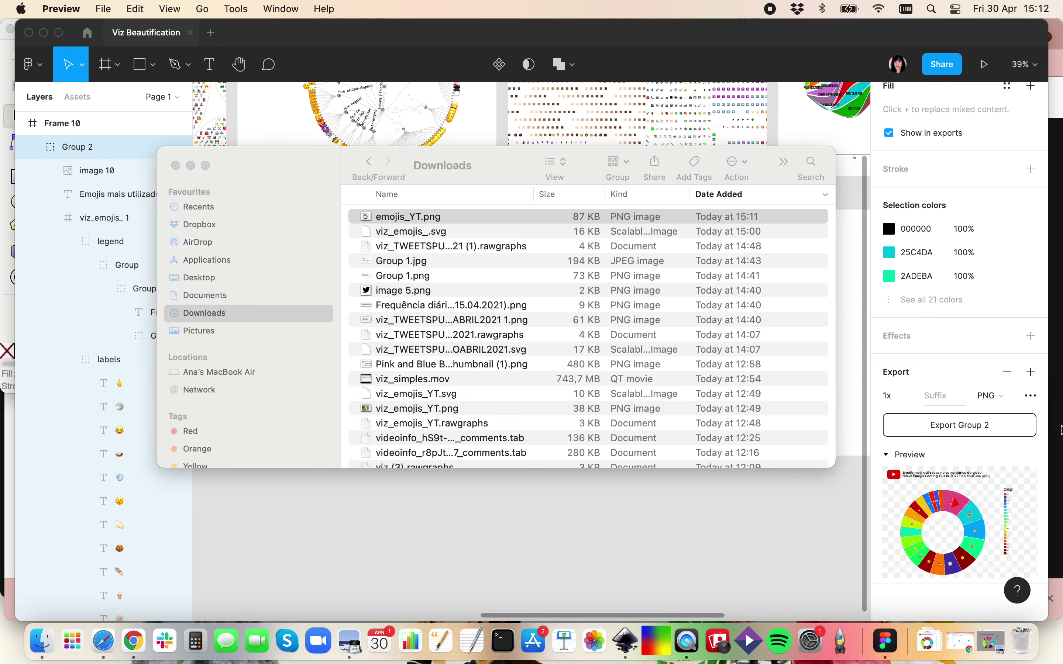
# Export Group 2 as a 3x JPG to the Downloads folder, keeping the file name Group 2.jpg
pyautogui.click(997, 397)
pyautogui.click(1001, 397)
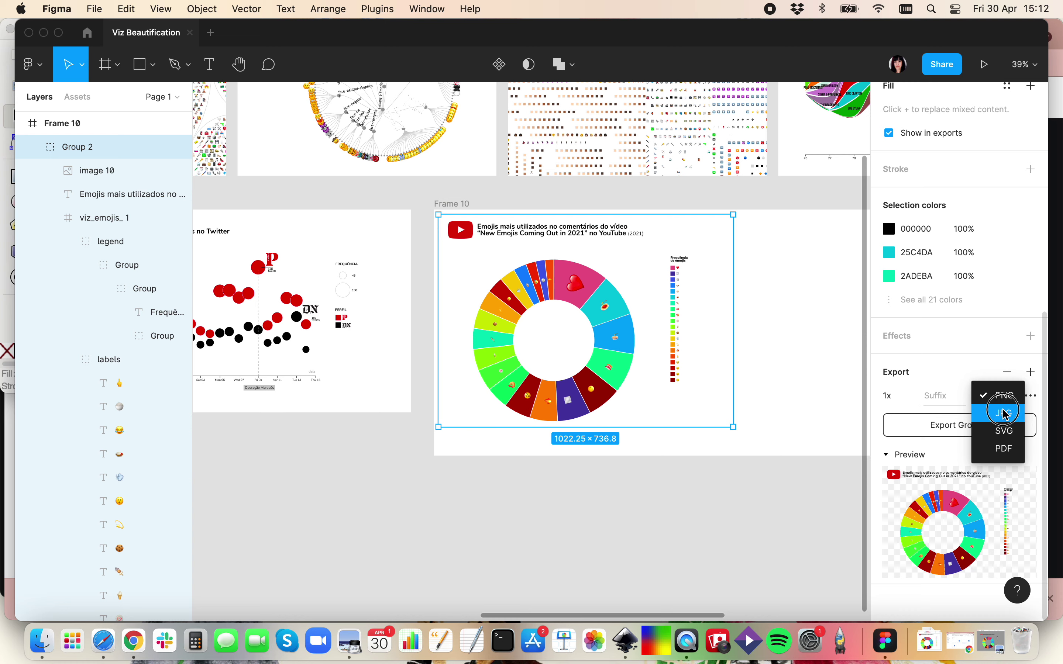
pyautogui.click(1004, 413)
pyautogui.click(911, 401)
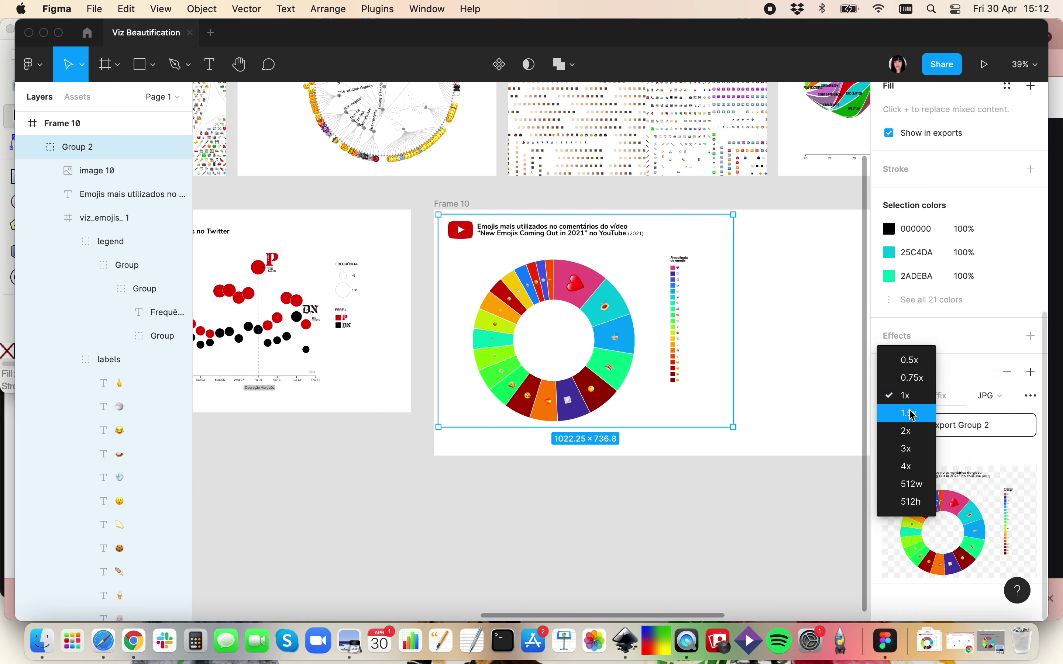
pyautogui.click(919, 450)
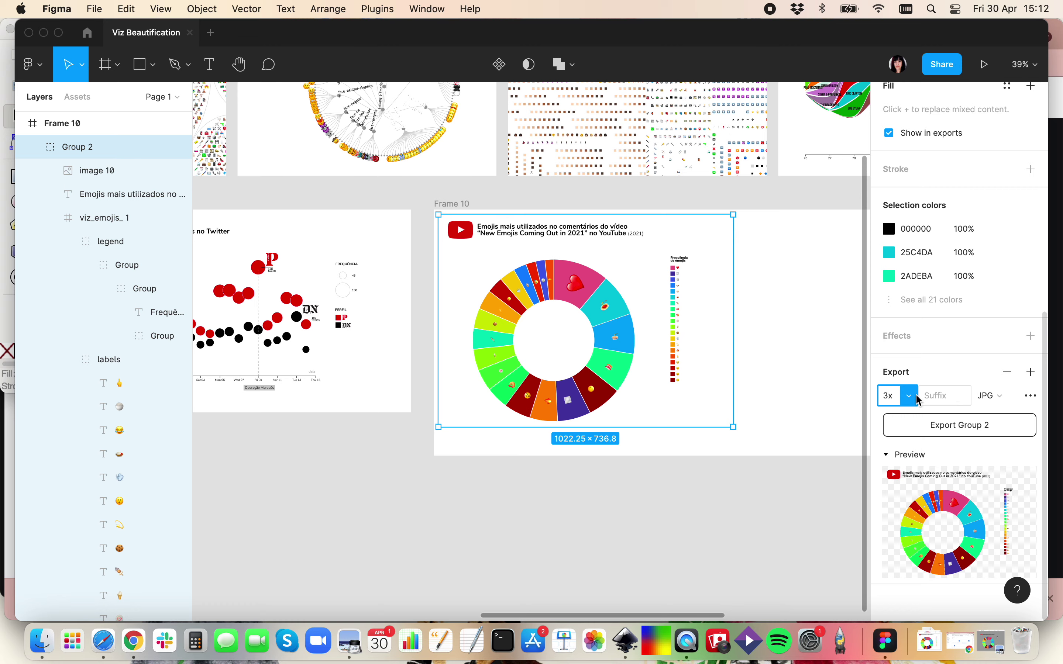
pyautogui.click(989, 426)
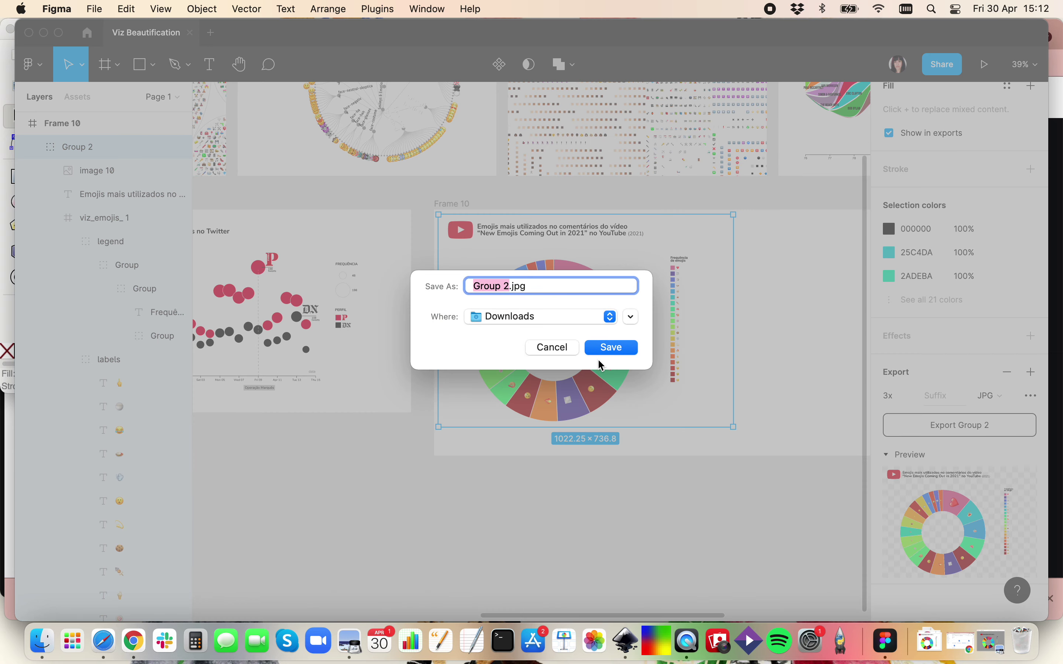
pyautogui.click(633, 350)
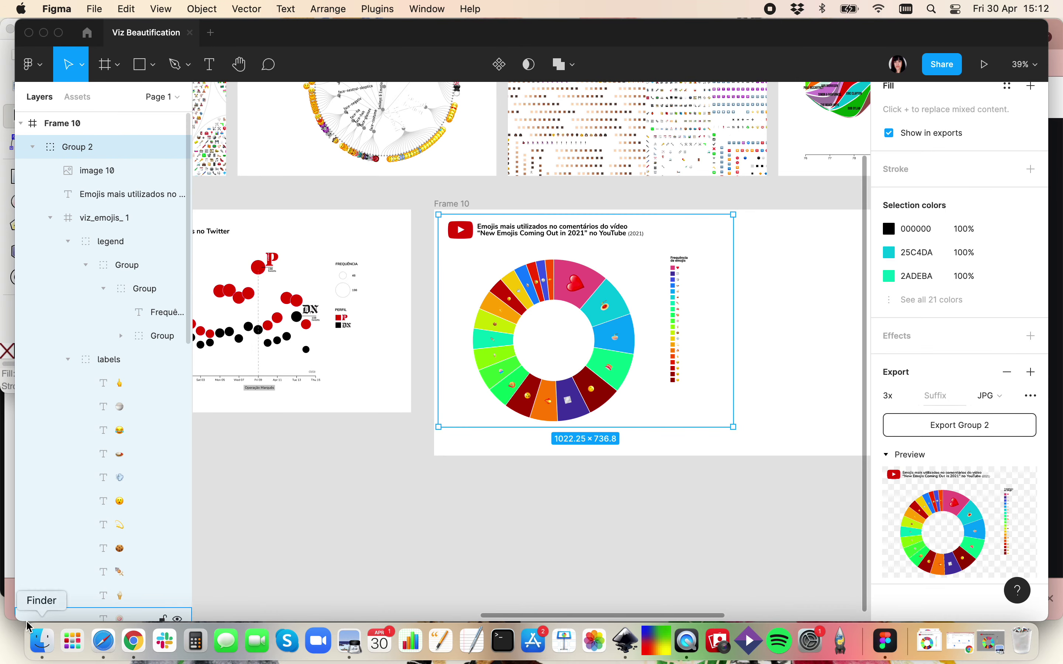
# Open Group 2.jpg from the Downloads folder and inspect the chart's details and overall layout
pyautogui.click(41, 642)
pyautogui.doubleClick(404, 217)
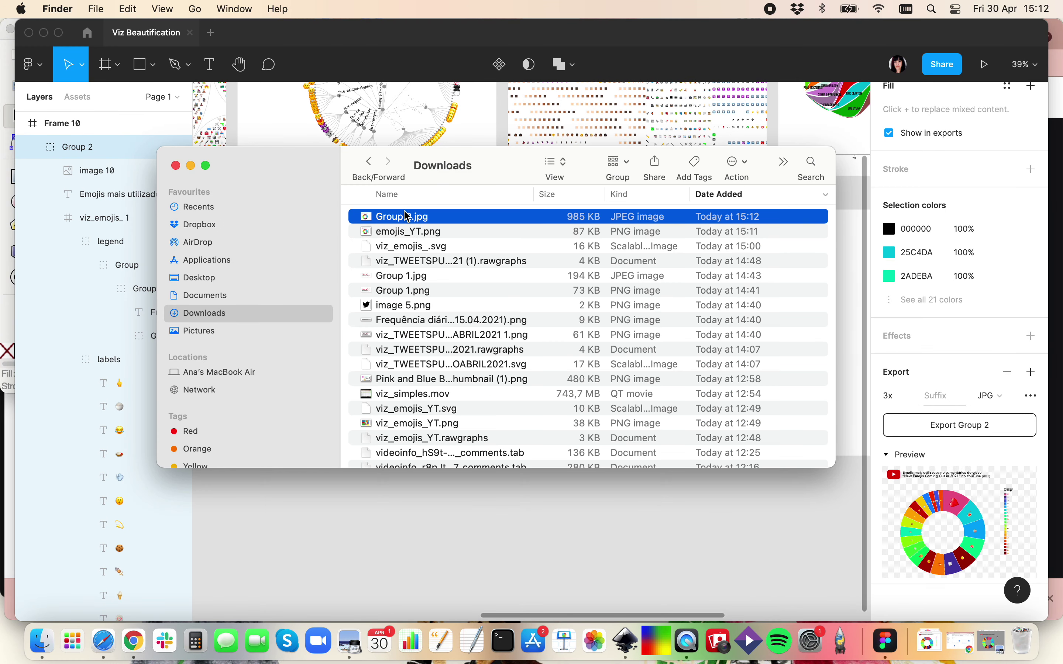
pyautogui.scroll(3, 497, 373)
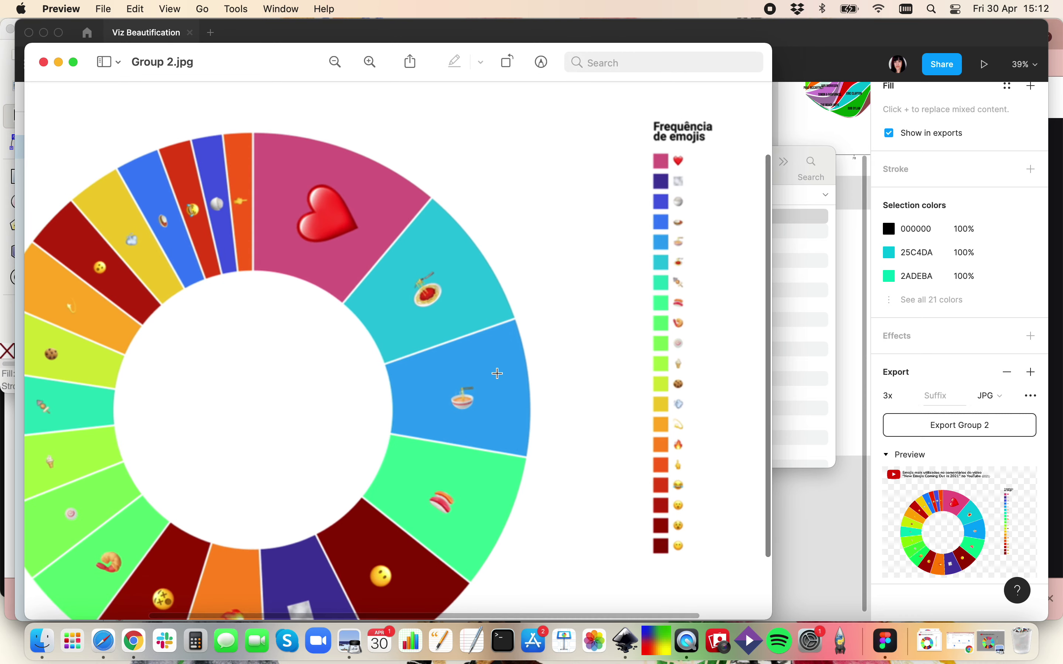
pyautogui.scroll(-3, 497, 373)
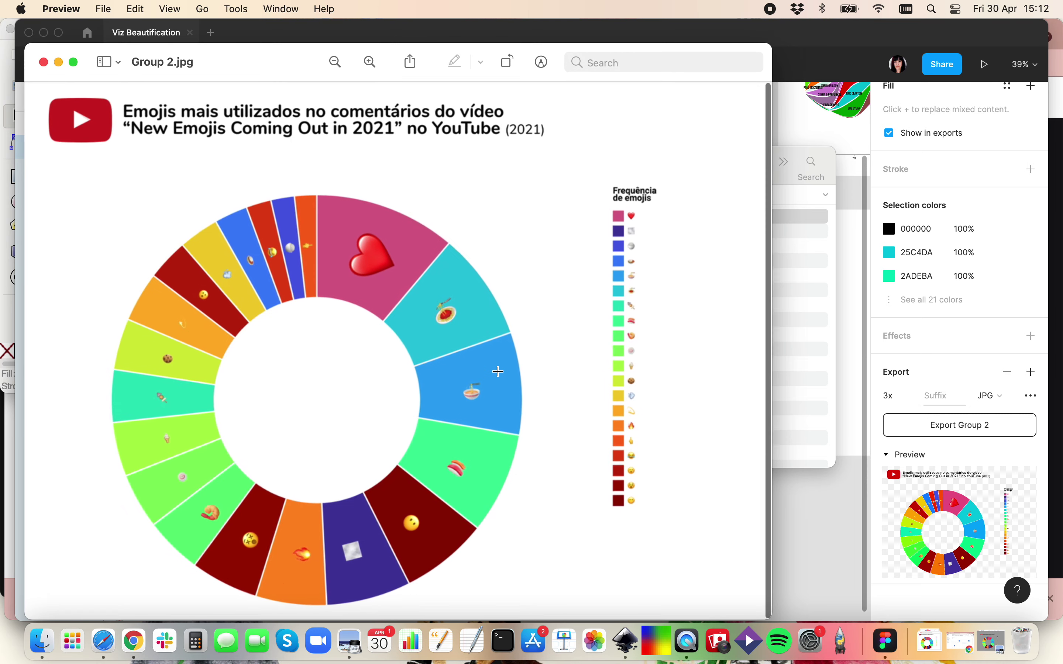
pyautogui.scroll(-5, 498, 371)
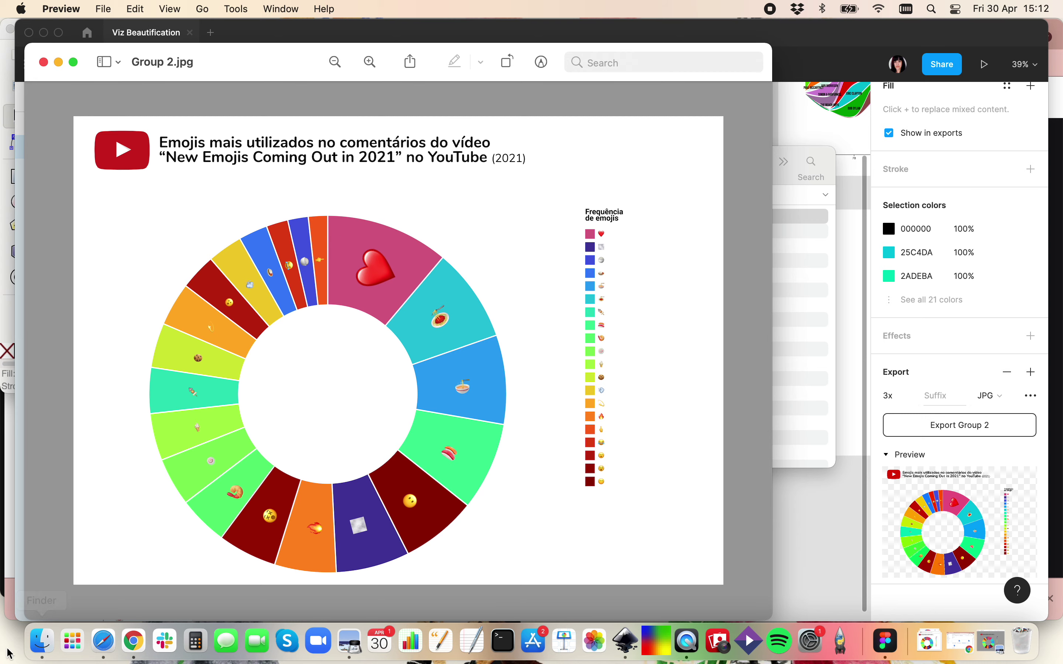
# Preview the original viz_emojis_.svg in the Downloads folder and return to Group 2.jpg to compare the two versions
pyautogui.click(39, 645)
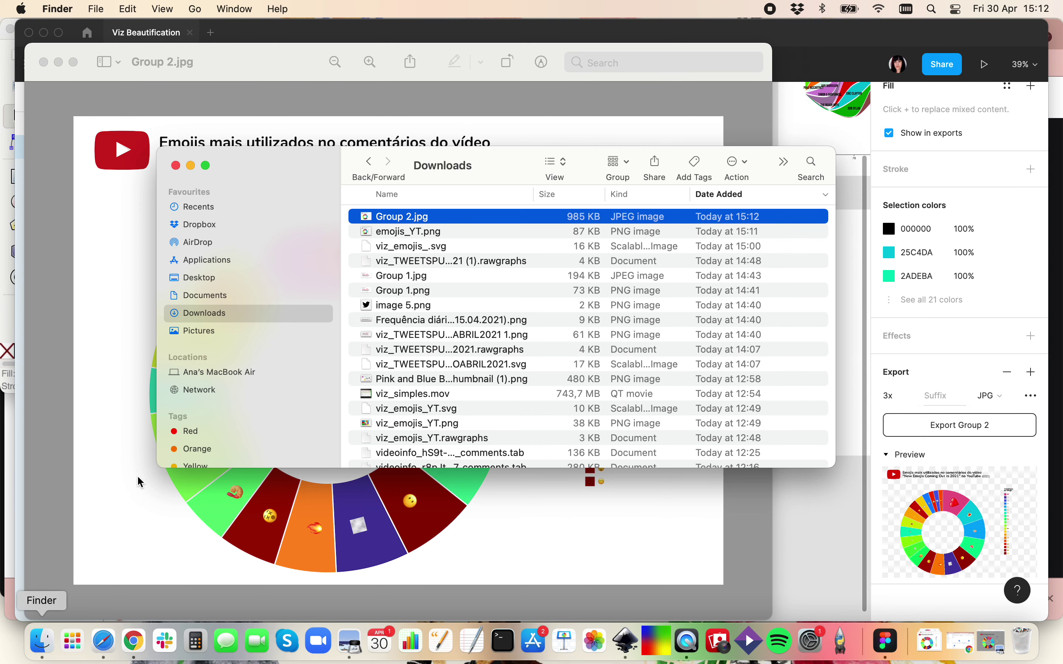
pyautogui.click(416, 247)
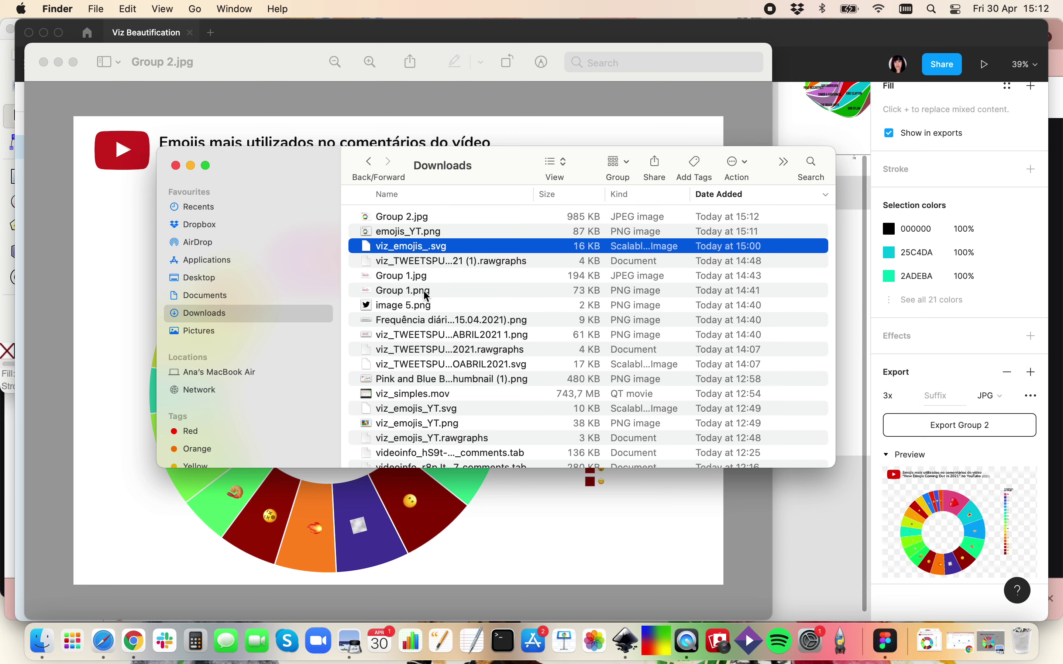
pyautogui.press('space')
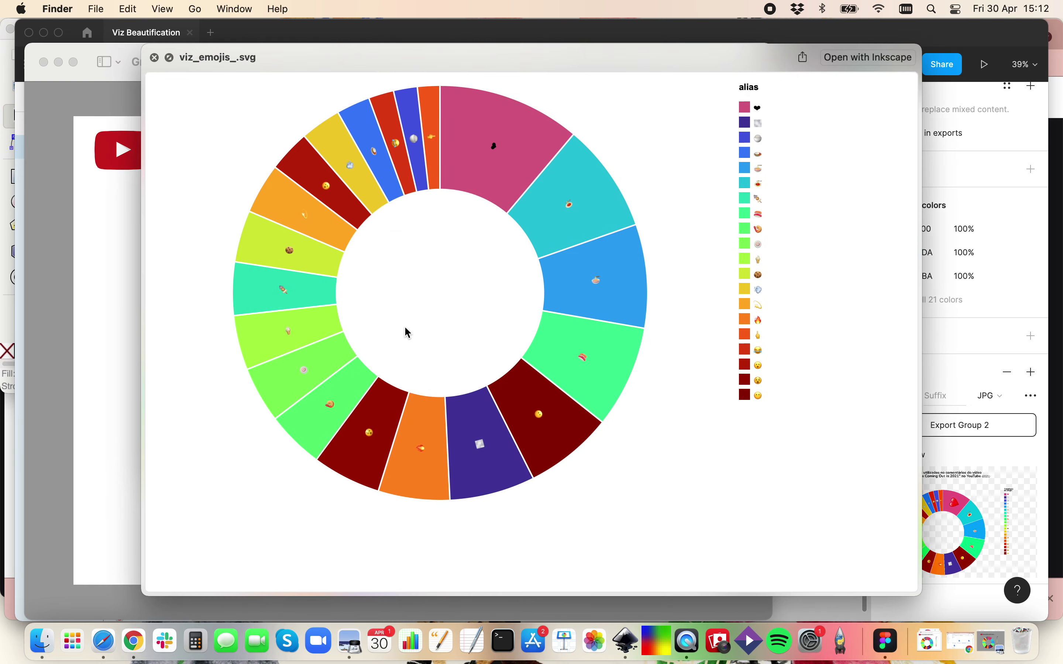
pyautogui.press('space')
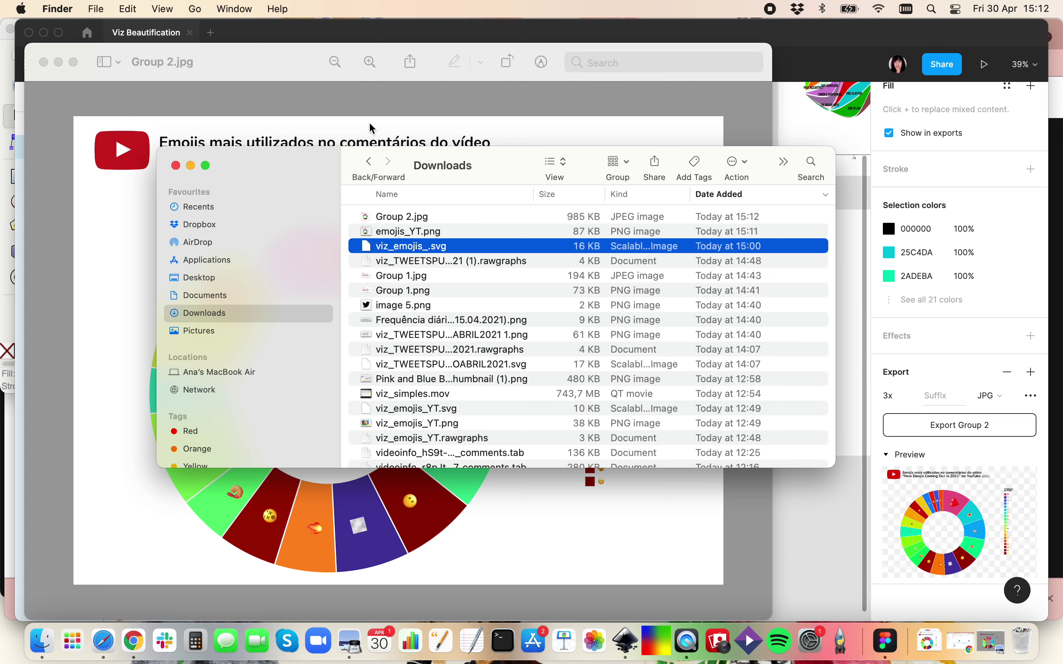
pyautogui.click(412, 276)
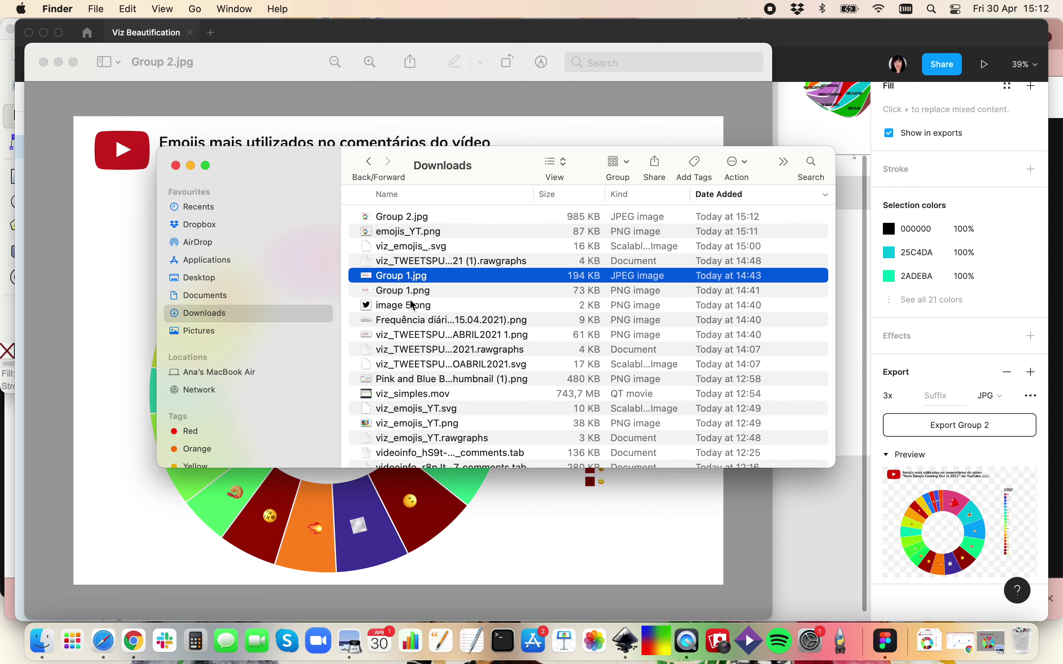
pyautogui.click(418, 321)
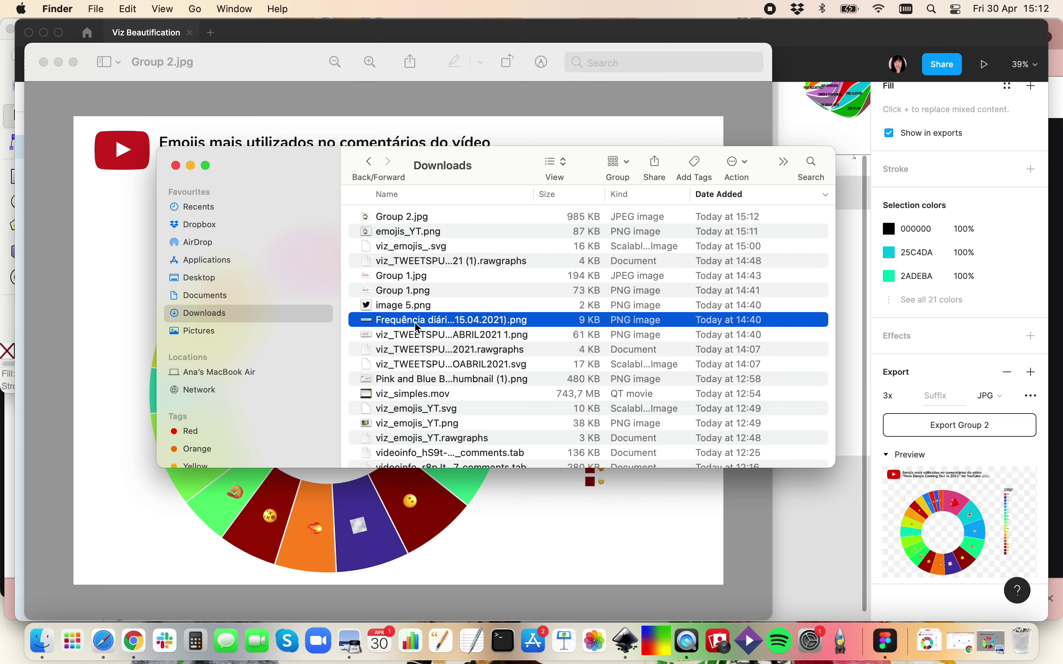
pyautogui.click(419, 339)
pyautogui.click(400, 296)
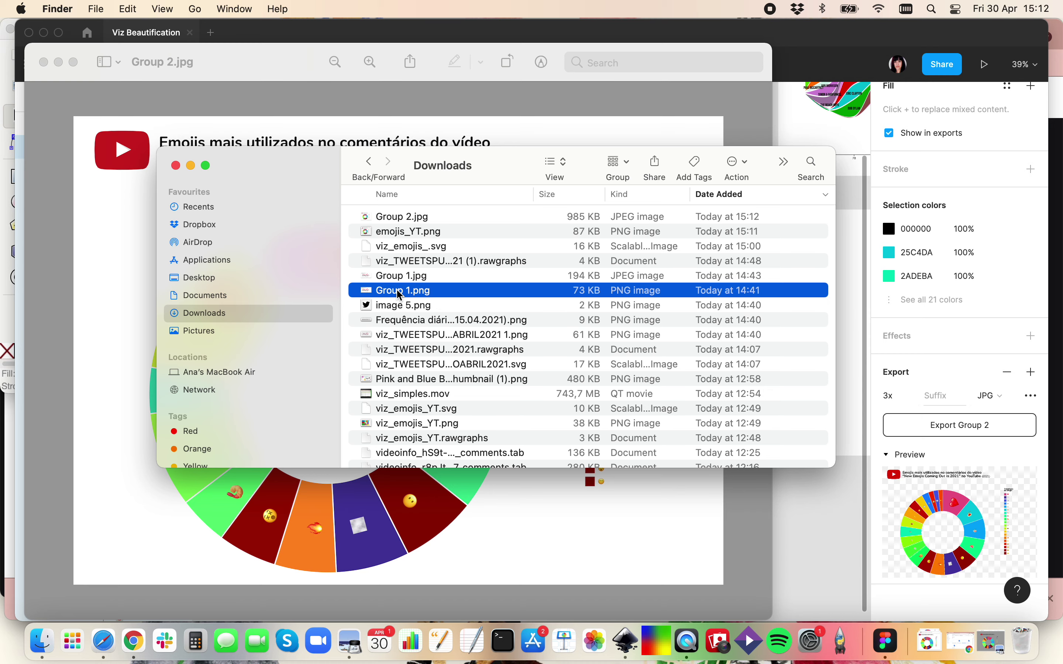
pyautogui.click(398, 262)
pyautogui.click(370, 246)
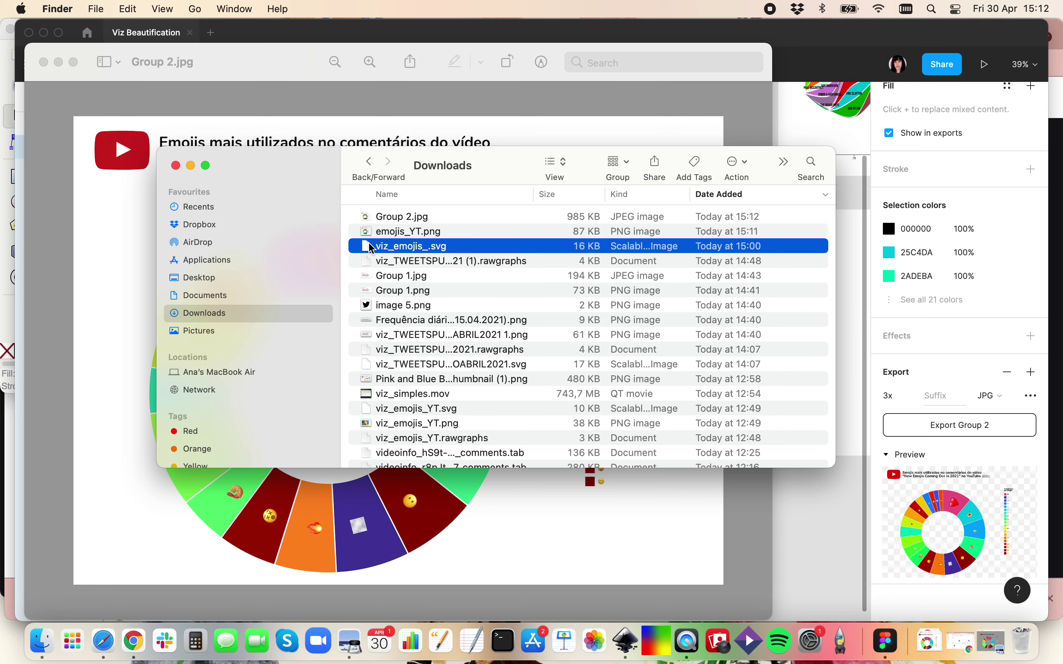
pyautogui.press('space')
pyautogui.press('space')
pyautogui.scroll(-2, 311, 397)
pyautogui.click(131, 263)
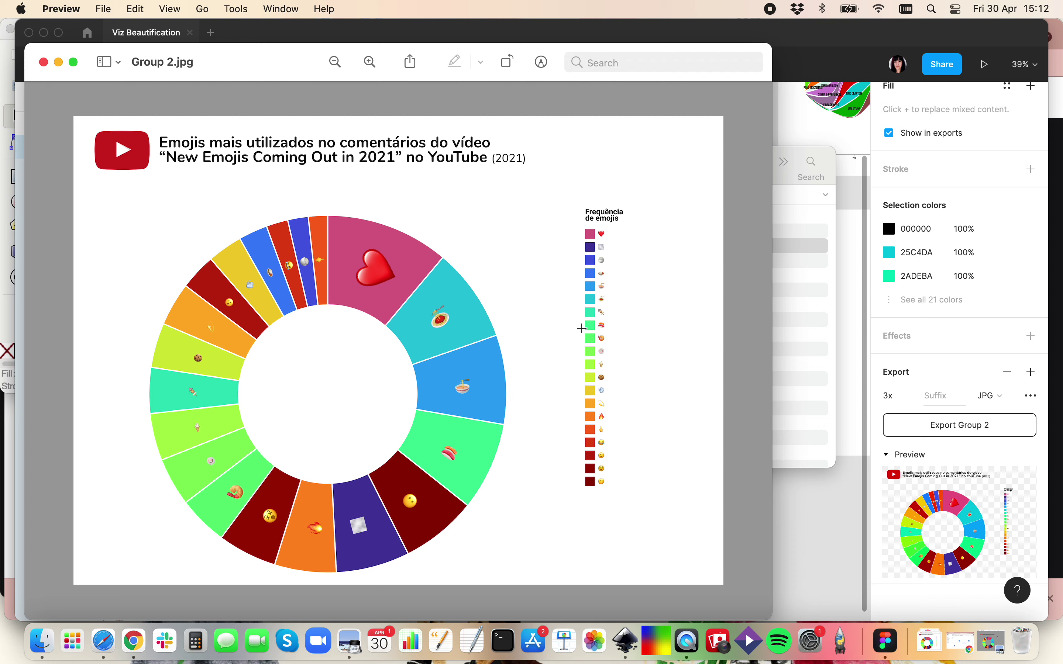
# Switch back to Figma, review the finished emoji chart in Frame 10 up close and deselect Group 2
pyautogui.click(885, 648)
pyautogui.hscroll(1, 746, 422)
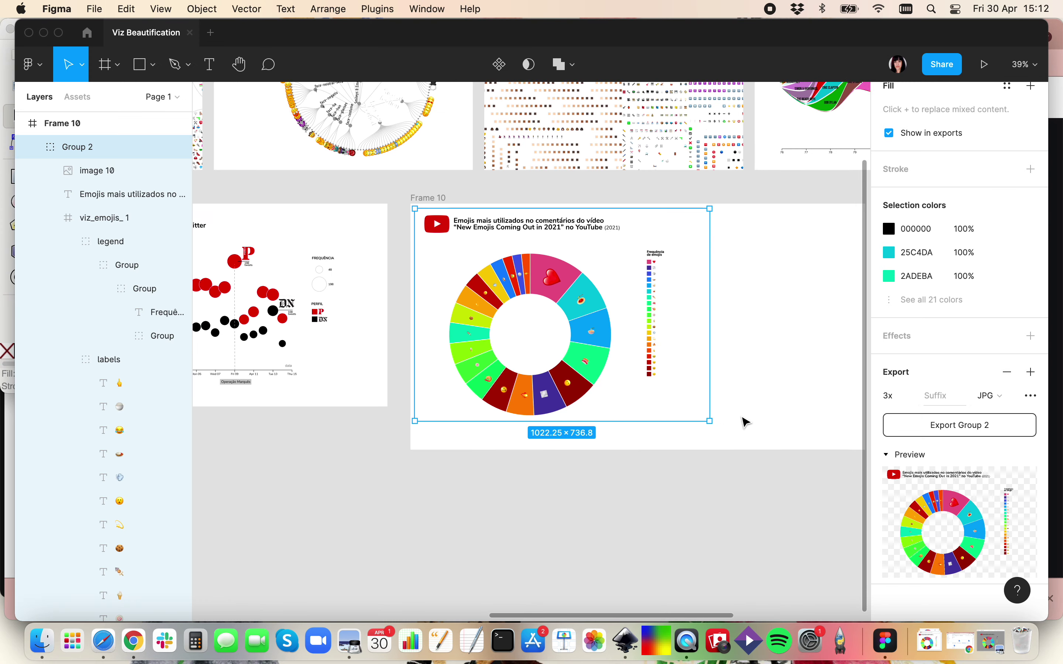
pyautogui.hscroll(3, 746, 422)
pyautogui.scroll(5, 746, 423)
pyautogui.hscroll(2, 745, 423)
pyautogui.hscroll(-6, 746, 422)
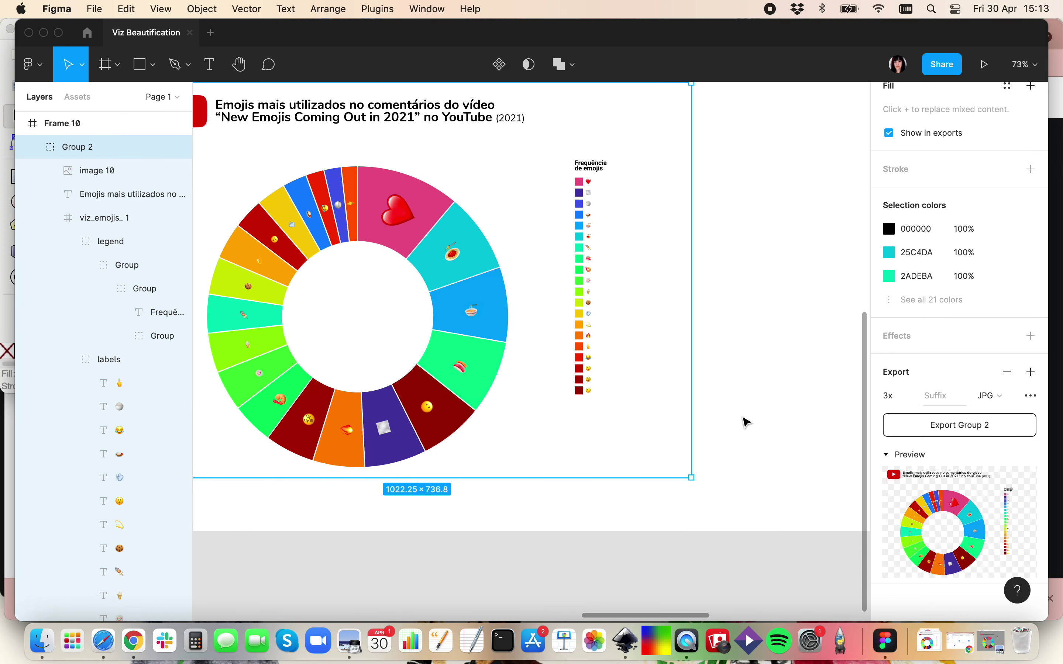
pyautogui.scroll(2, 746, 423)
pyautogui.hscroll(-2, 746, 423)
pyautogui.click(768, 369)
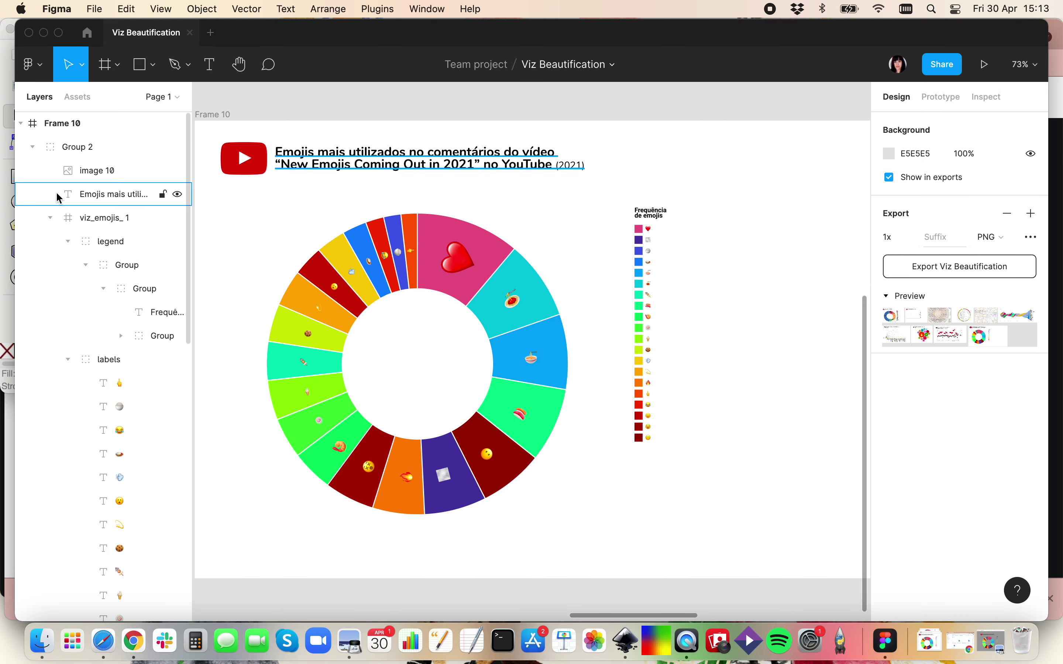
# Collapse Group 2, Group 1, Frame 9 and Frame 10 so only the top-level layers are listed
pyautogui.click(34, 148)
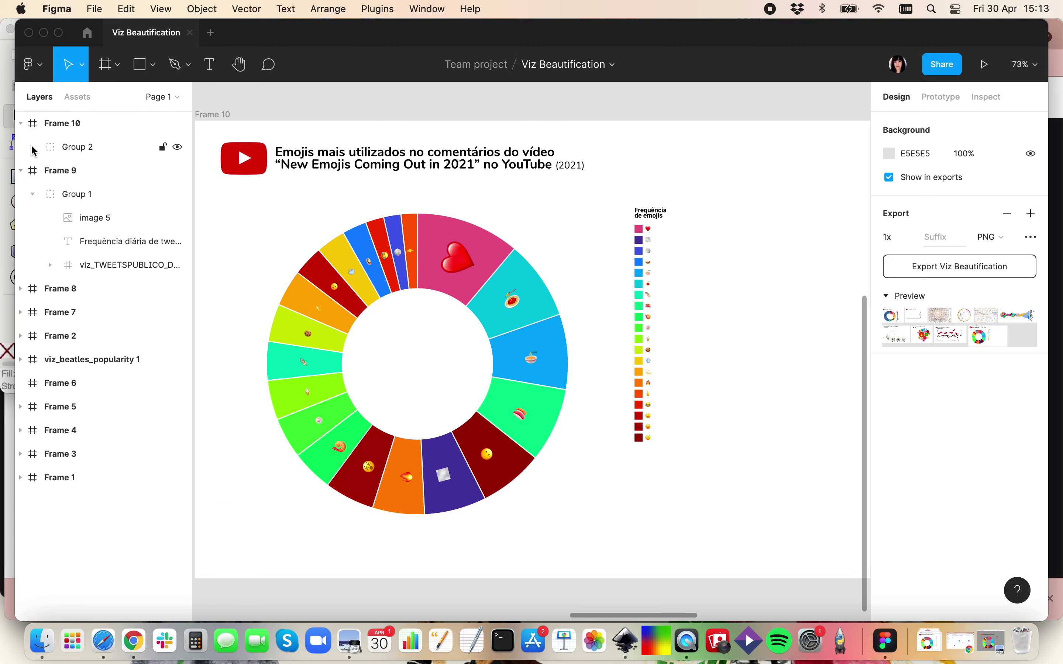
pyautogui.click(33, 193)
pyautogui.click(20, 171)
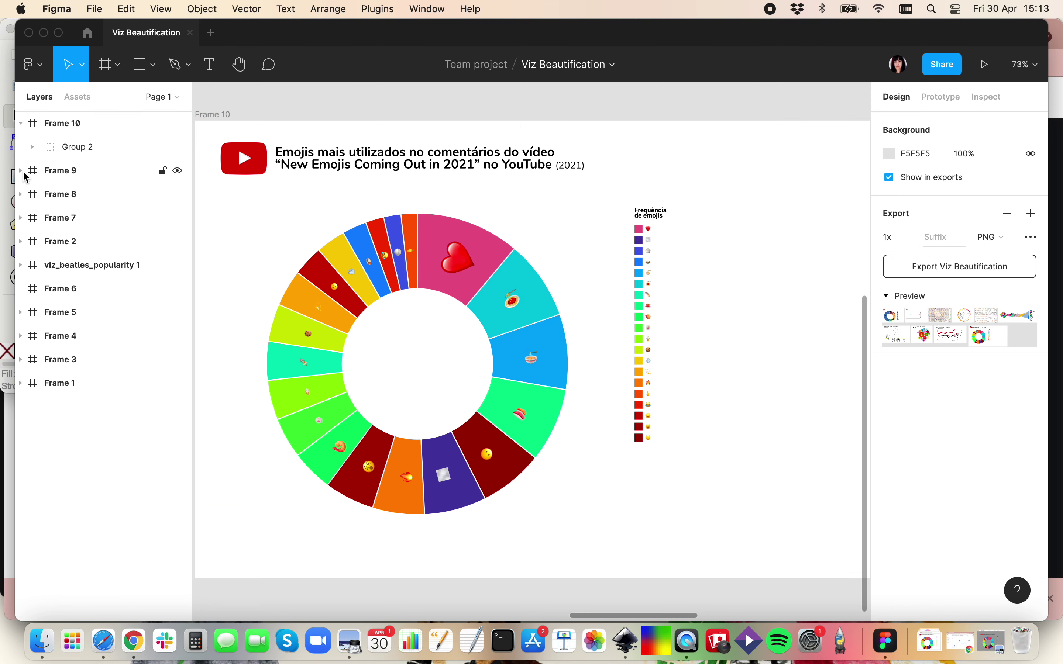
pyautogui.click(21, 123)
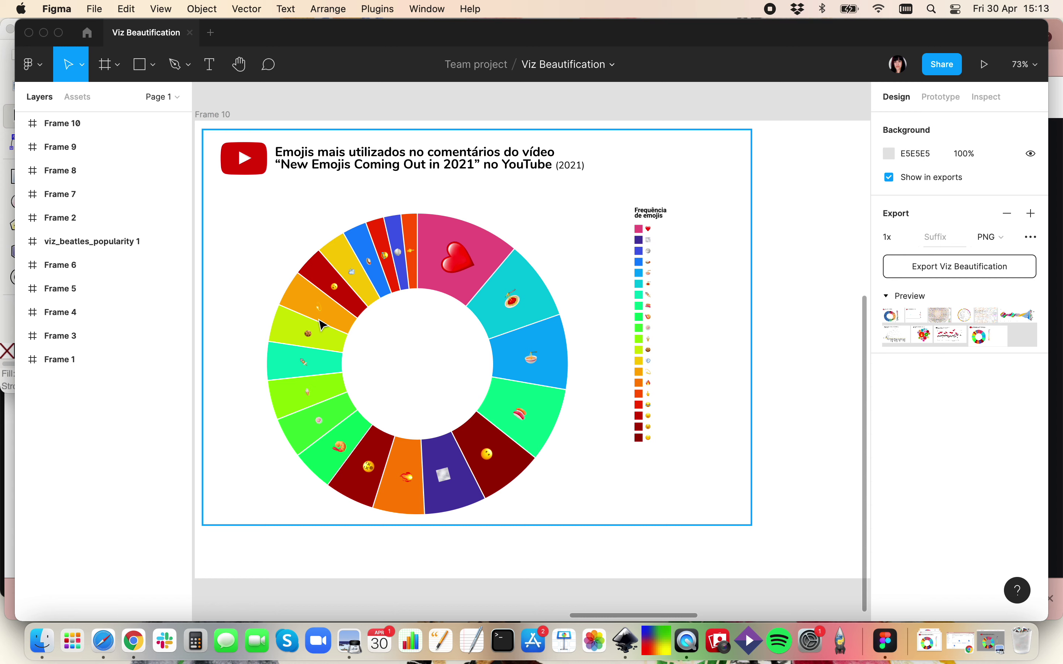